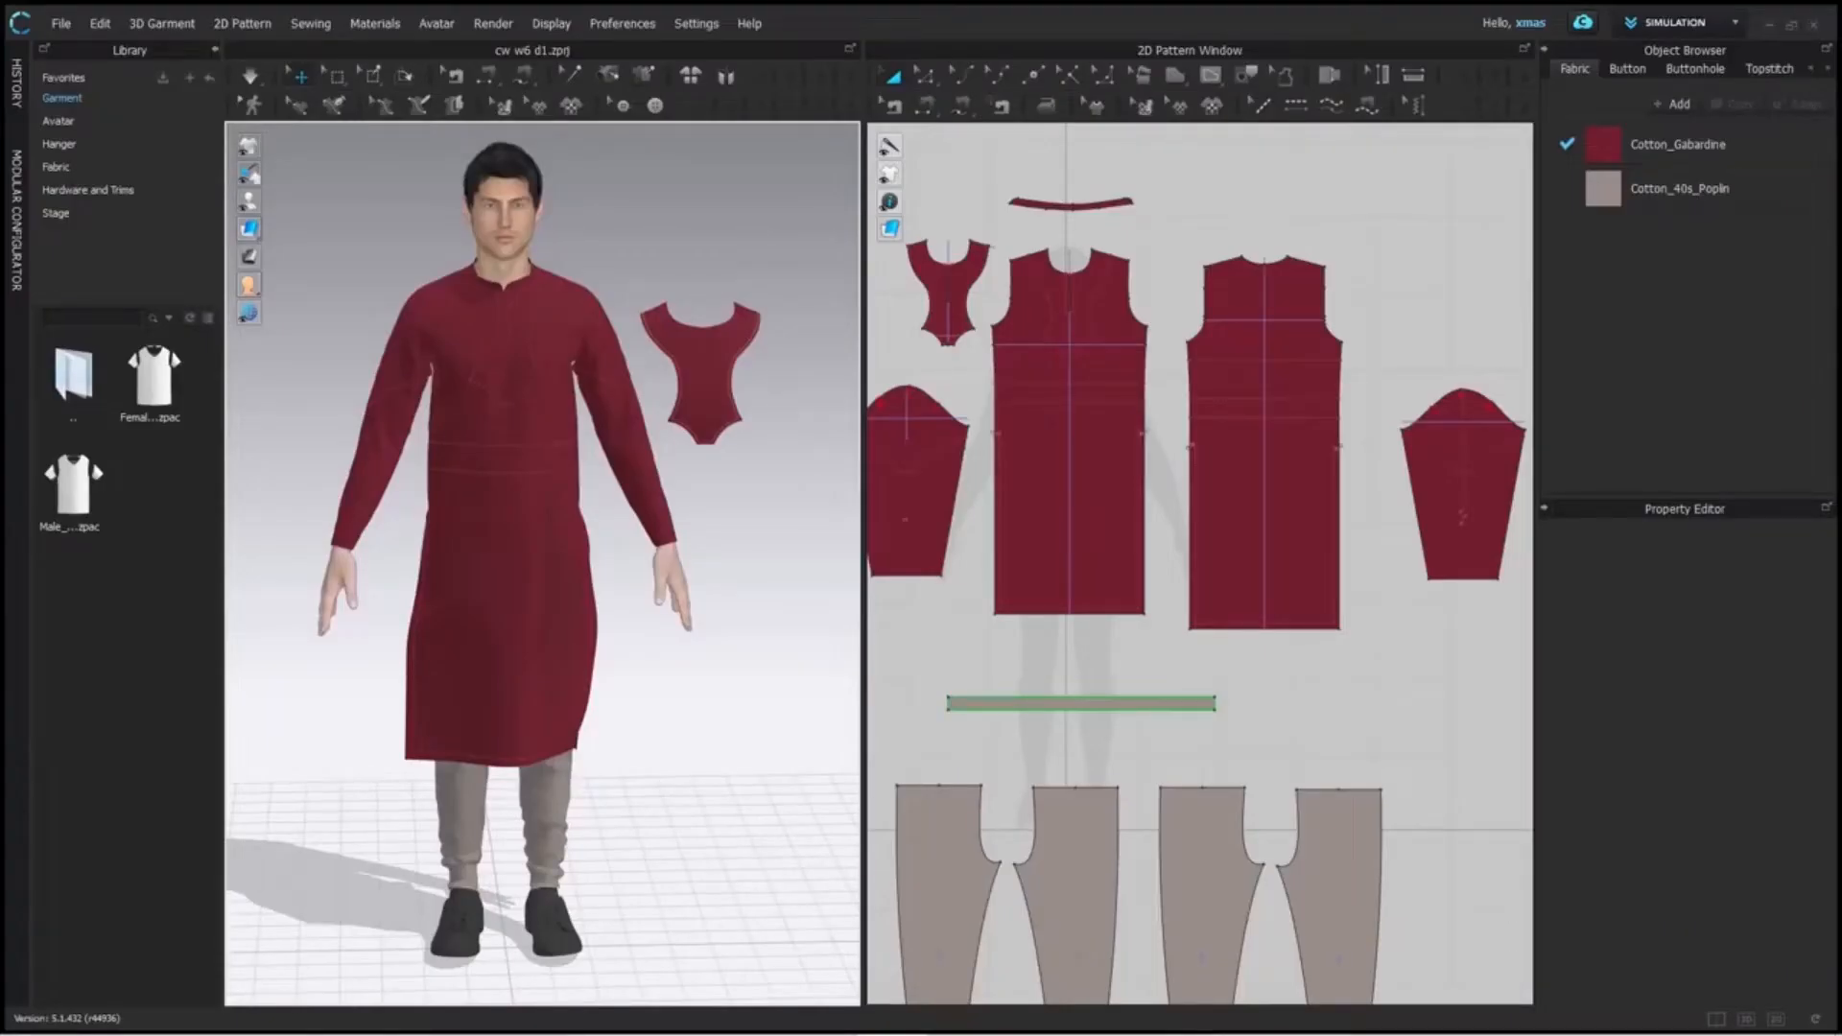
Check the superimpose options available for the loose neck yoke piece in the 3D view.
click(703, 355)
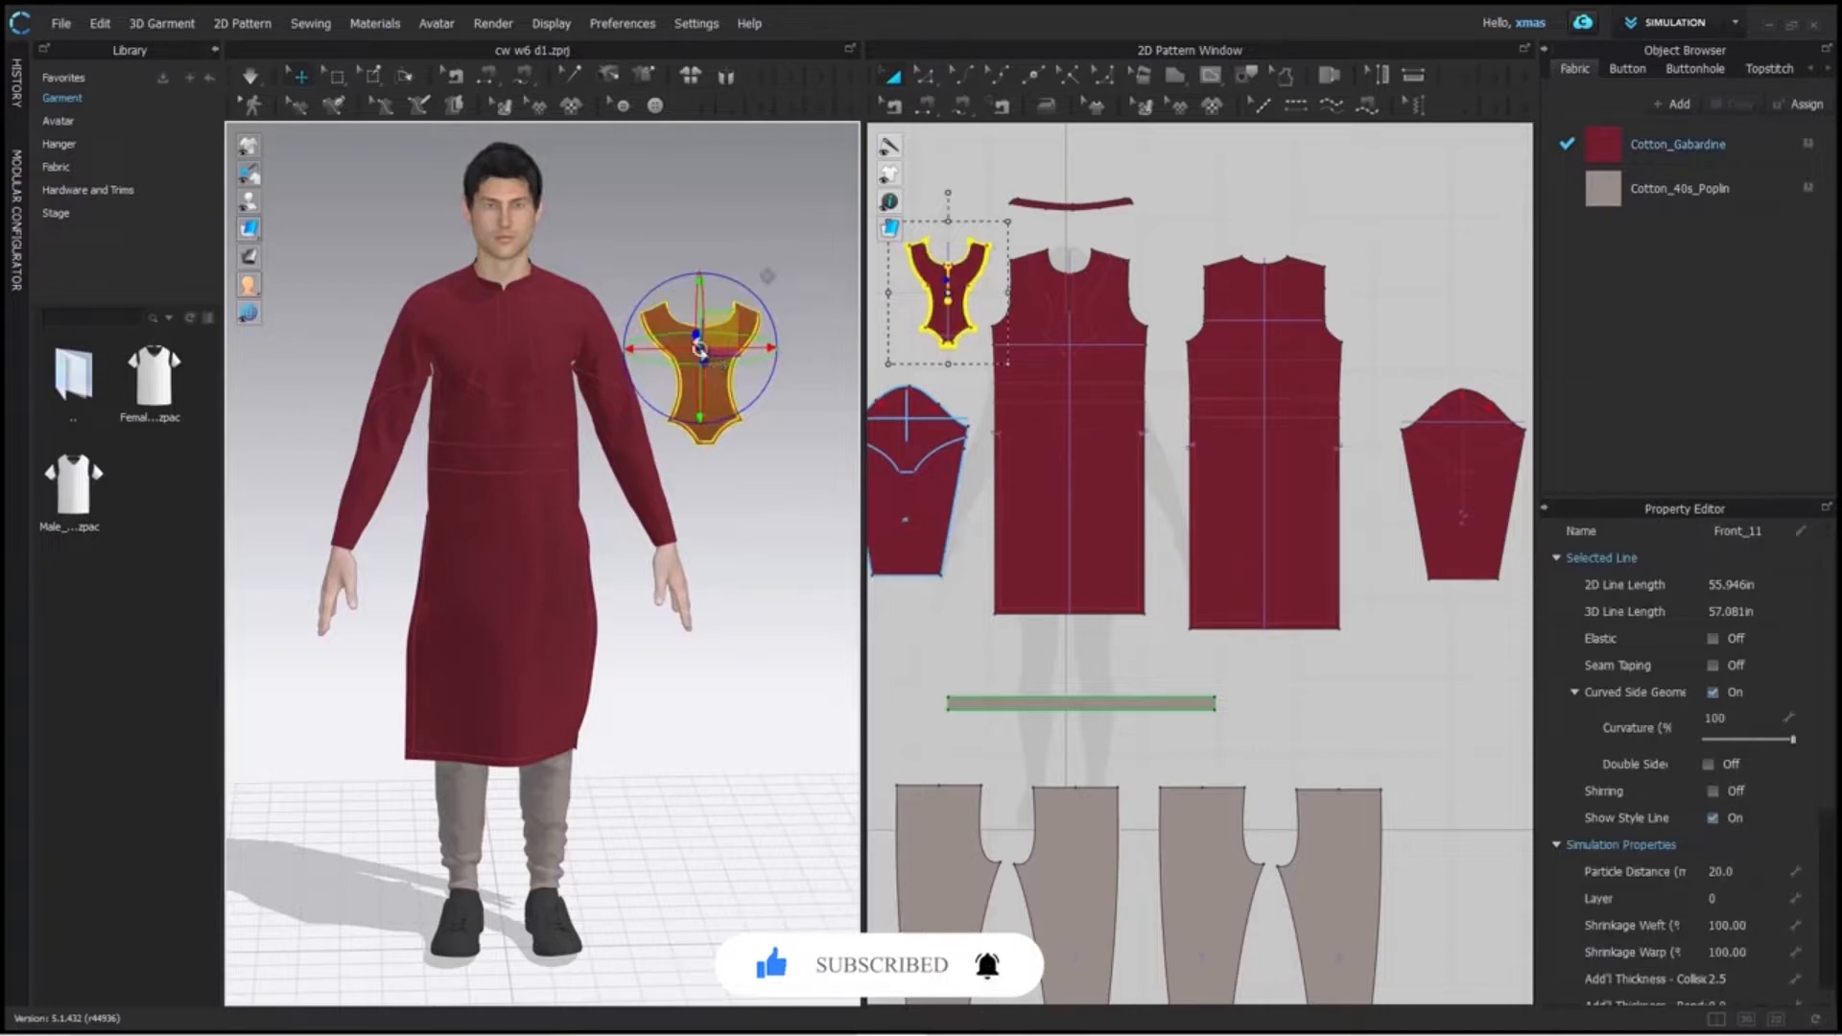
right_click(701, 349)
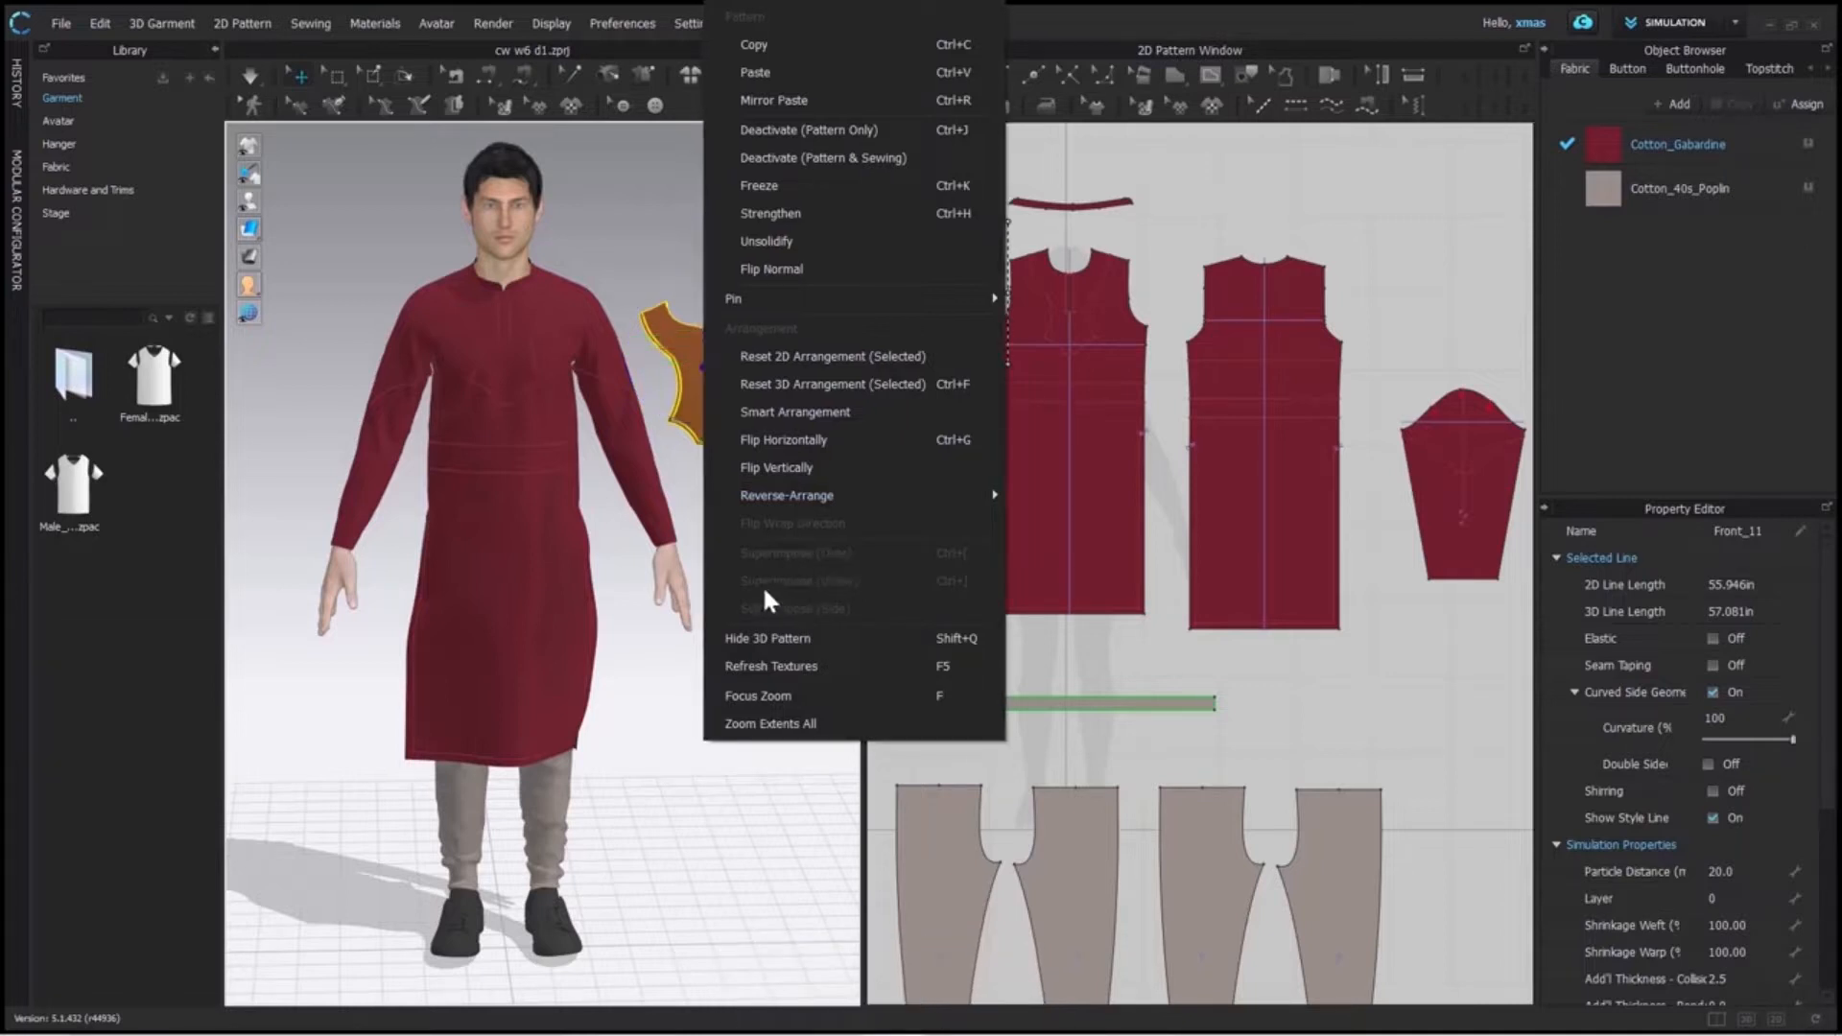
click(798, 482)
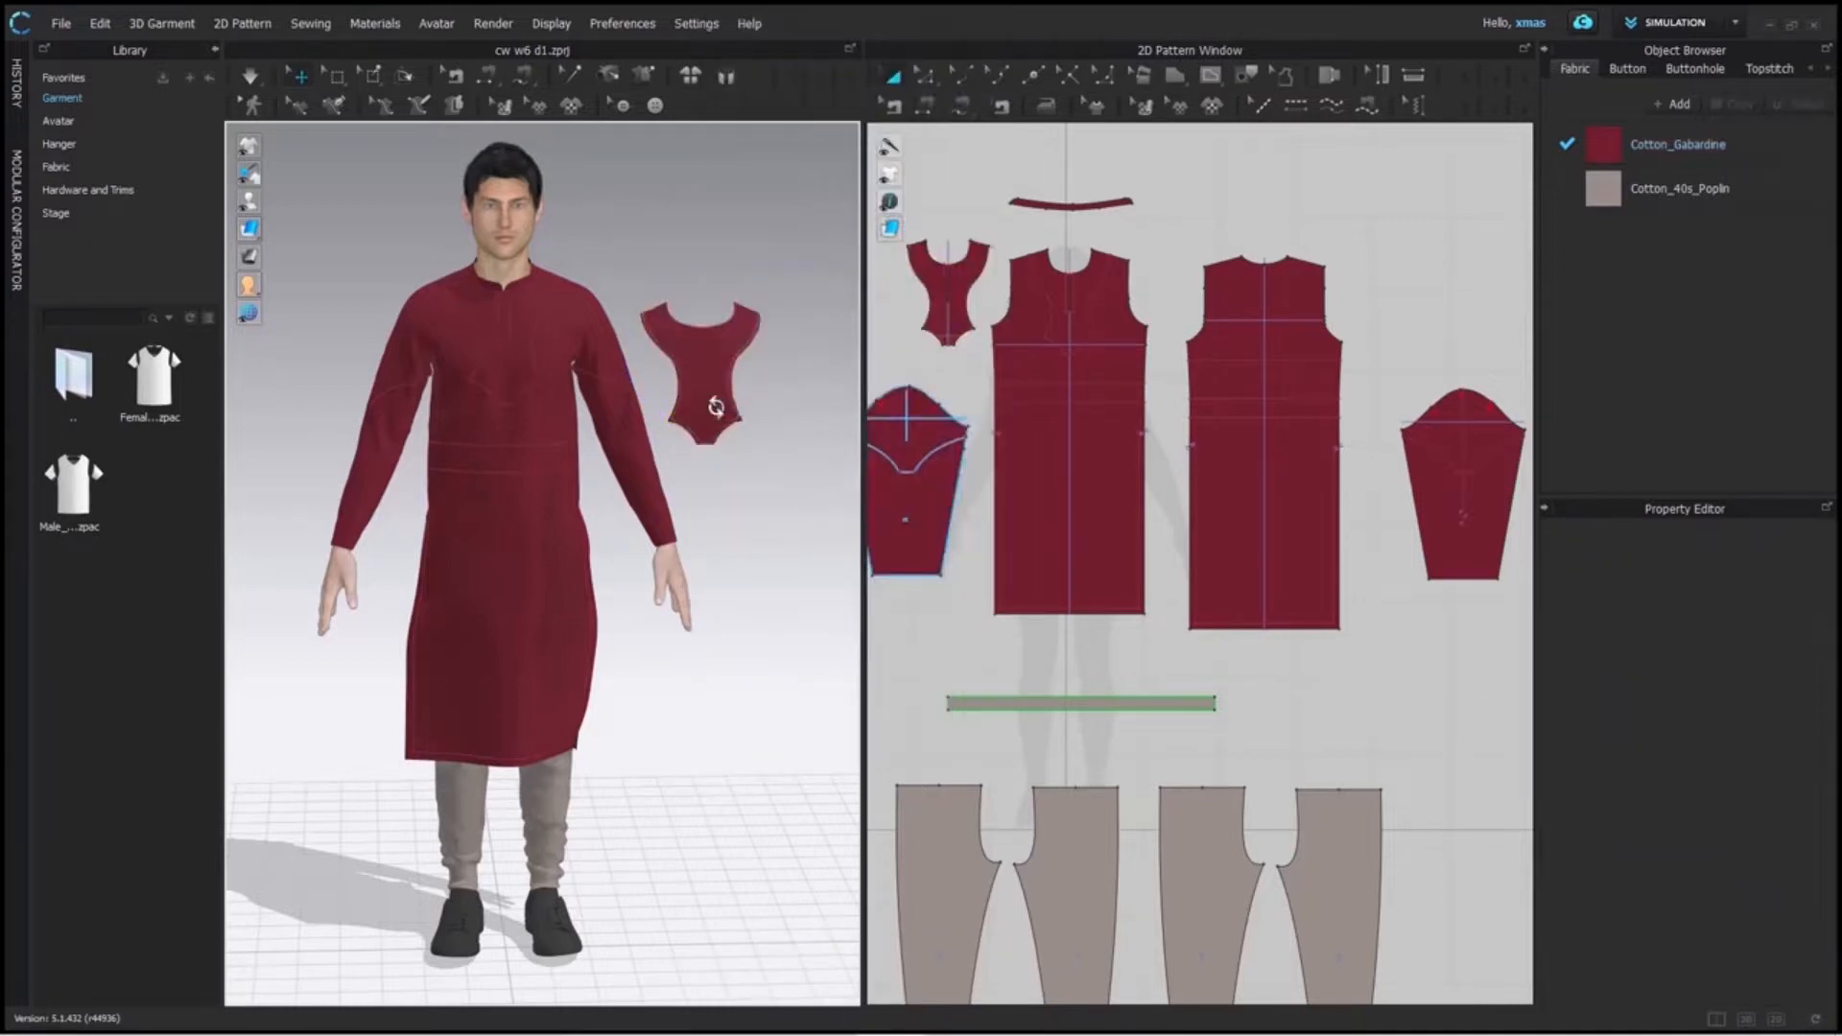
right_drag(717, 407, 677, 428)
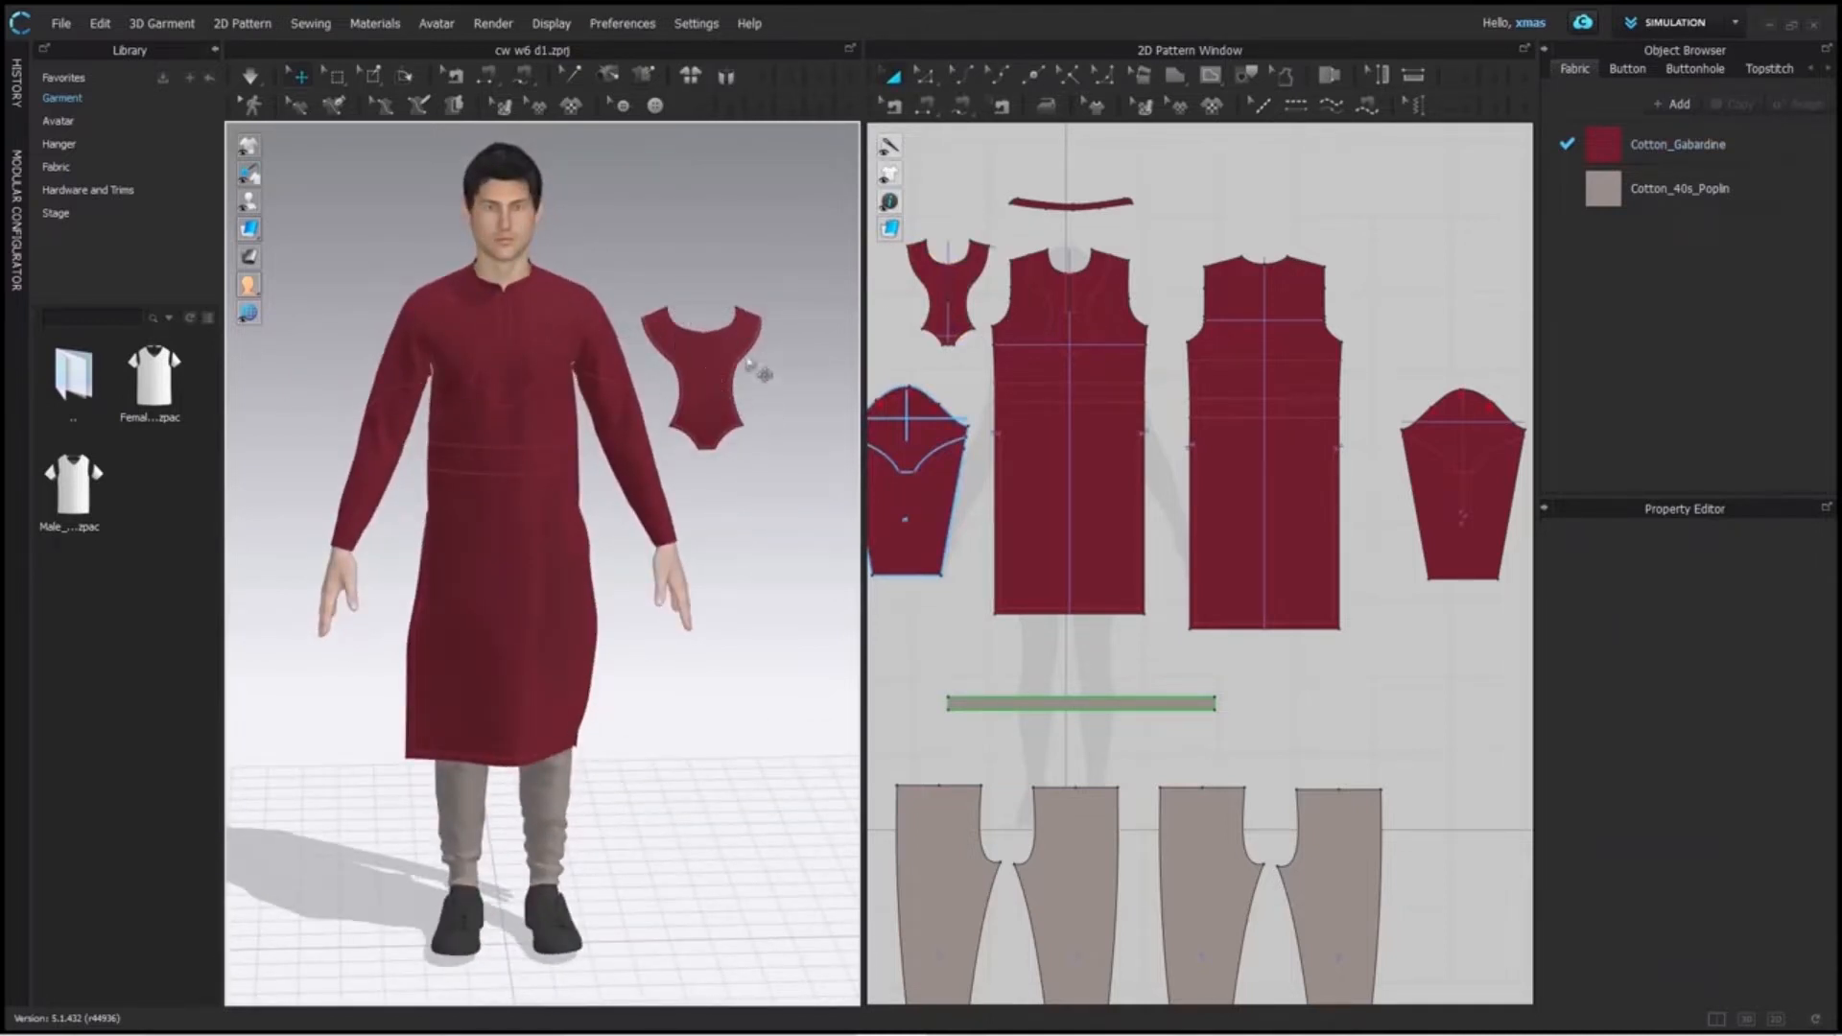
Sew the neck yoke piece's outer edge to the matching internal yoke line on the kurta front pattern.
click(968, 110)
click(1028, 255)
click(1113, 256)
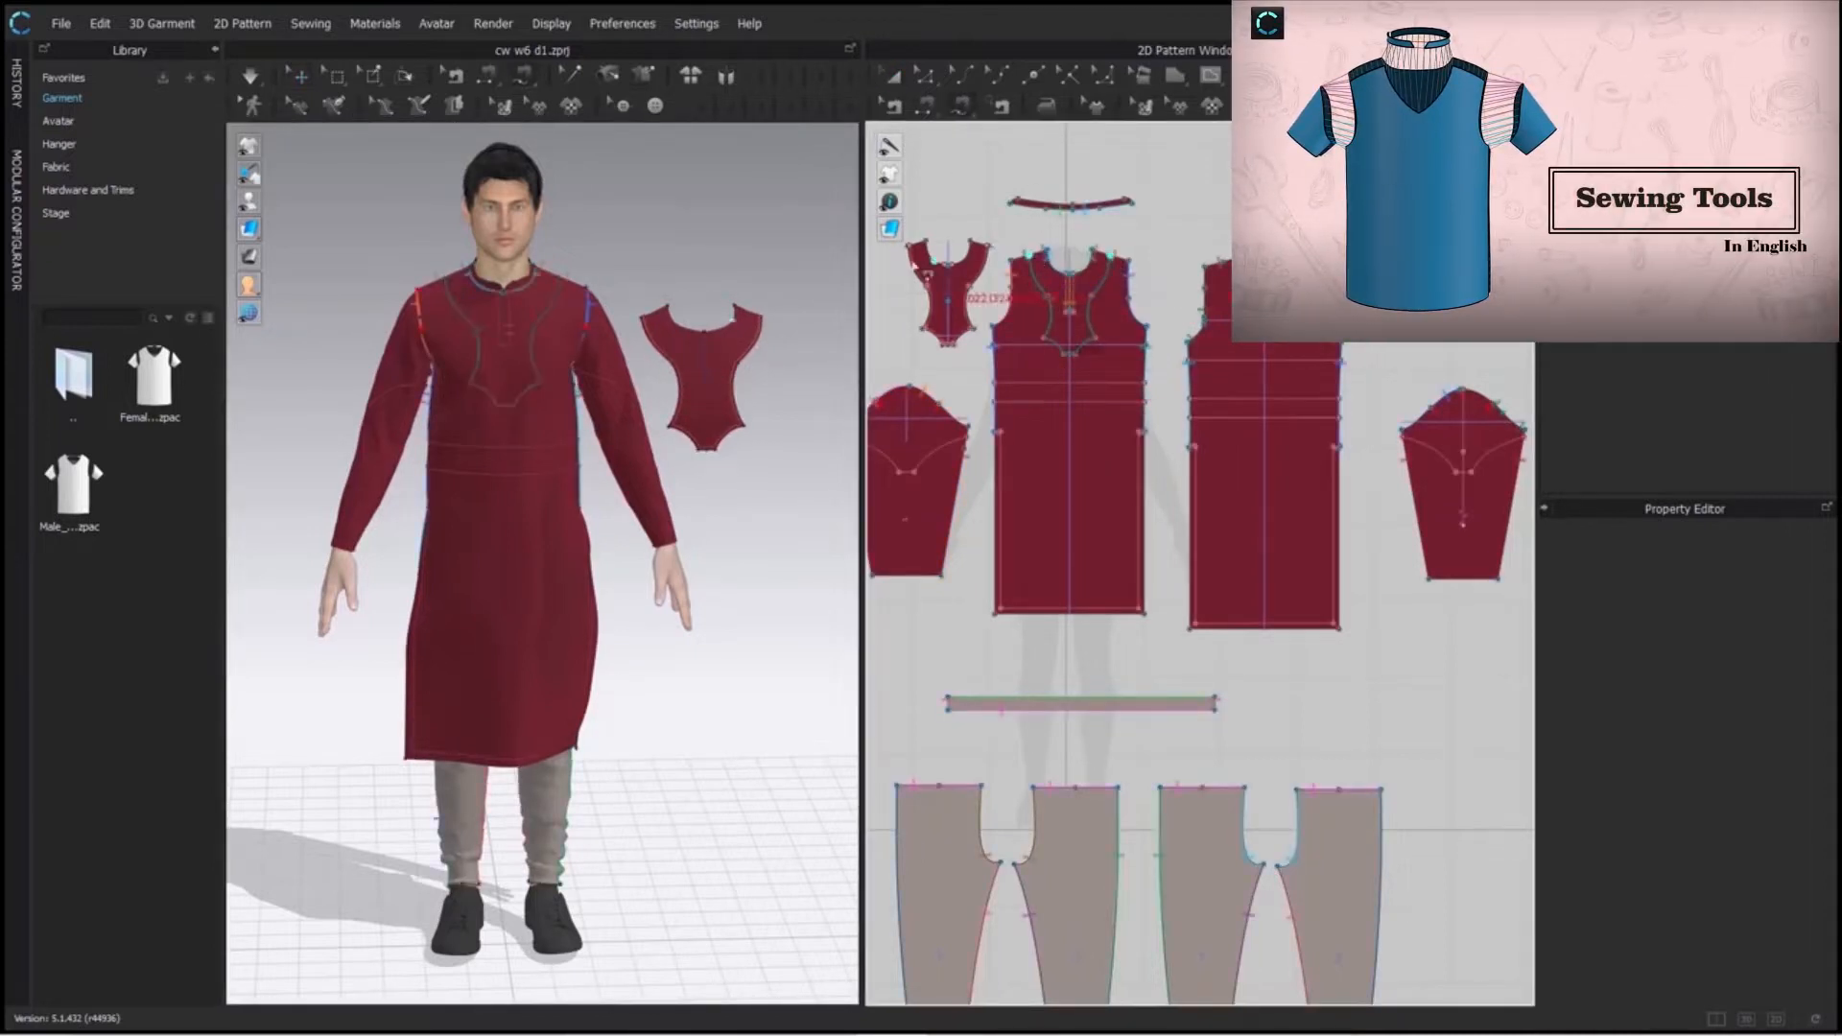
scroll(909, 246, up, 3)
scroll(909, 245, down, 3)
scroll(910, 245, up, 10)
click(916, 240)
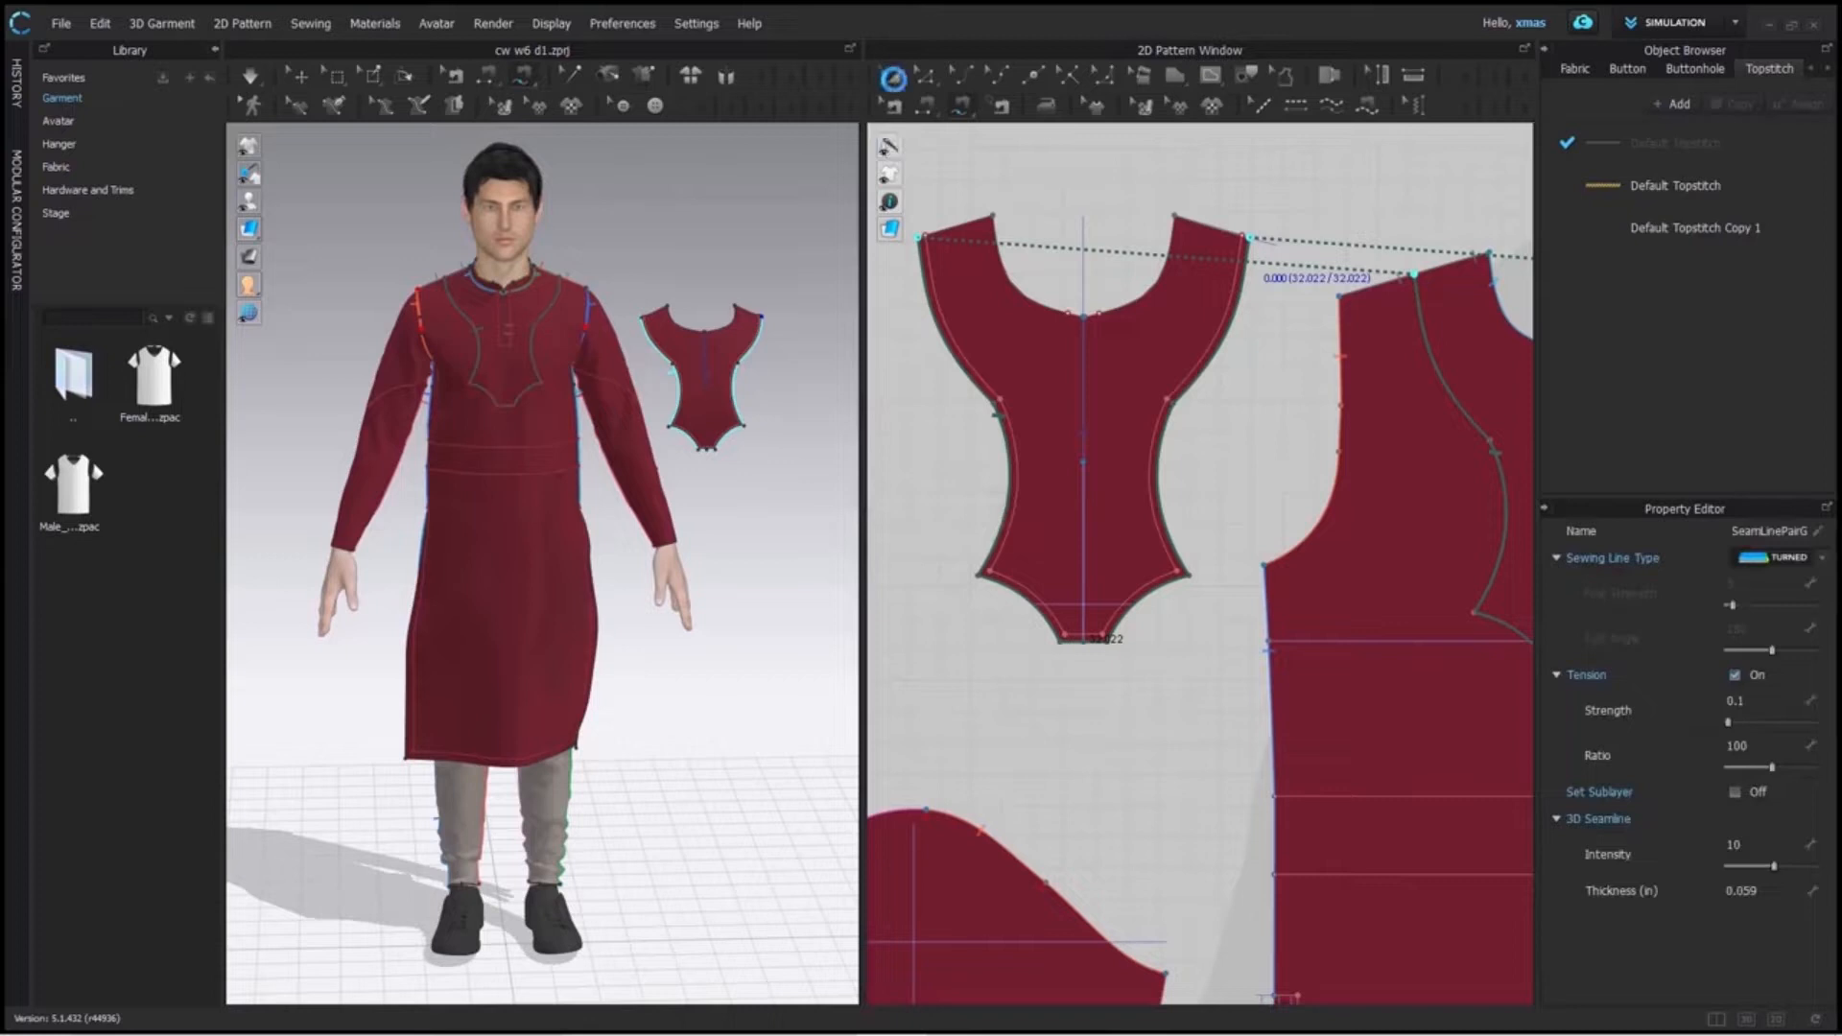
Try superimposing the neck yoke piece over the kurta front and simulating the garment.
click(894, 78)
drag(707, 395, 699, 314)
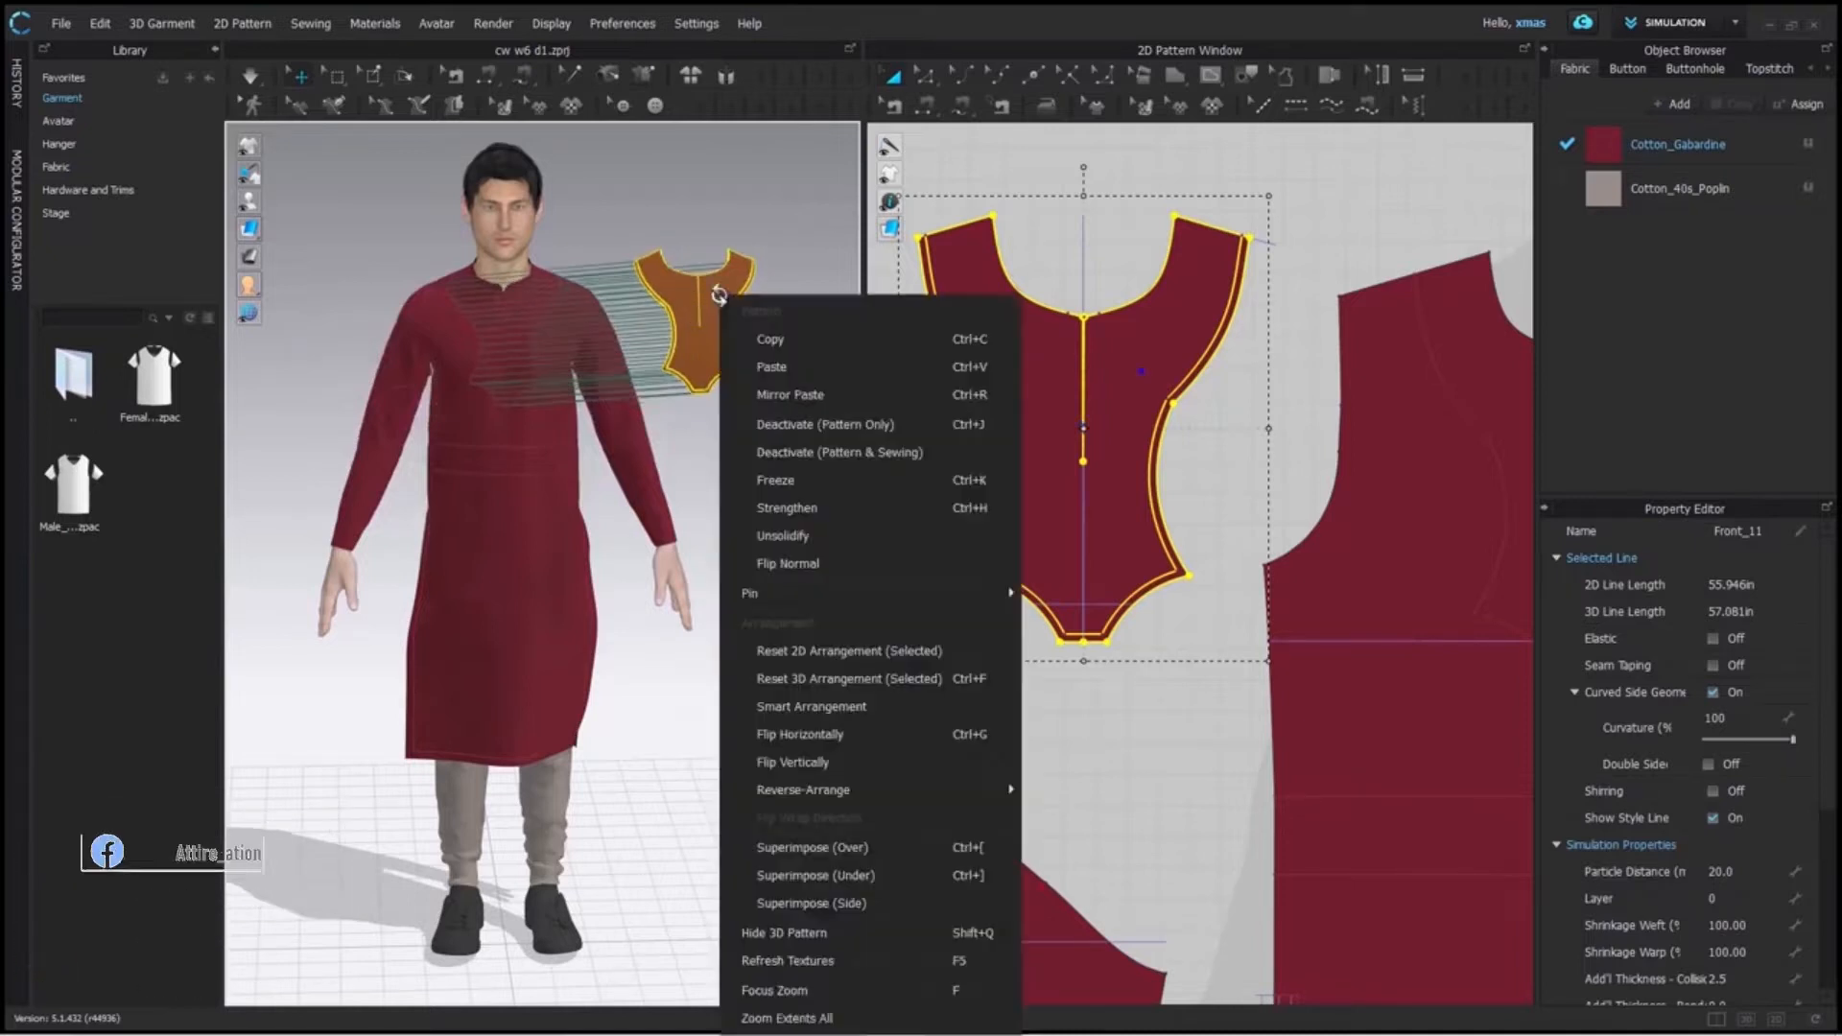
right_click(719, 295)
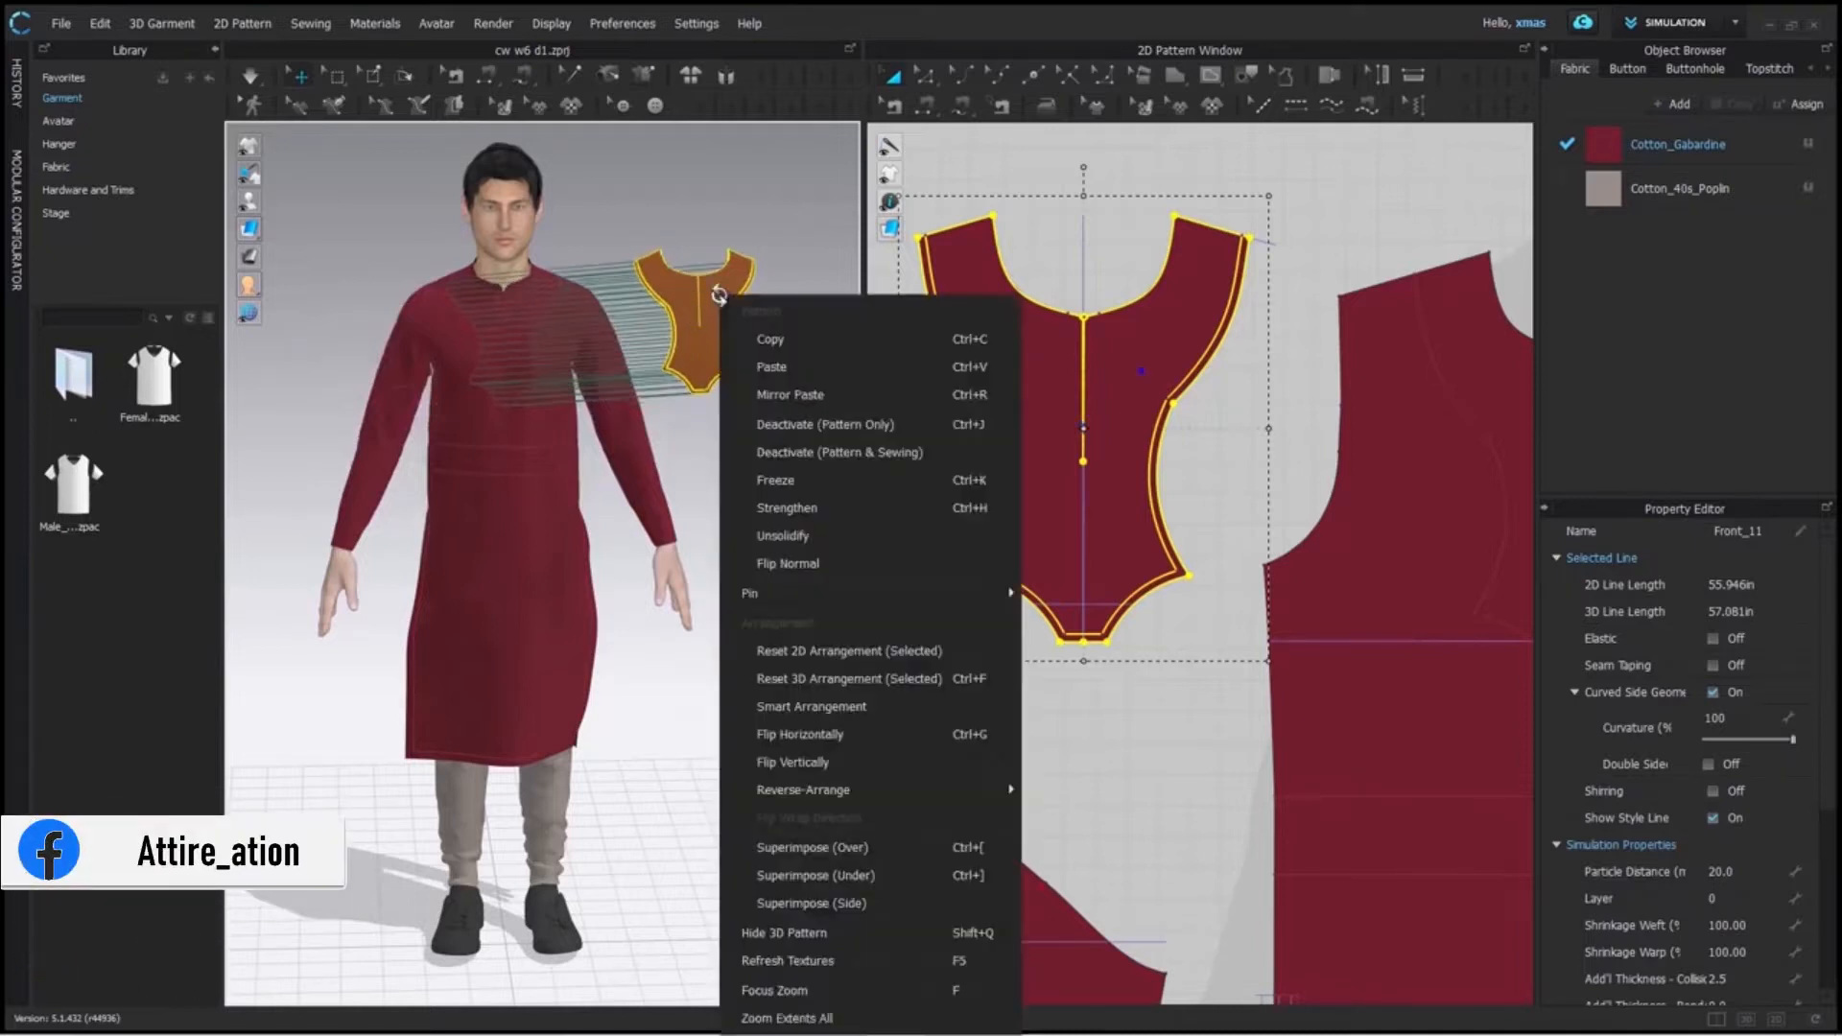
click(857, 846)
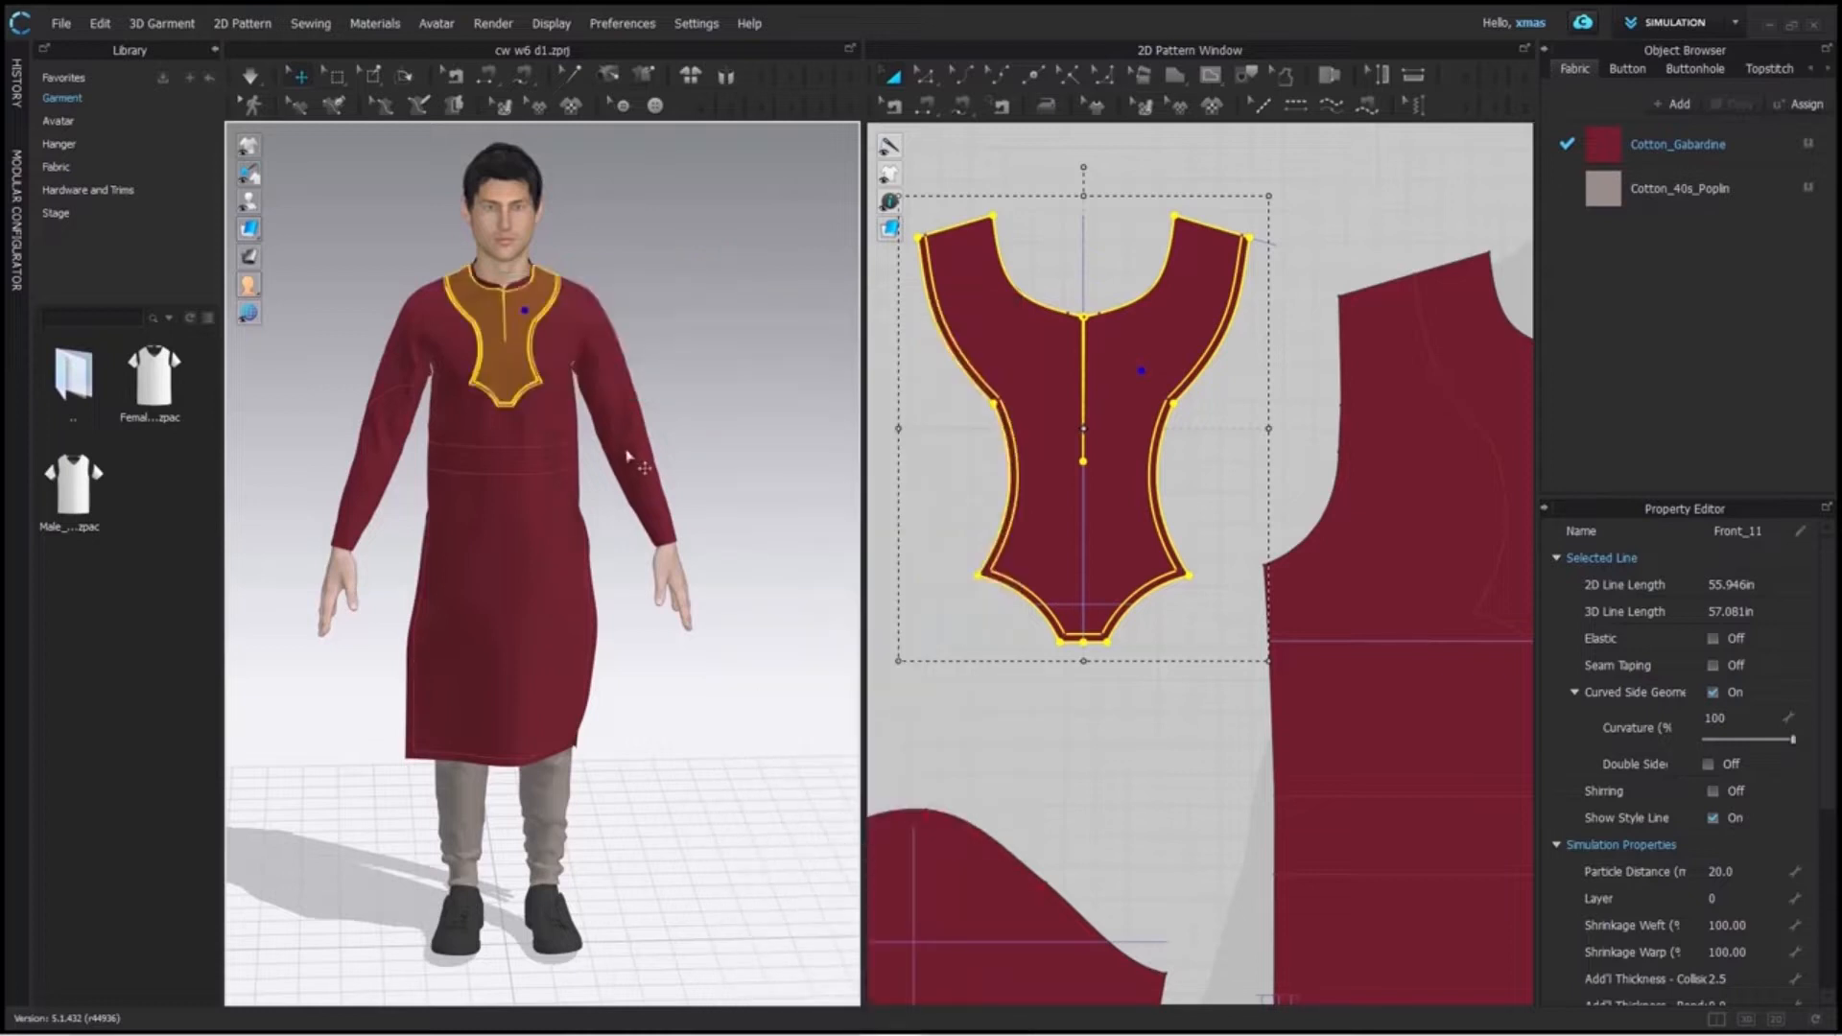
right_drag(719, 336, 737, 301)
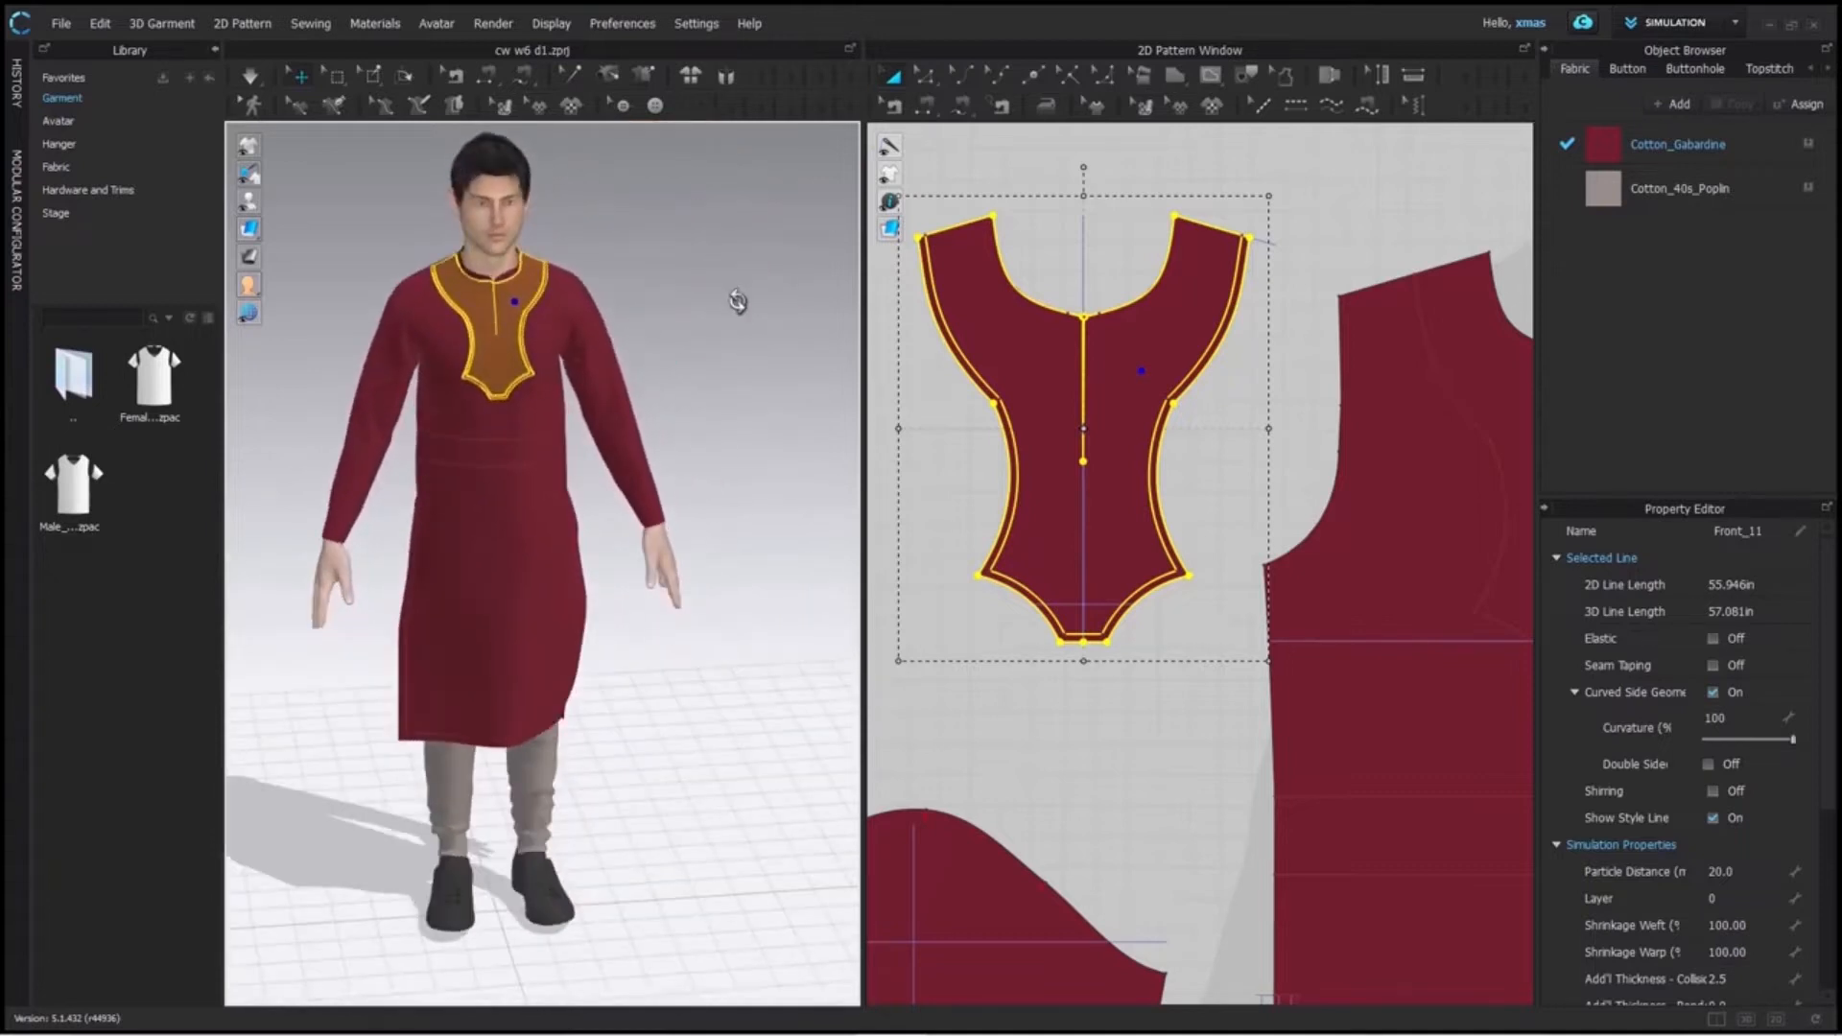
key(space)
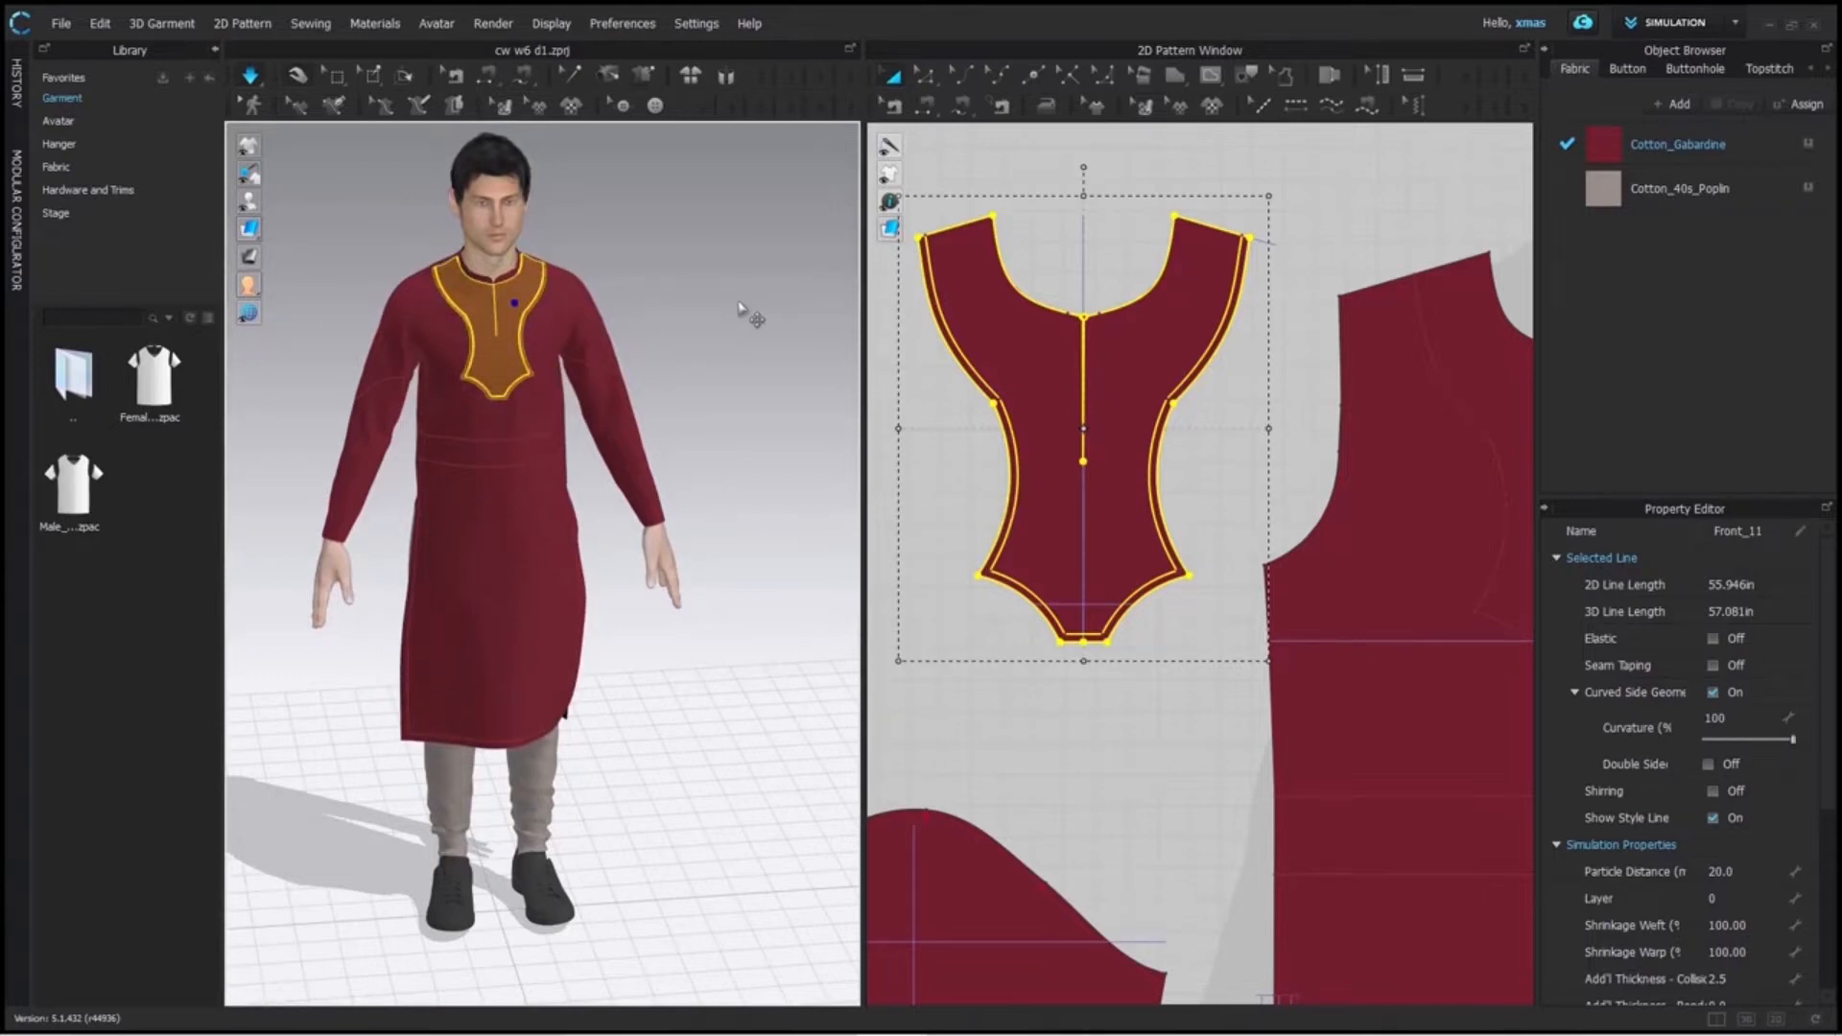
key(ctrl+z)
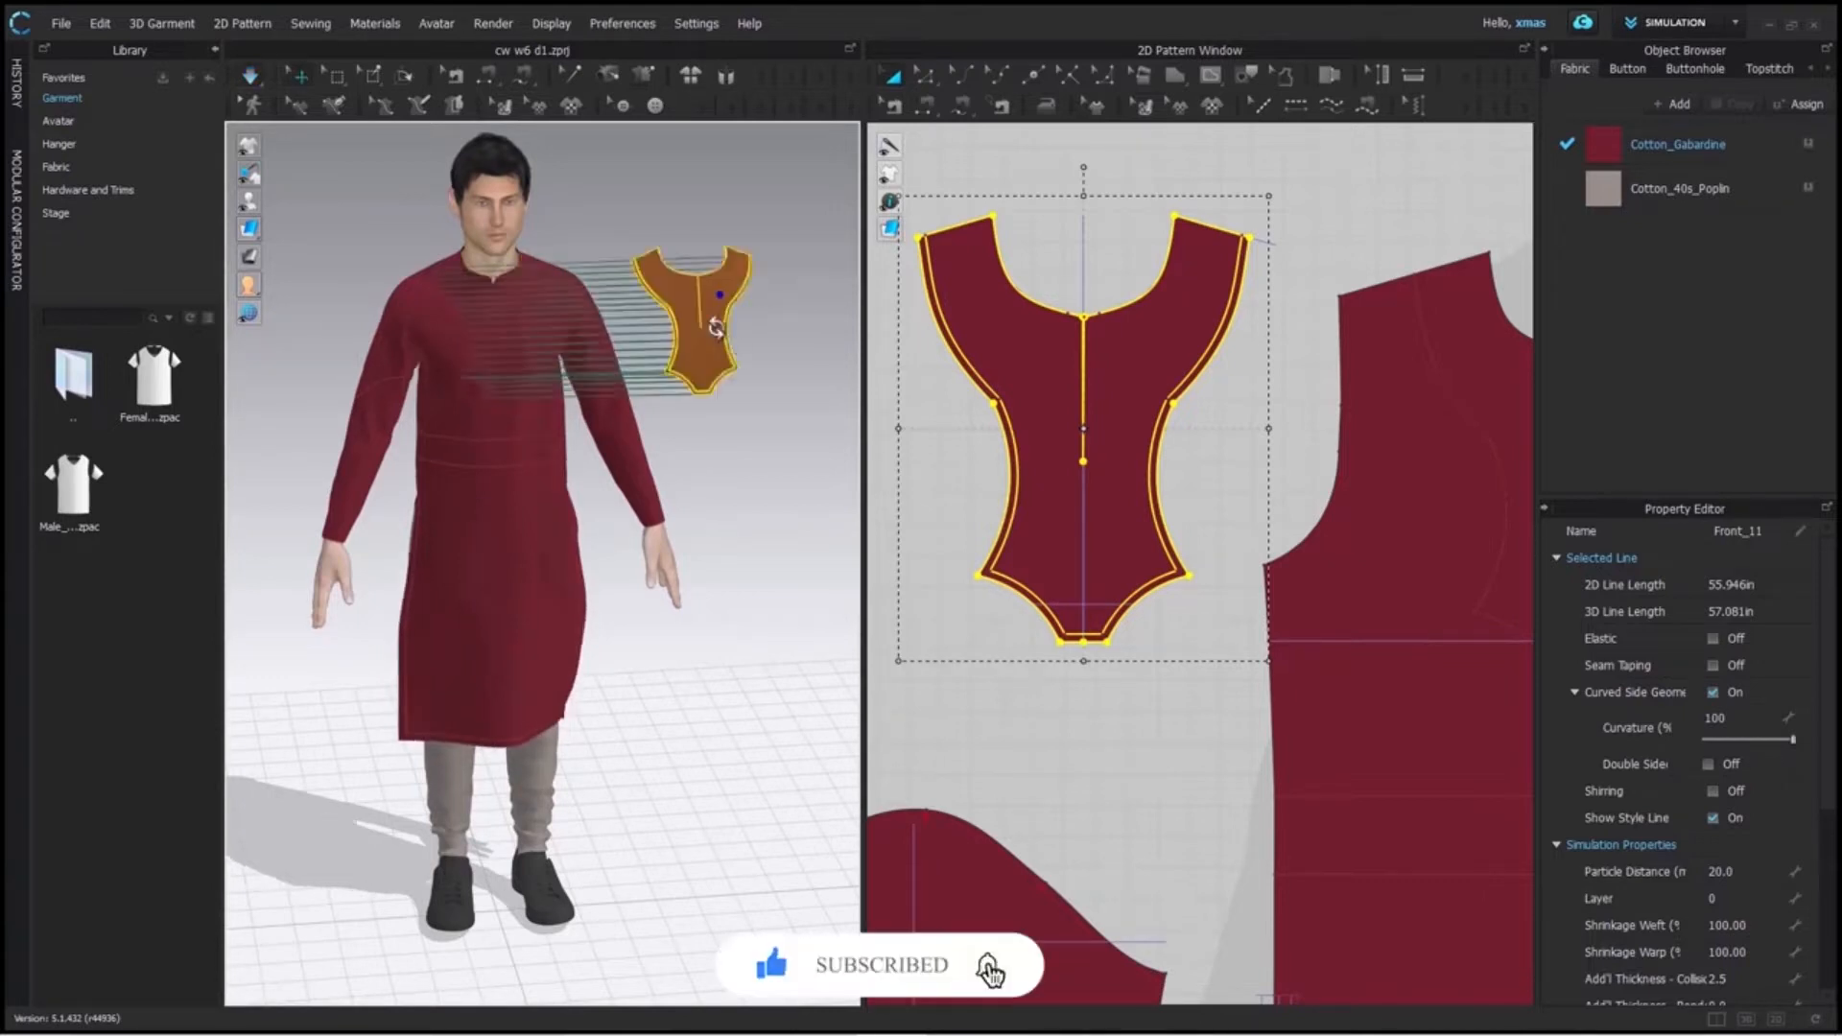
Superimpose the neck yoke piece over the kurta front and simulate the garment.
right_click(715, 322)
click(849, 553)
key(space)
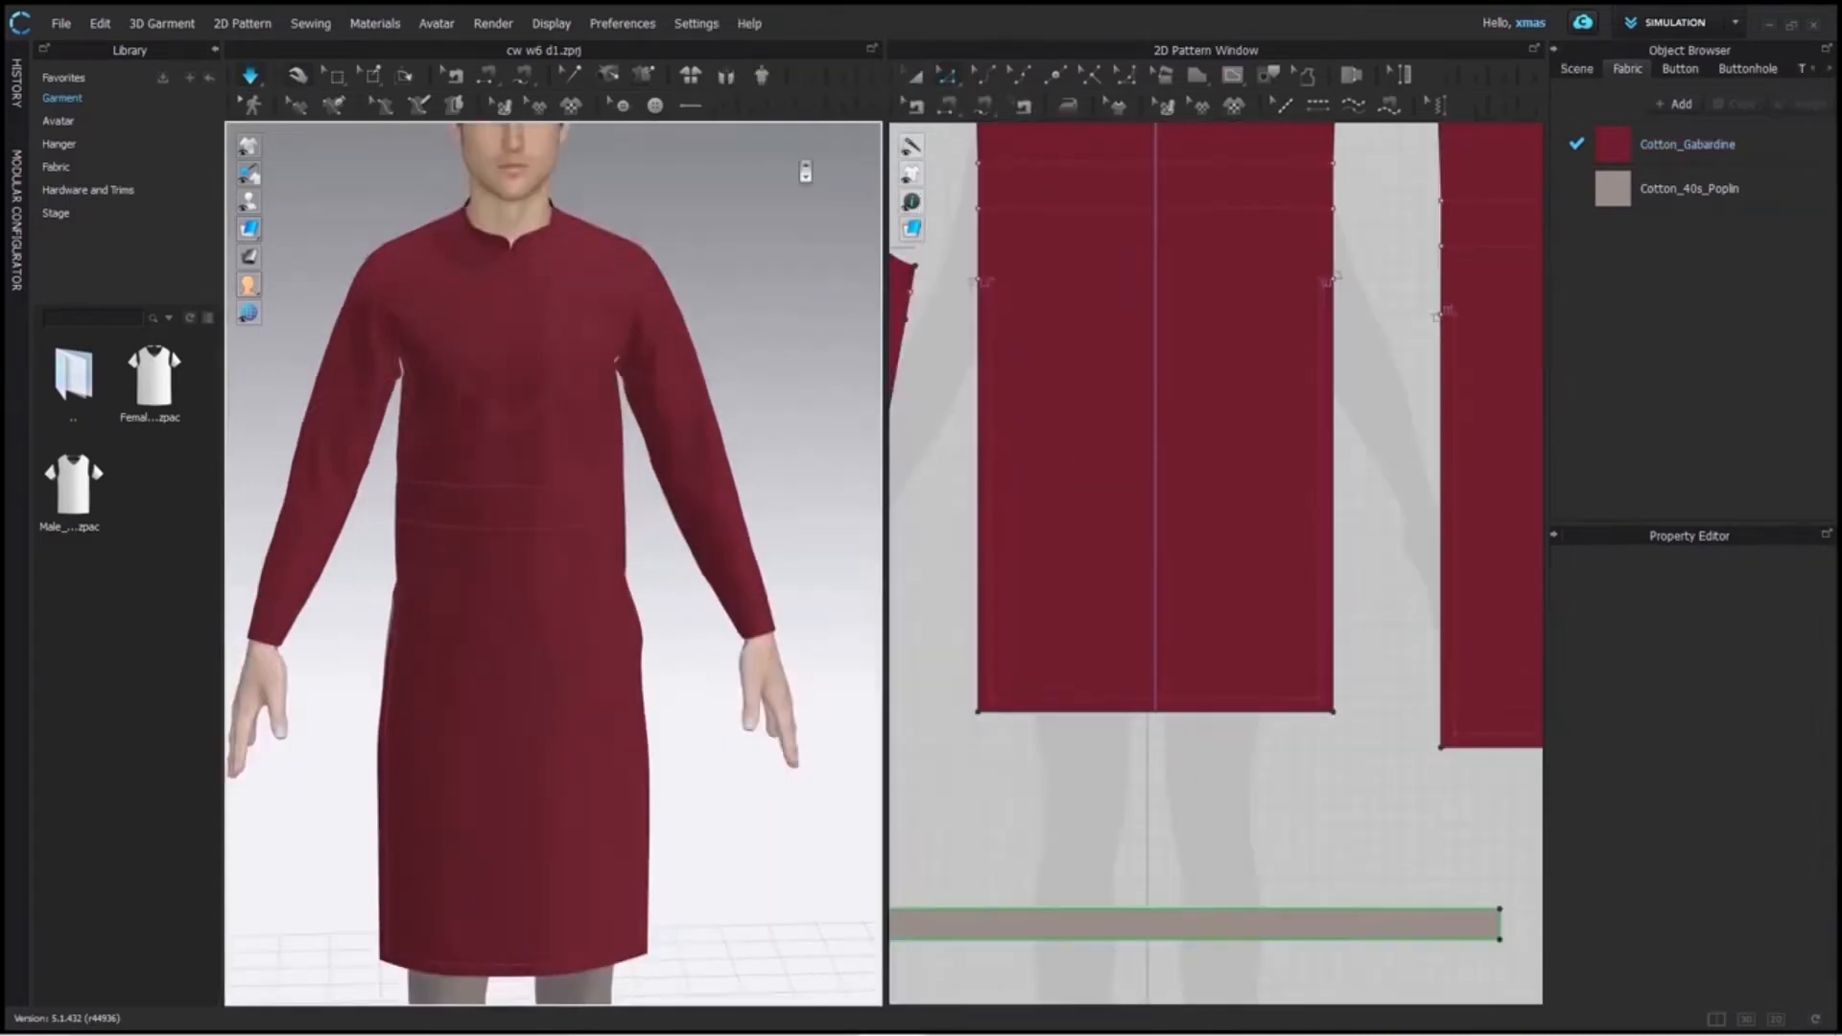
Copy the kurta front pattern and place the duplicate in empty space away from the other pattern pieces.
scroll(802, 349, up, 3)
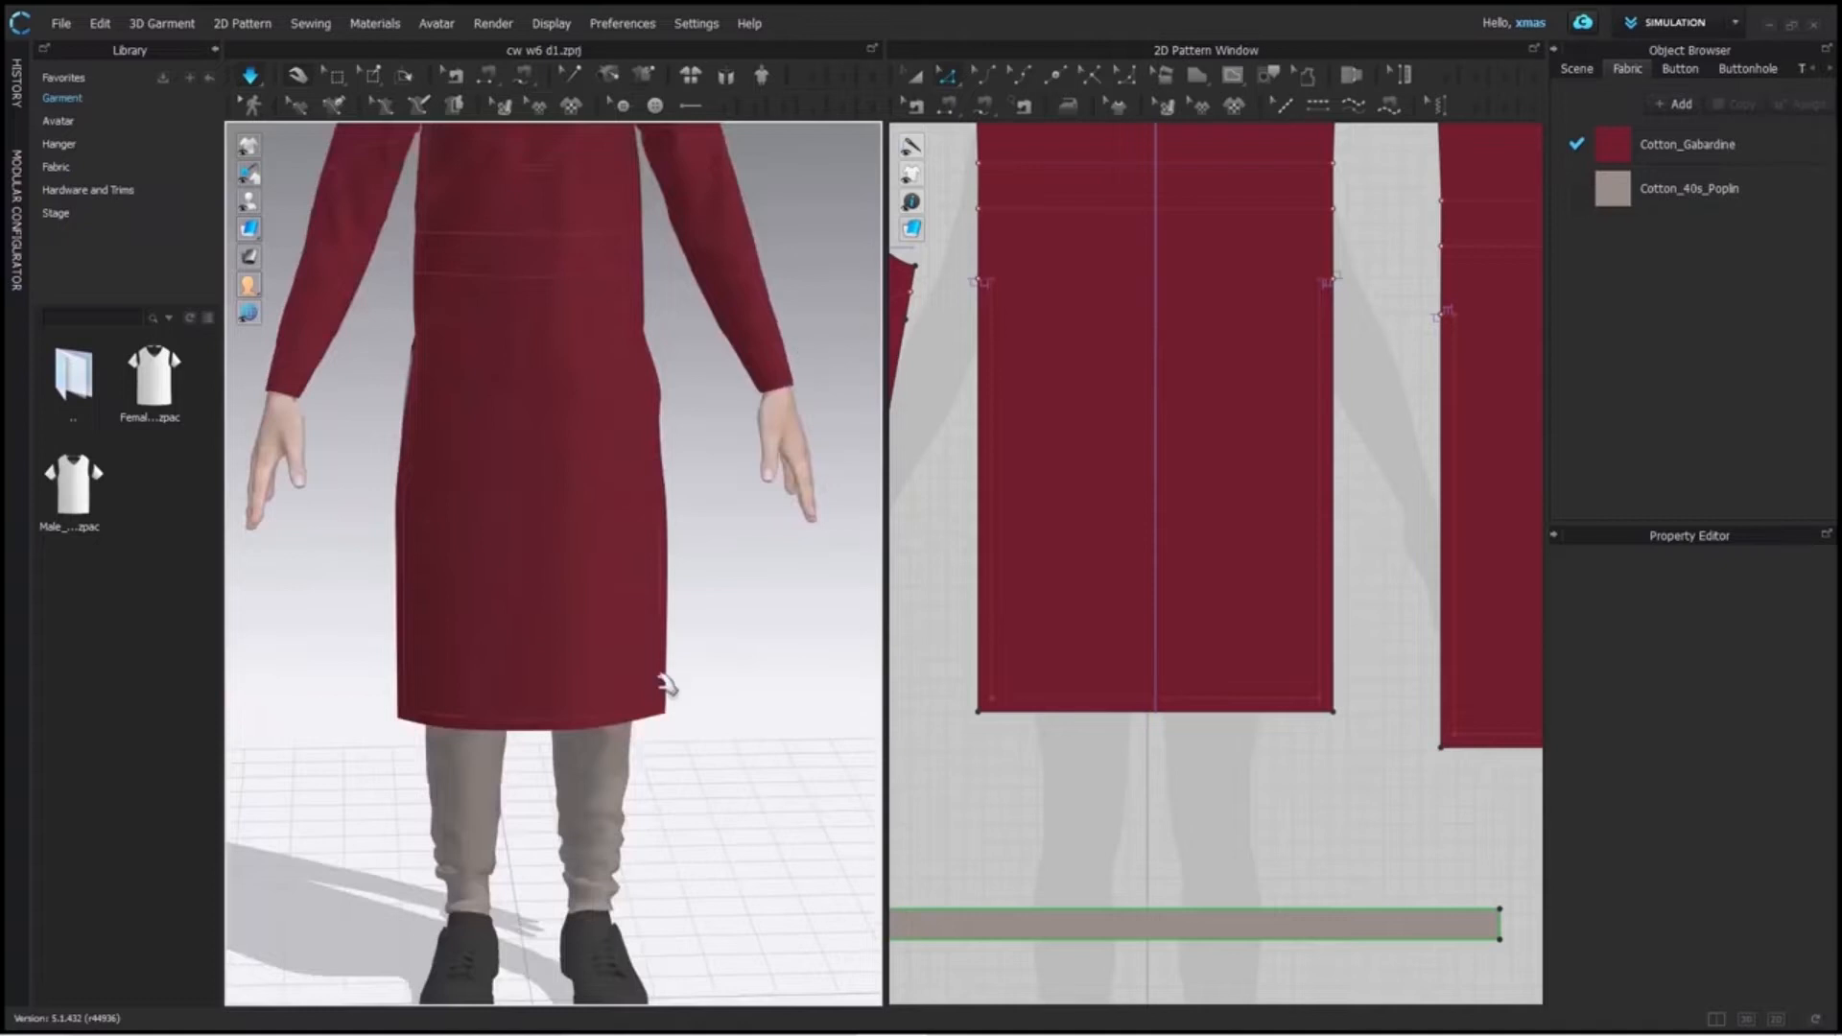
right_drag(710, 567, 414, 547)
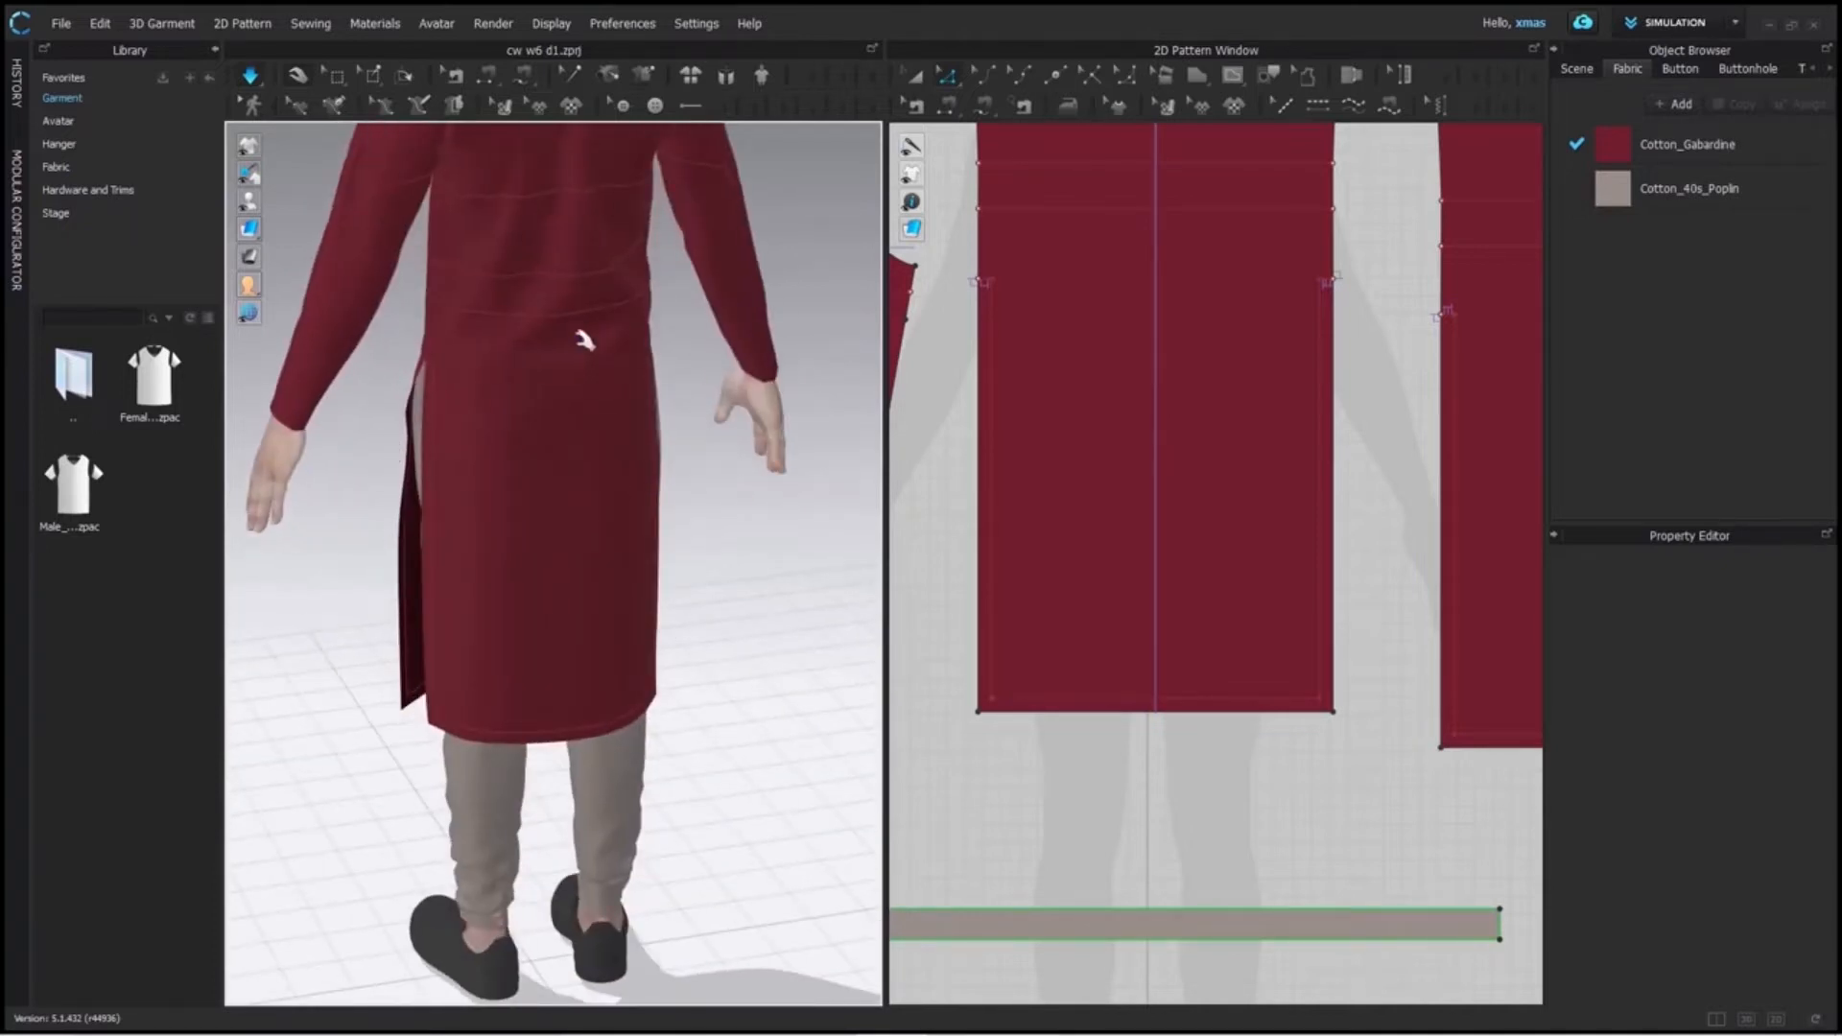
right_drag(354, 641, 769, 643)
scroll(775, 650, down, 2)
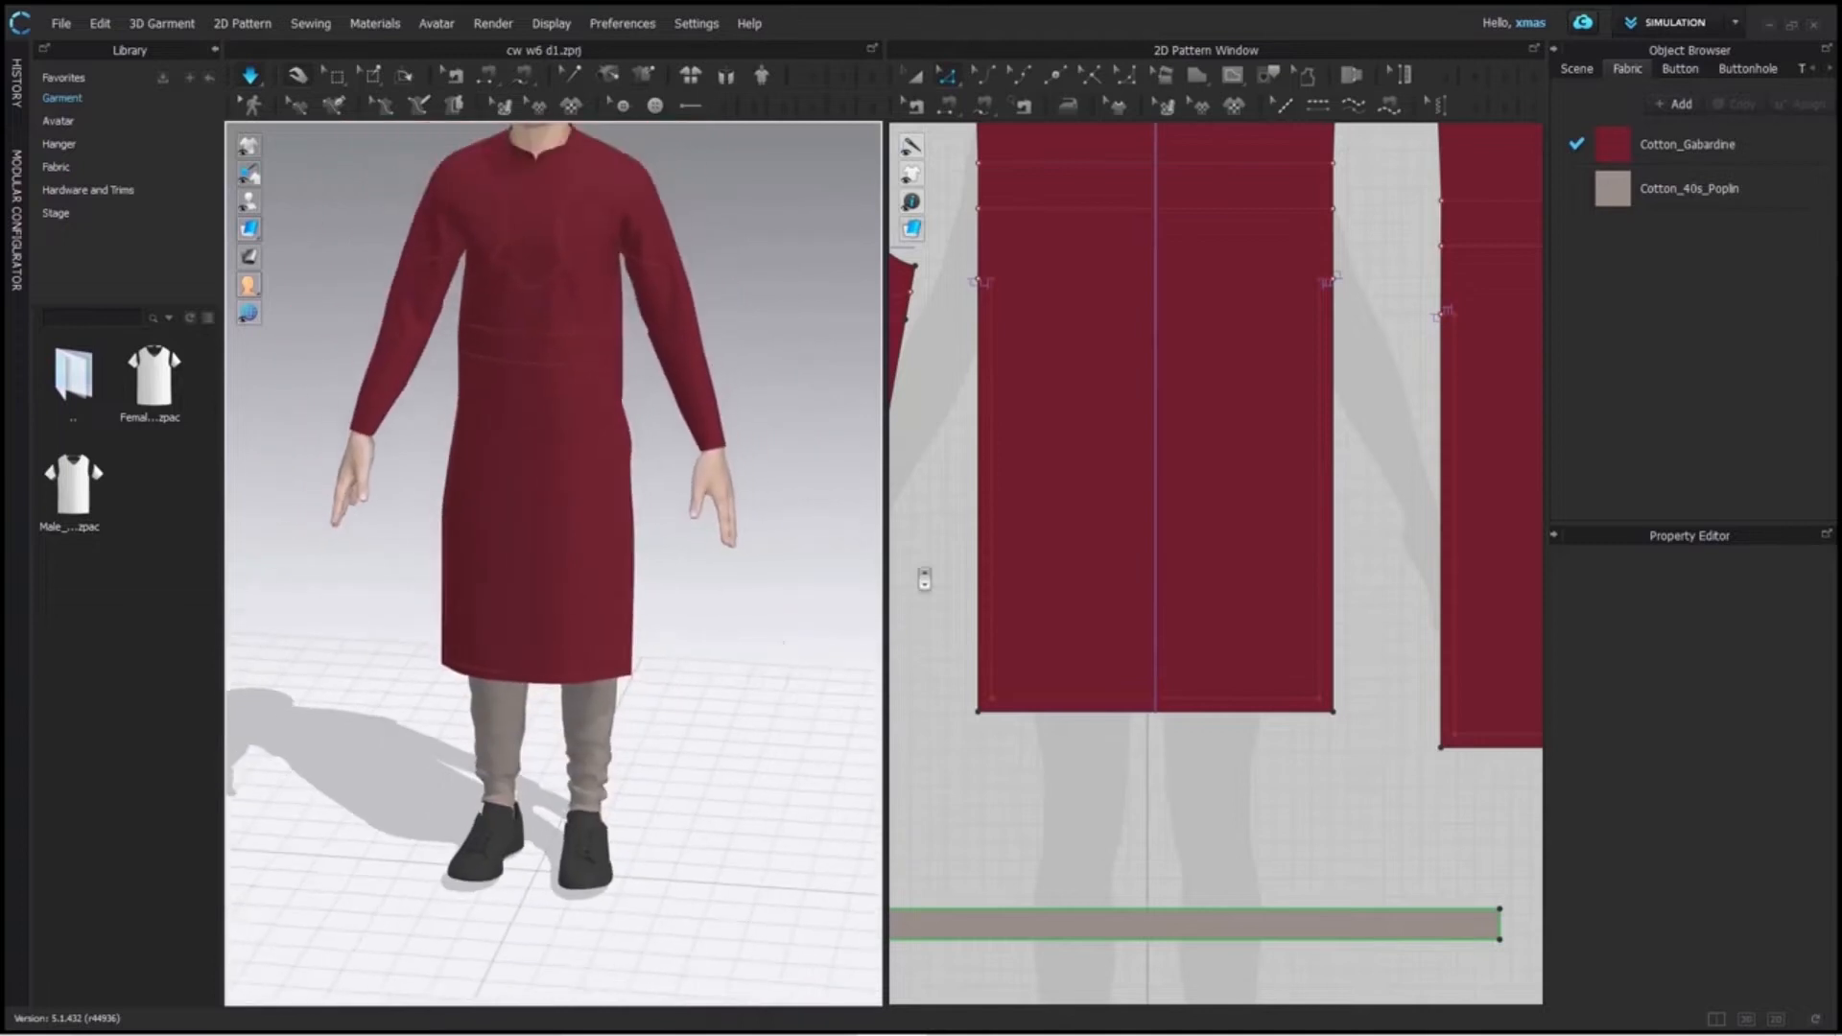
scroll(1101, 493, down, 5)
click(1113, 461)
key(ctrl+c)
key(ctrl+v)
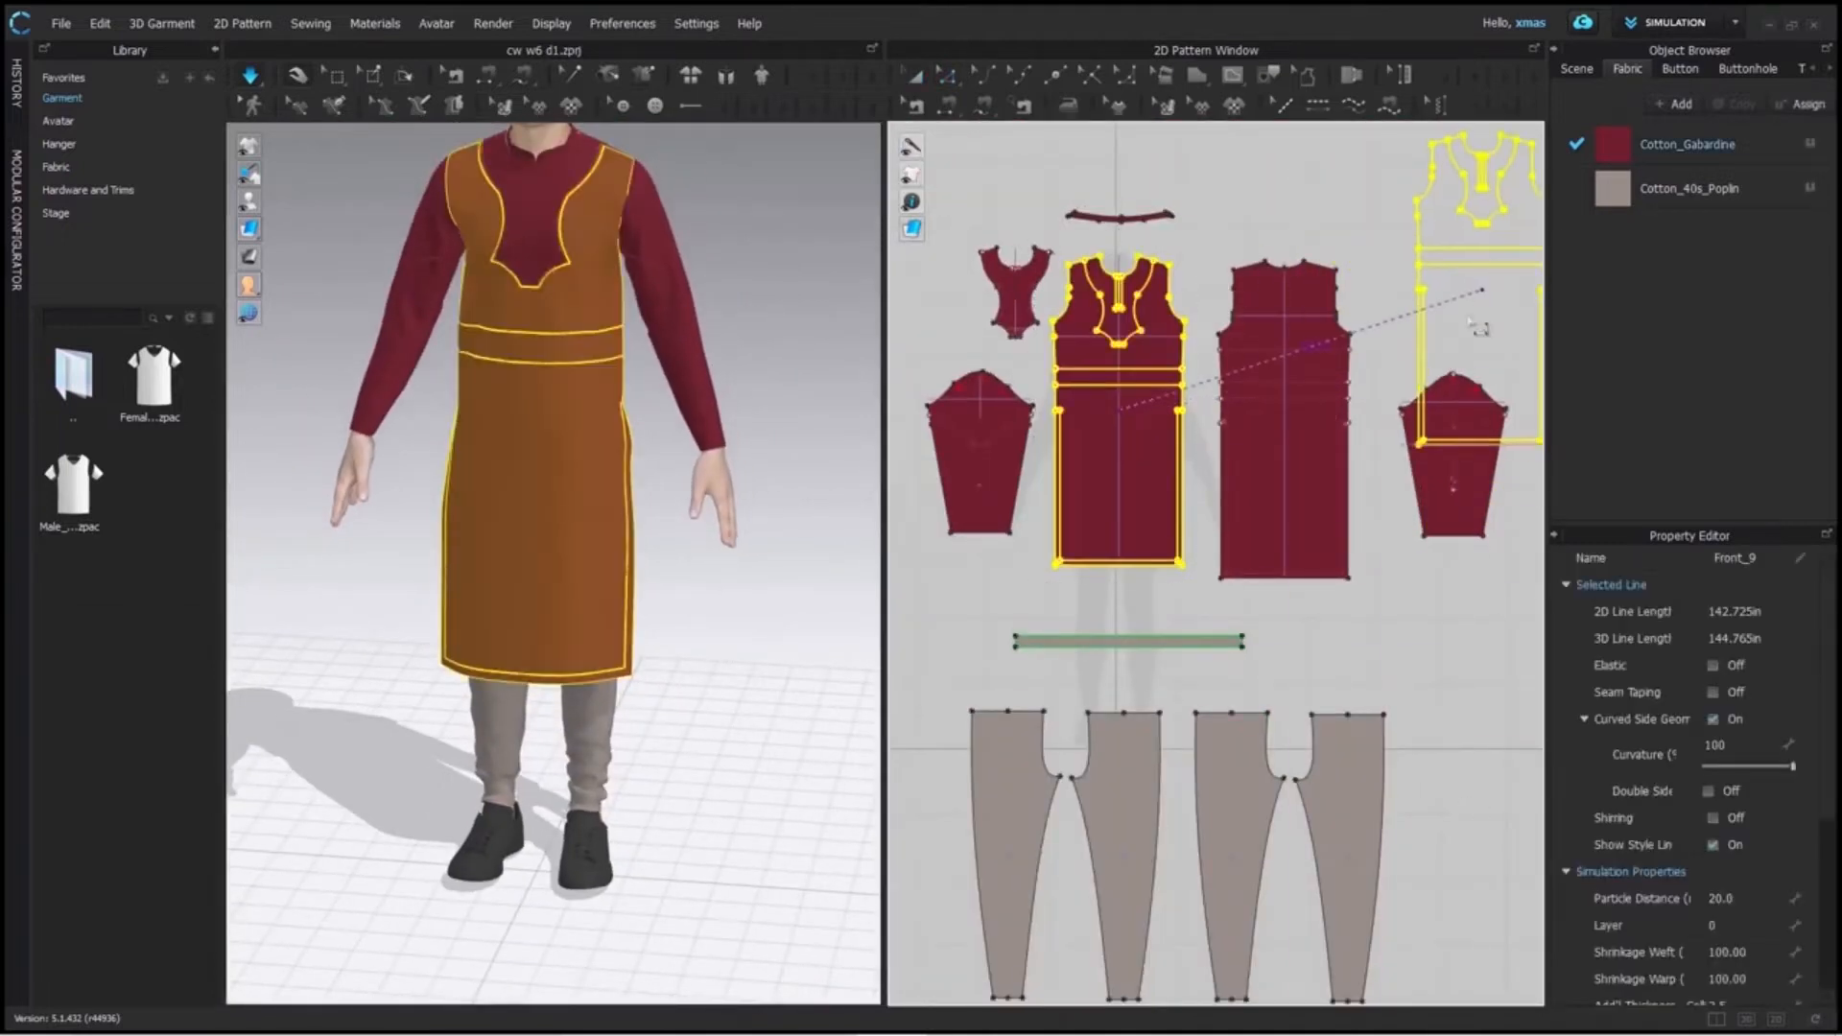
click(1142, 540)
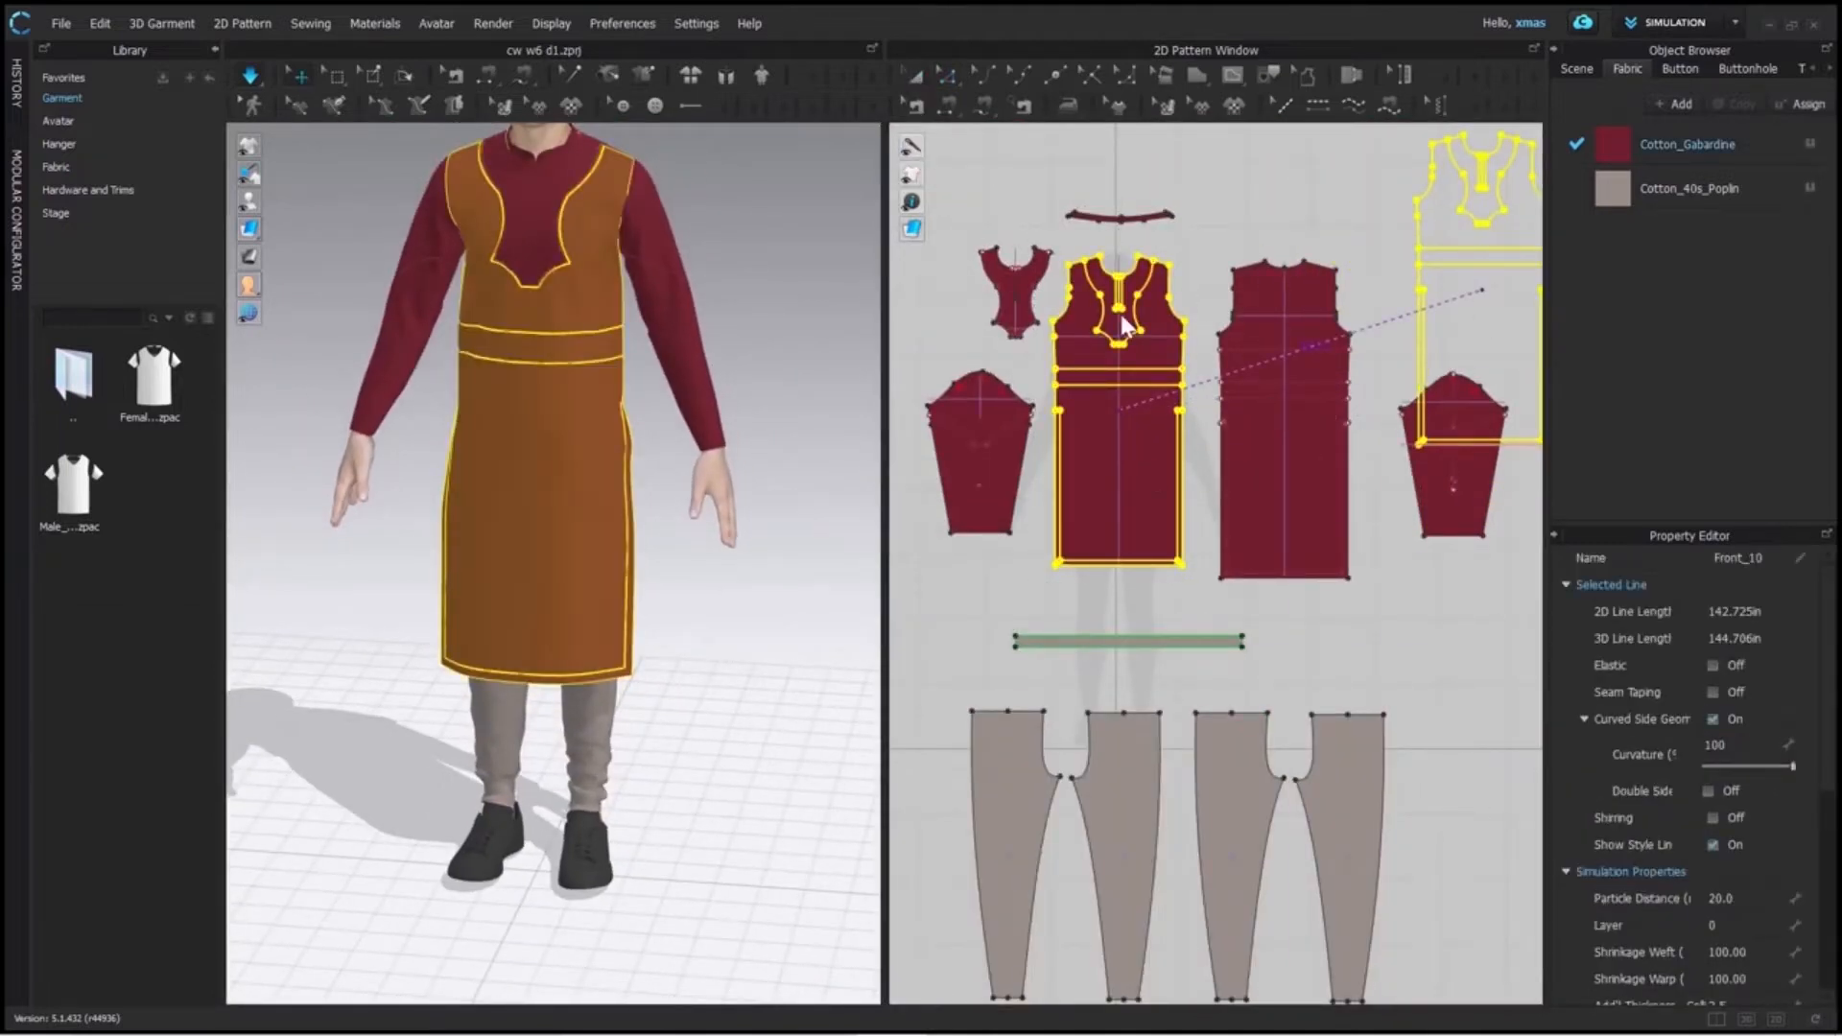
scroll(1280, 233, up, 4)
middle_drag(1279, 232, 851, 383)
scroll(851, 382, down, 1)
drag(1232, 499, 1433, 388)
middle_drag(1206, 464, 1038, 454)
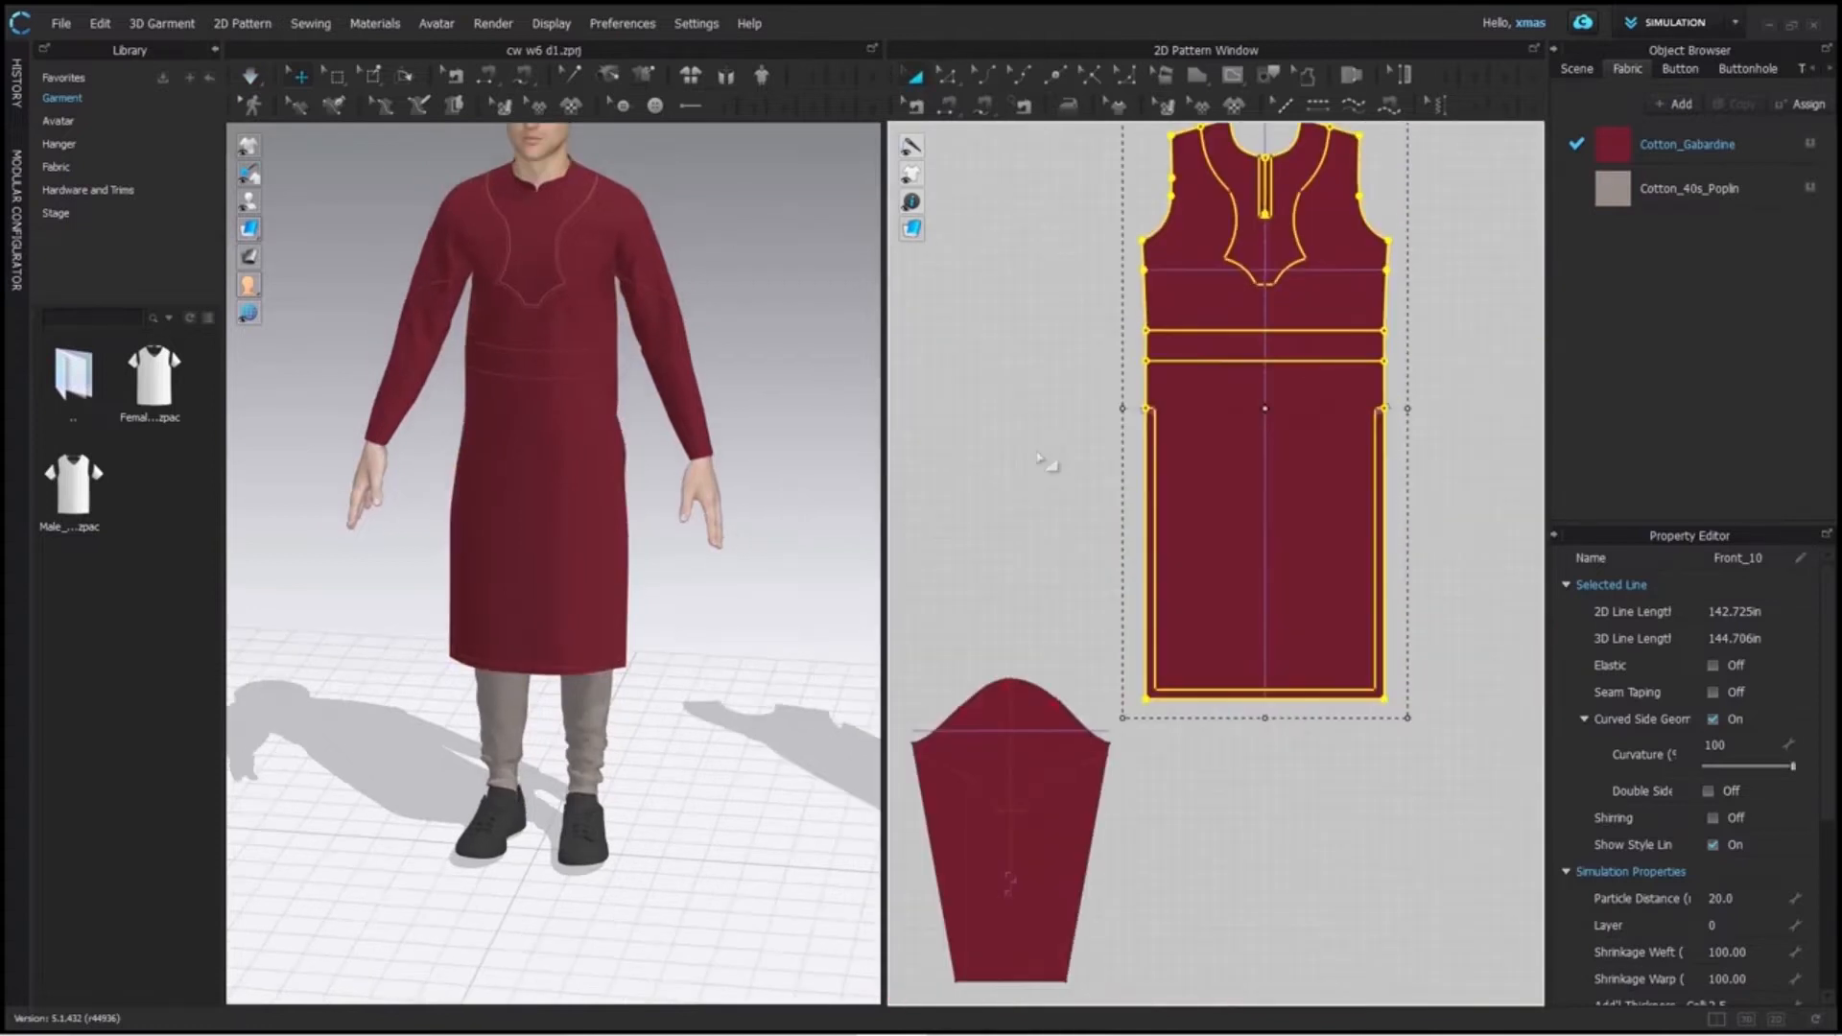
Cut the duplicate front along its side slit and hem internal lines and delete the main body, keeping only the U-shaped border.
key(z)
click(1155, 612)
shift+click(1235, 689)
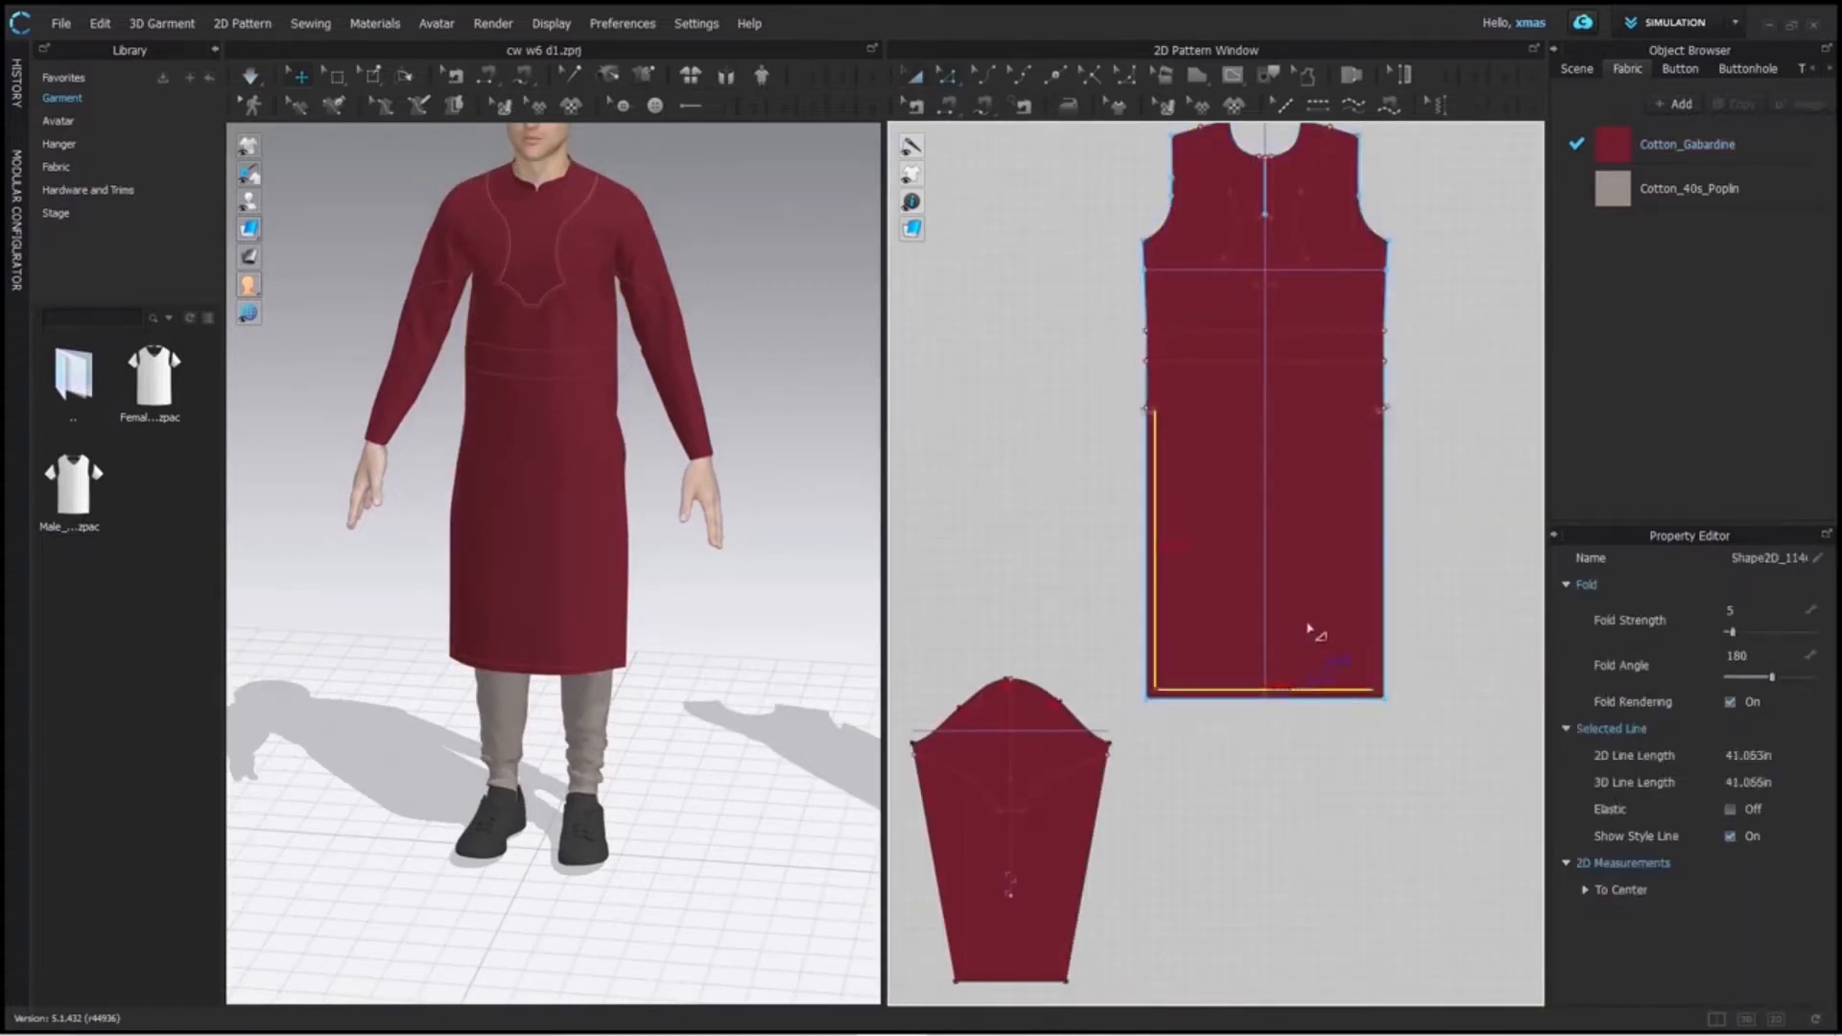
shift+click(1379, 592)
scroll(1226, 477, up, 3)
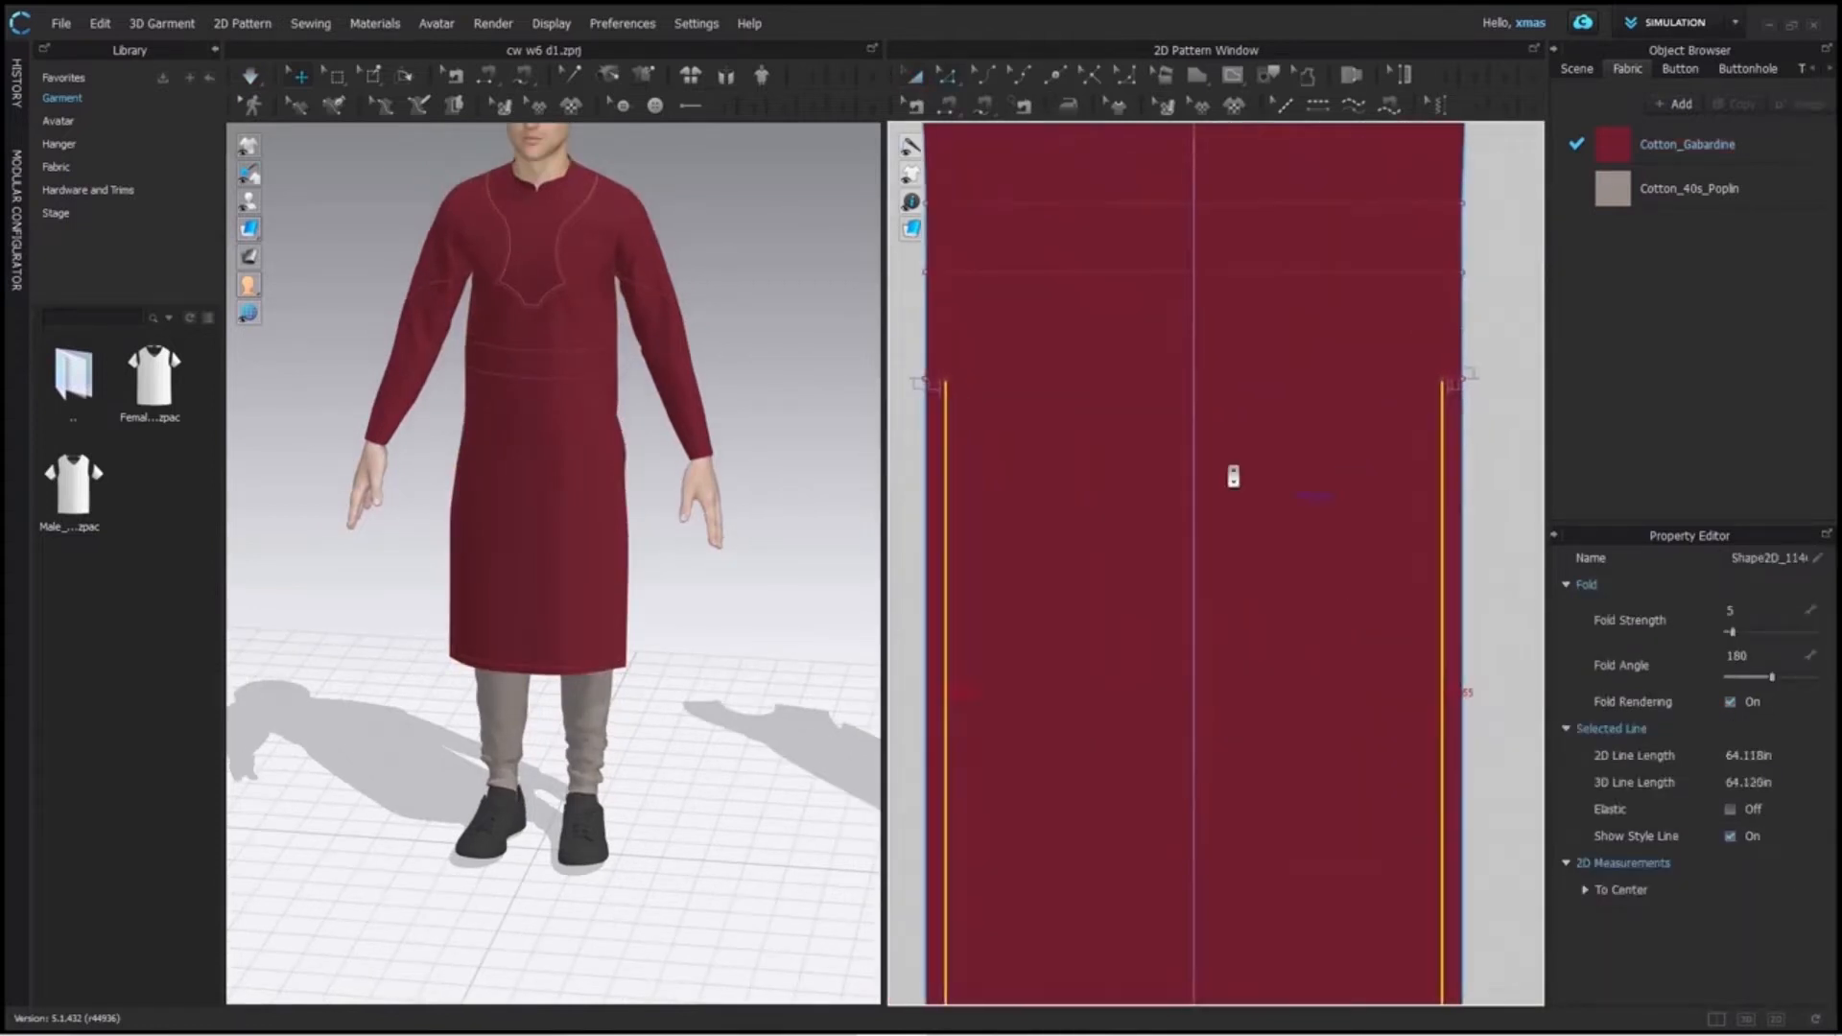
shift+click(1452, 381)
right_click(1444, 463)
click(1458, 609)
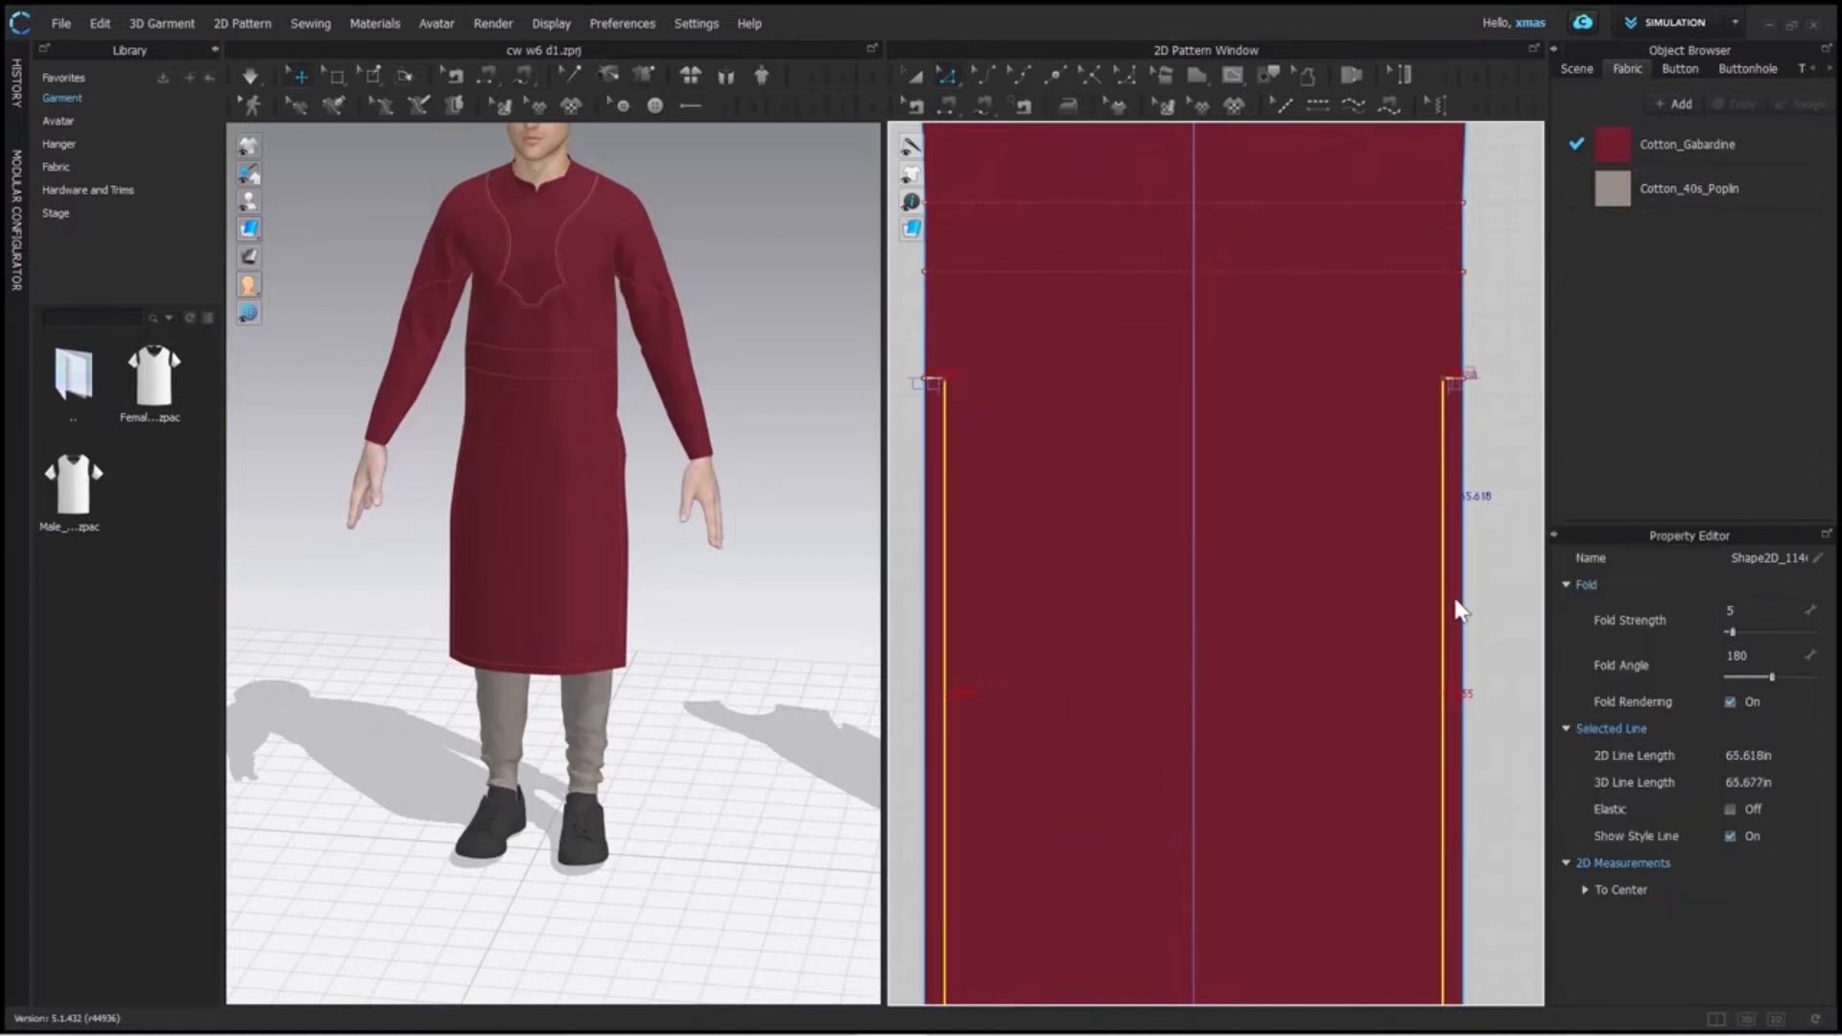
key(a)
click(1117, 502)
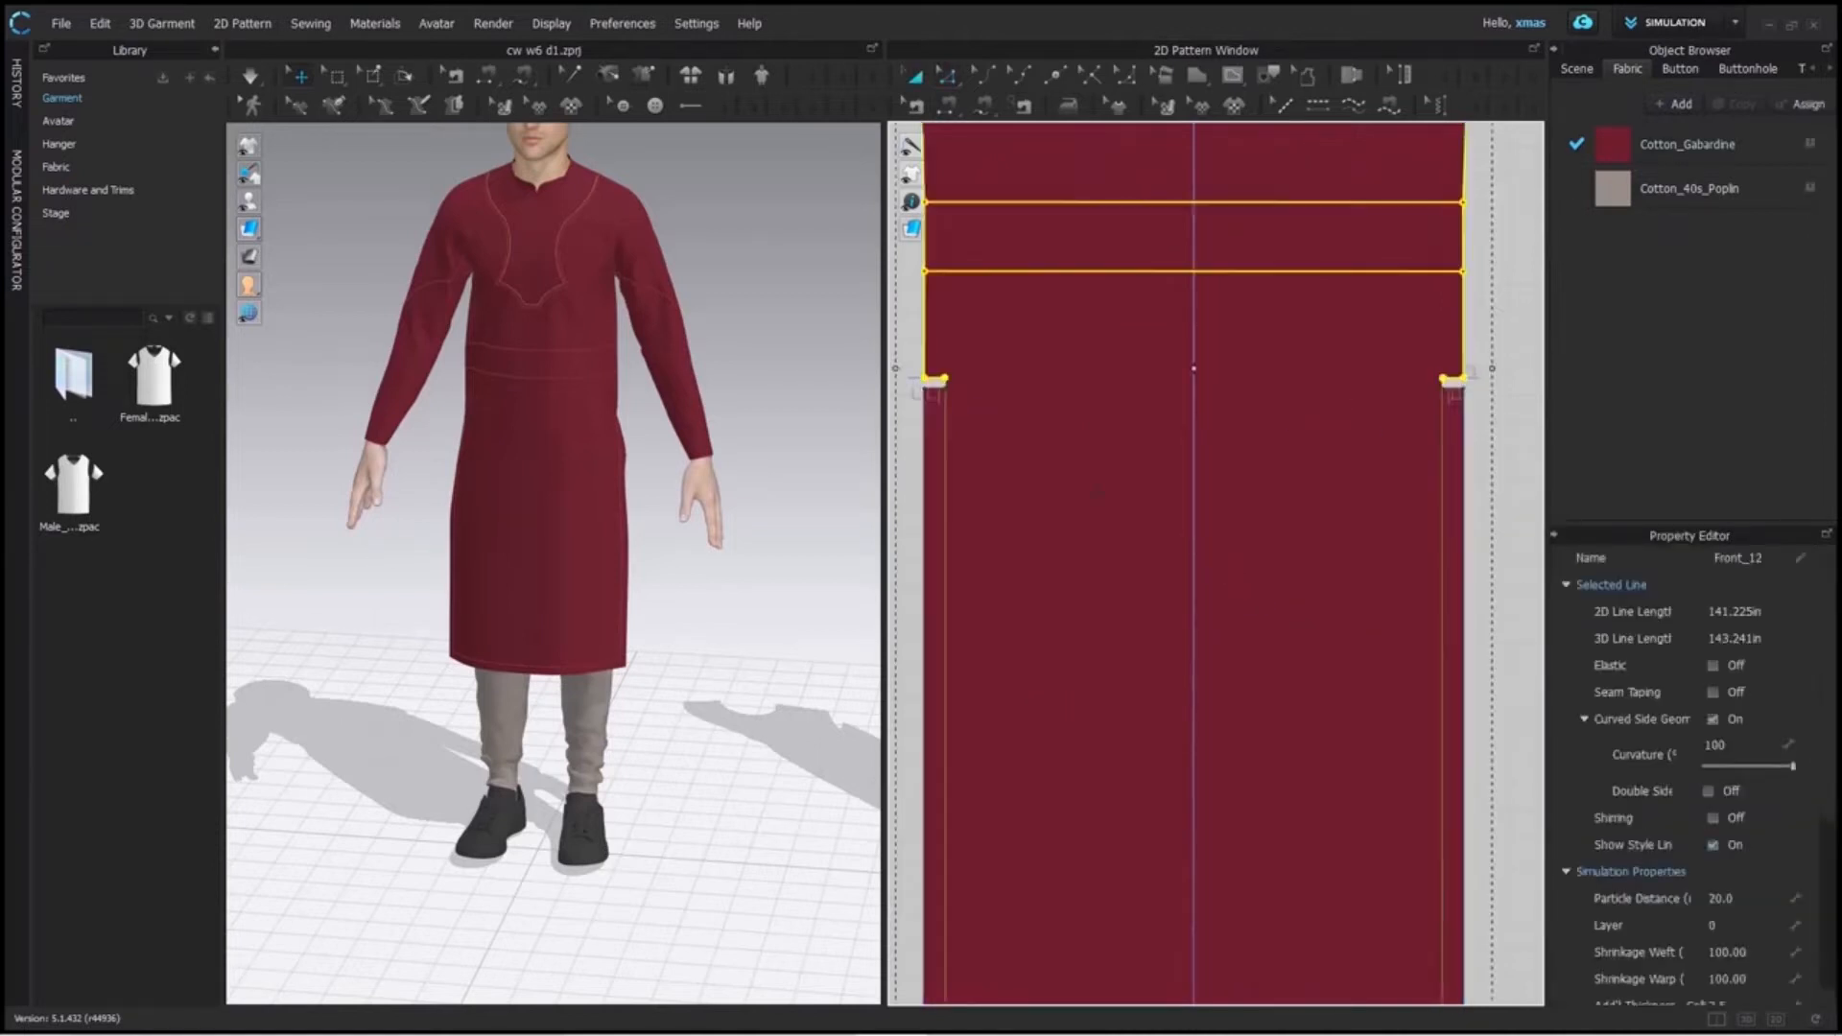
key(Delete)
Assign the Cotton_40s_Poplin fabric to the U-shaped border piece.
scroll(1135, 526, down, 5)
click(1238, 539)
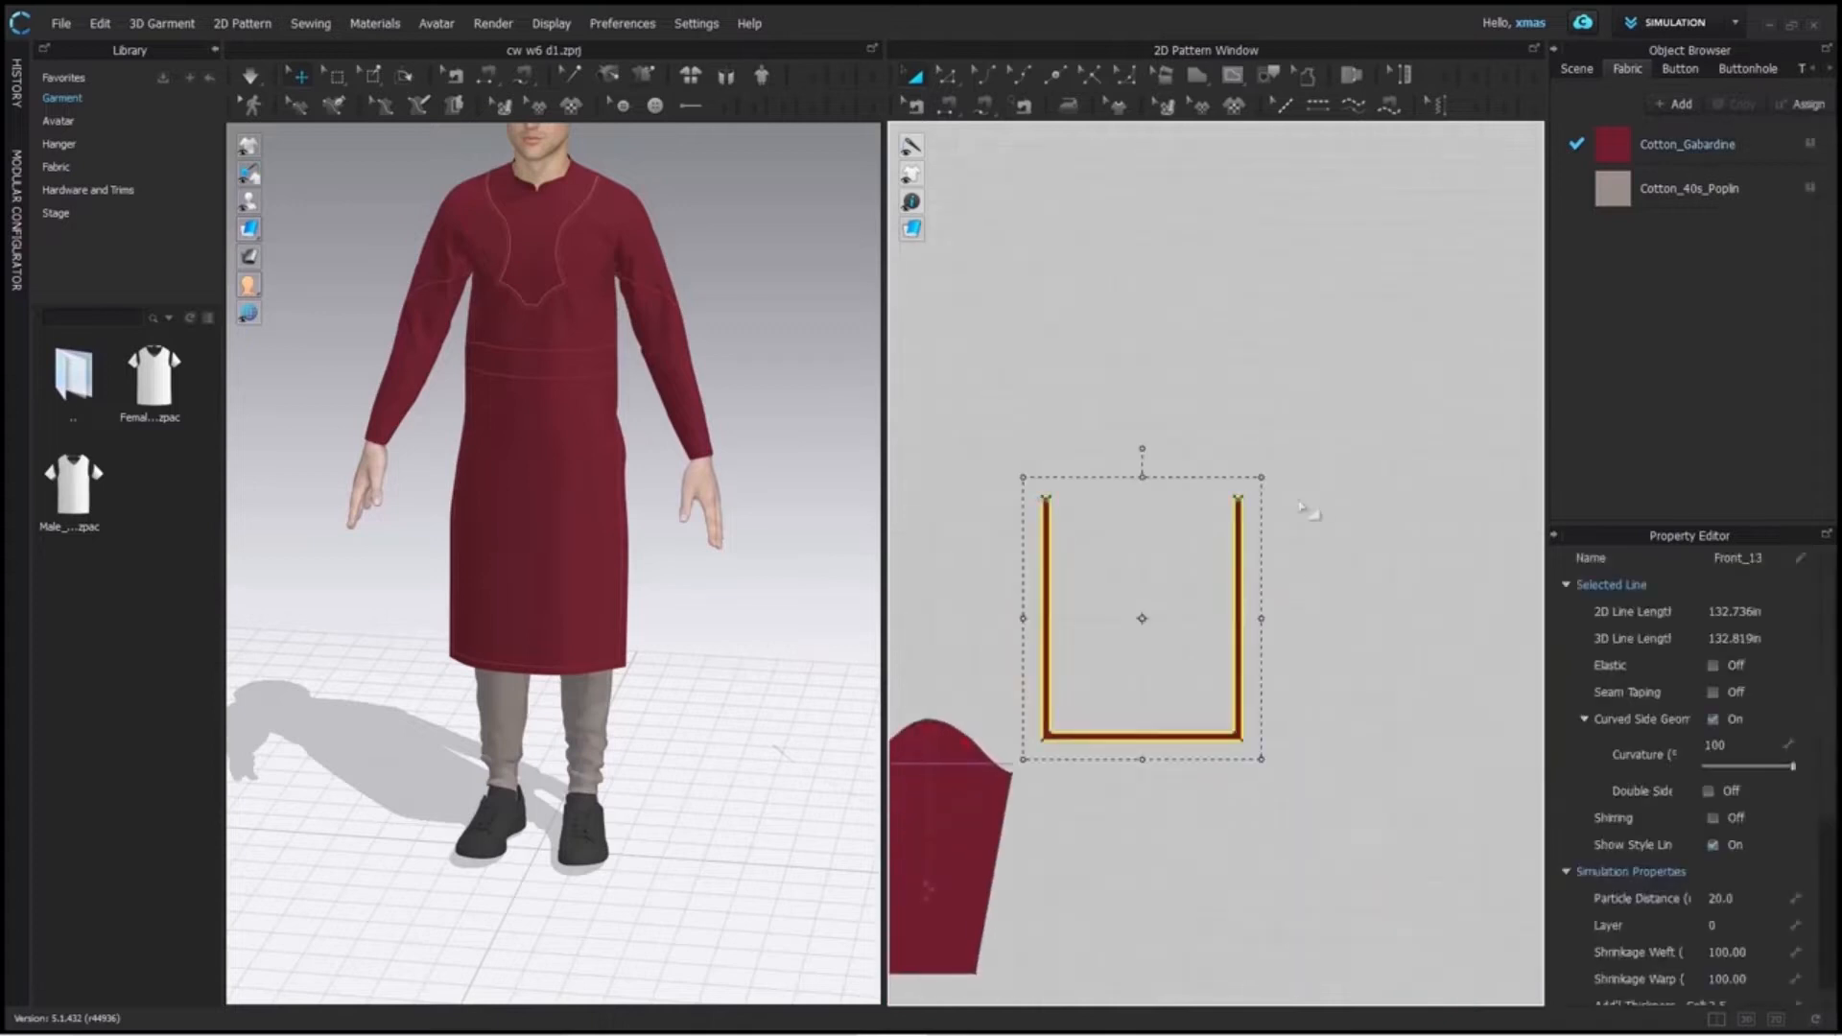
click(1811, 192)
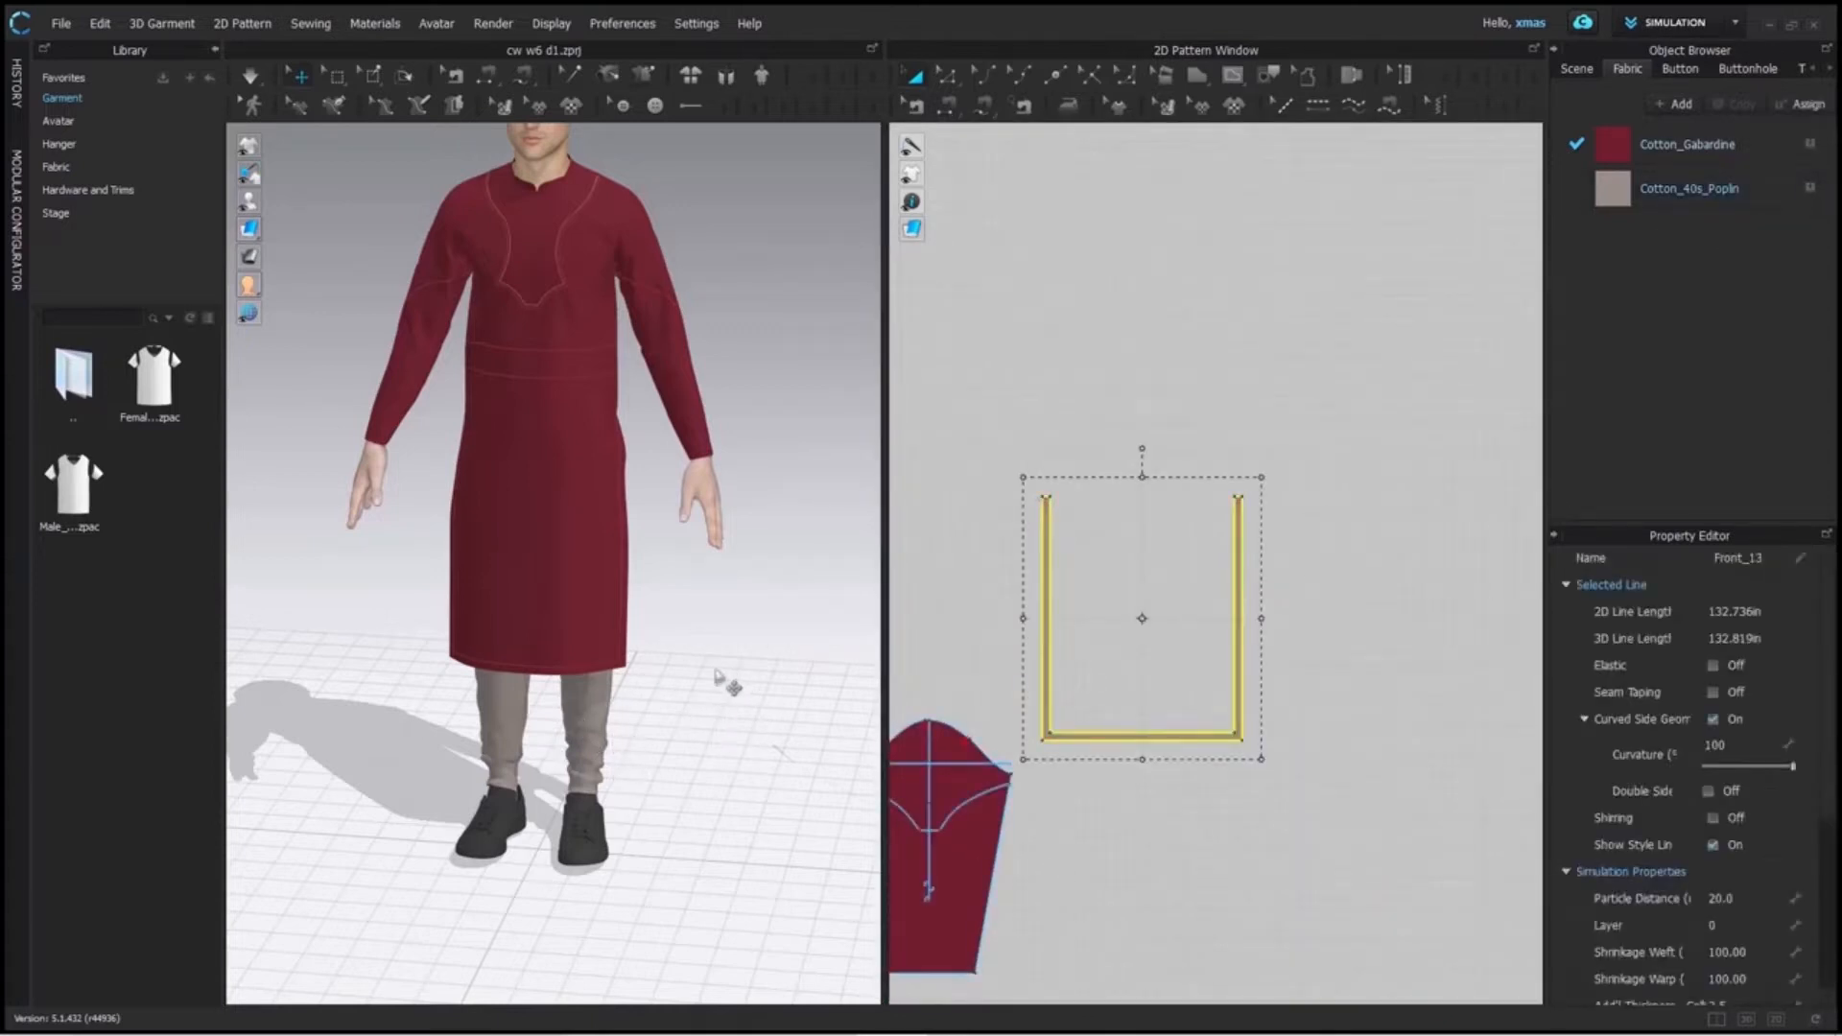
Move the U-shaped border beside the sleeve pattern and position its 3D piece next to the avatar's lower legs.
scroll(919, 570, up, 3)
middle_drag(919, 570, 1209, 460)
scroll(1374, 453, down, 6)
middle_drag(1396, 516, 972, 598)
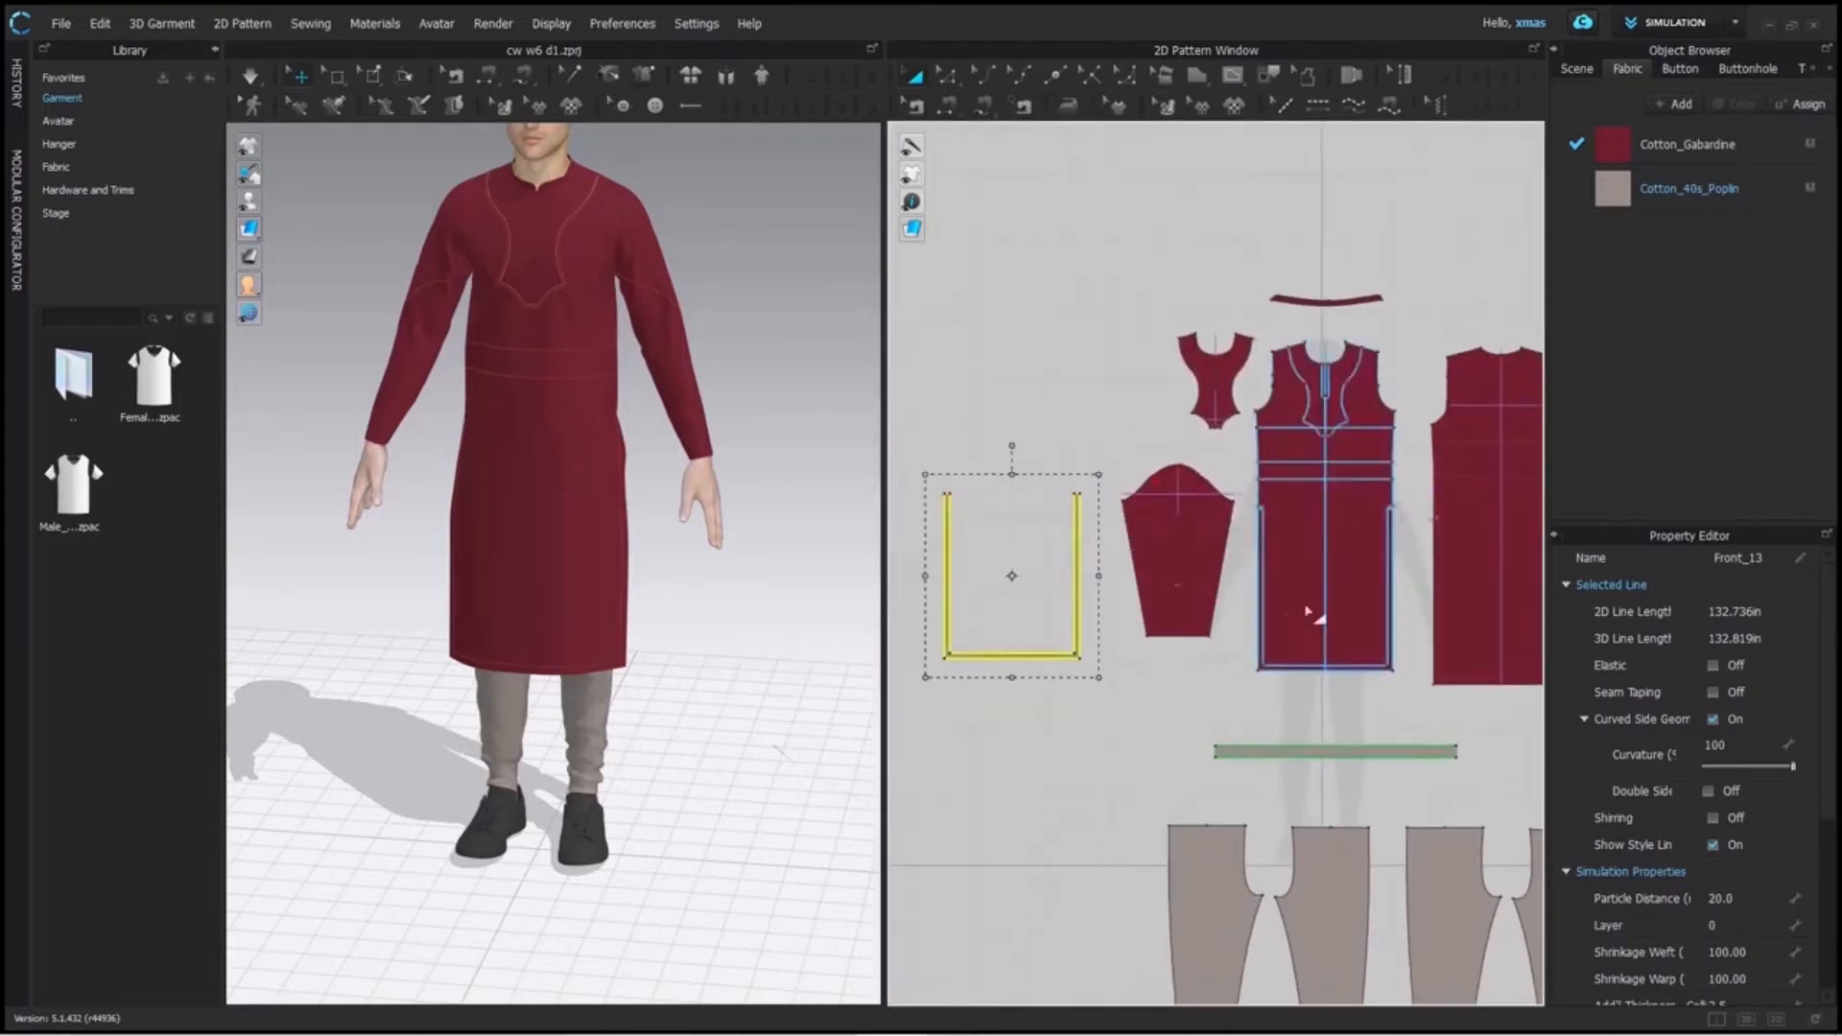
scroll(1315, 615, up, 1)
click(1017, 572)
scroll(768, 678, down, 5)
drag(794, 549, 641, 671)
key(2)
scroll(716, 757, up, 3)
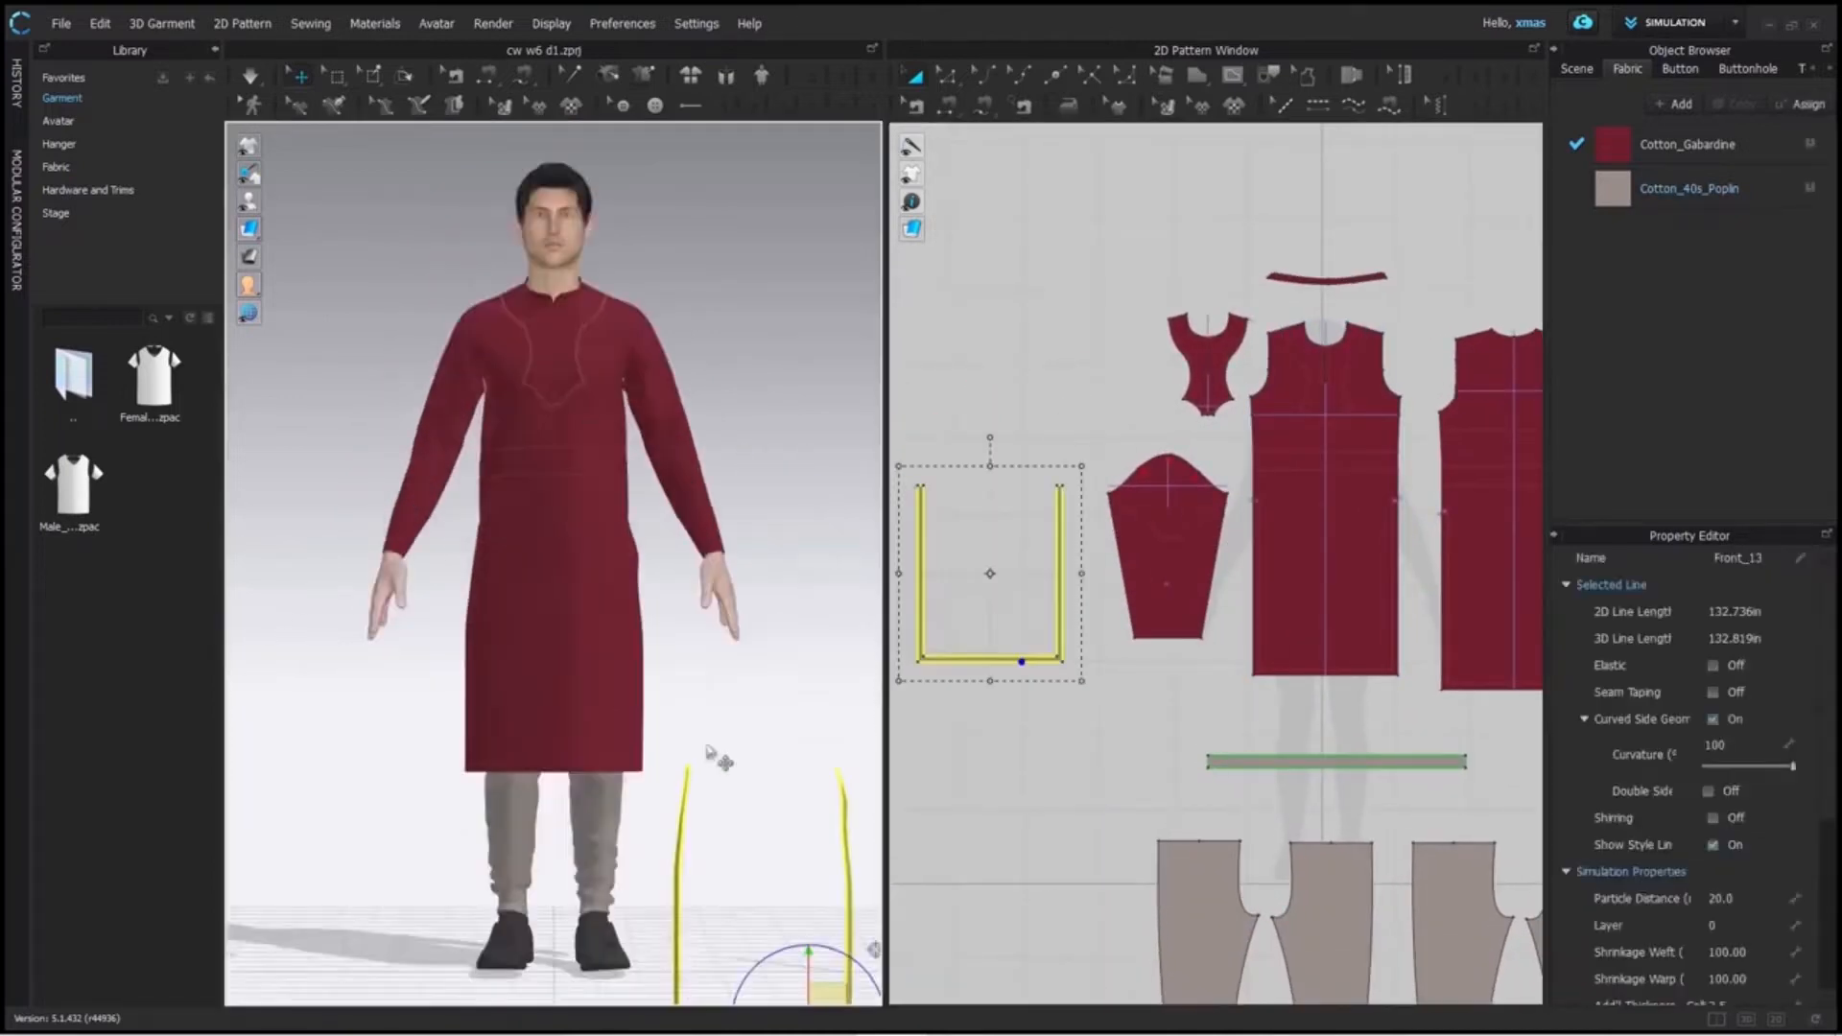
scroll(716, 757, down, 1)
Segment-sew the border's two sides and hem to the matching slit and hem lines of the kurta front.
key(k)
key(n)
click(919, 558)
click(1254, 578)
click(924, 556)
click(1258, 577)
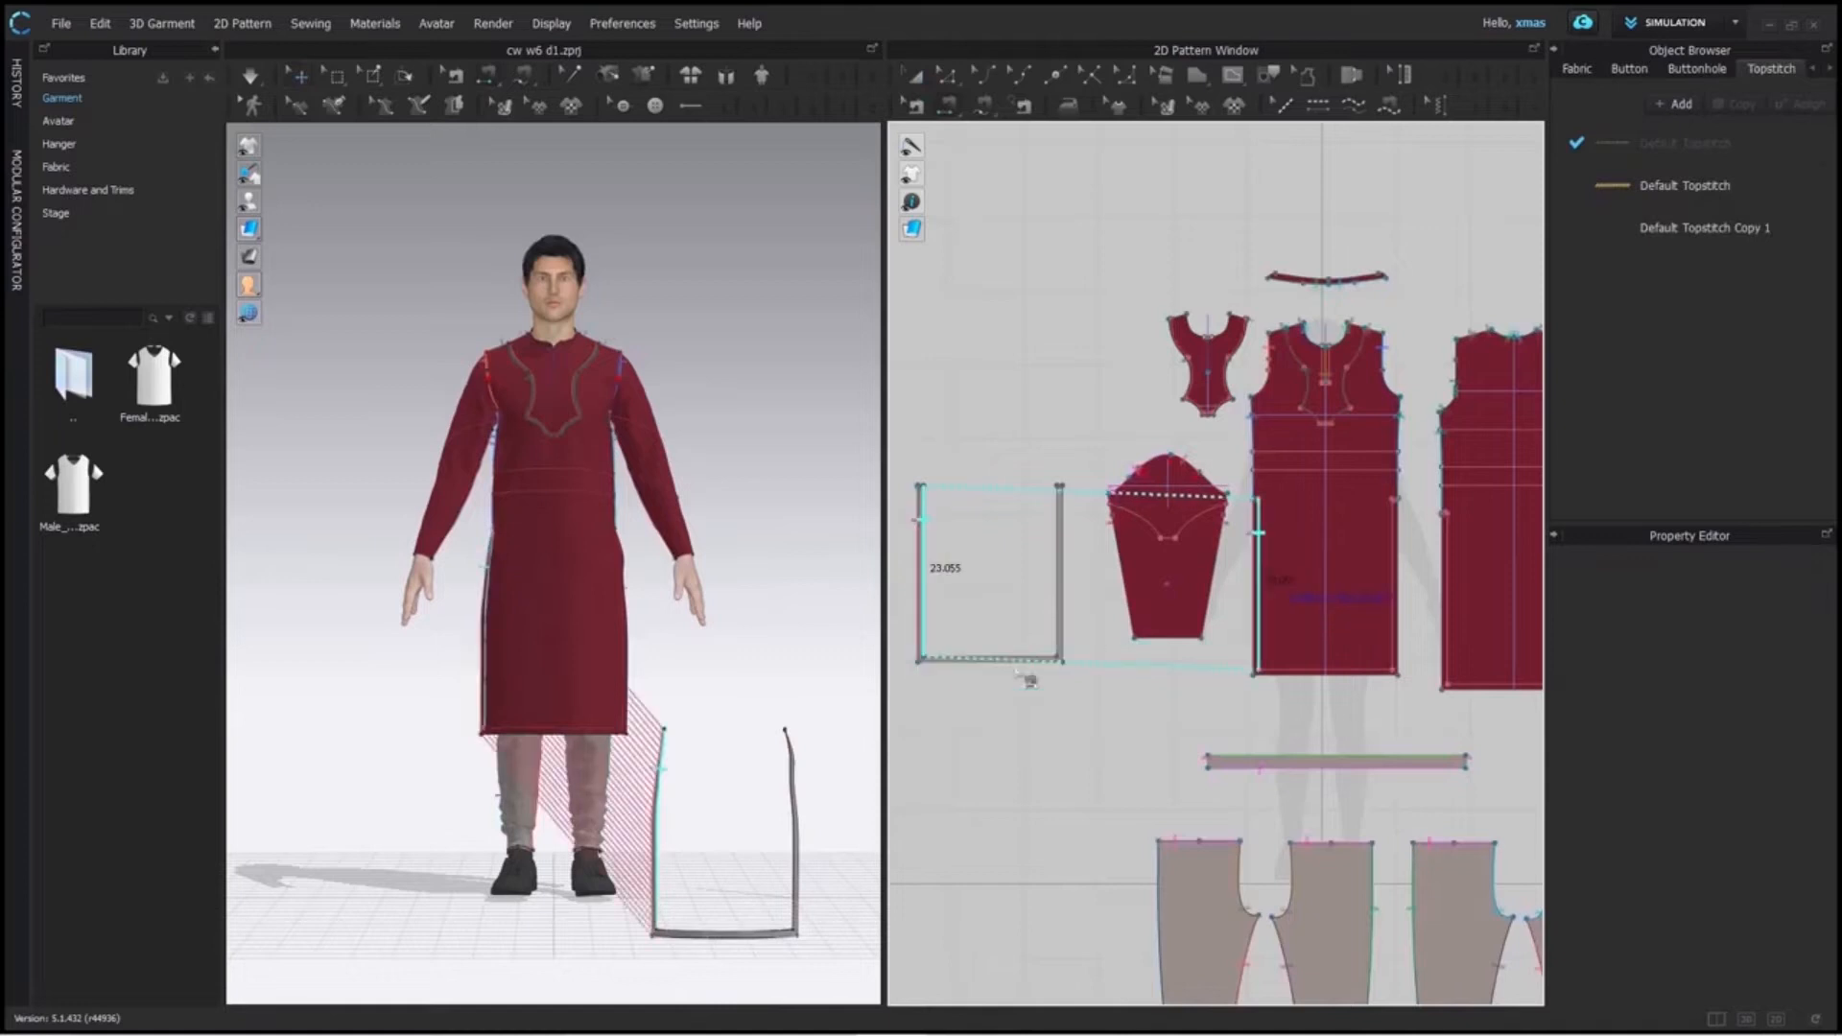
click(1032, 659)
click(1354, 671)
click(1058, 614)
click(1393, 566)
key(ctrl+b)
Try simulating the garment to drape the sewn border onto the kurta front without superimposing it.
key(q)
key(space)
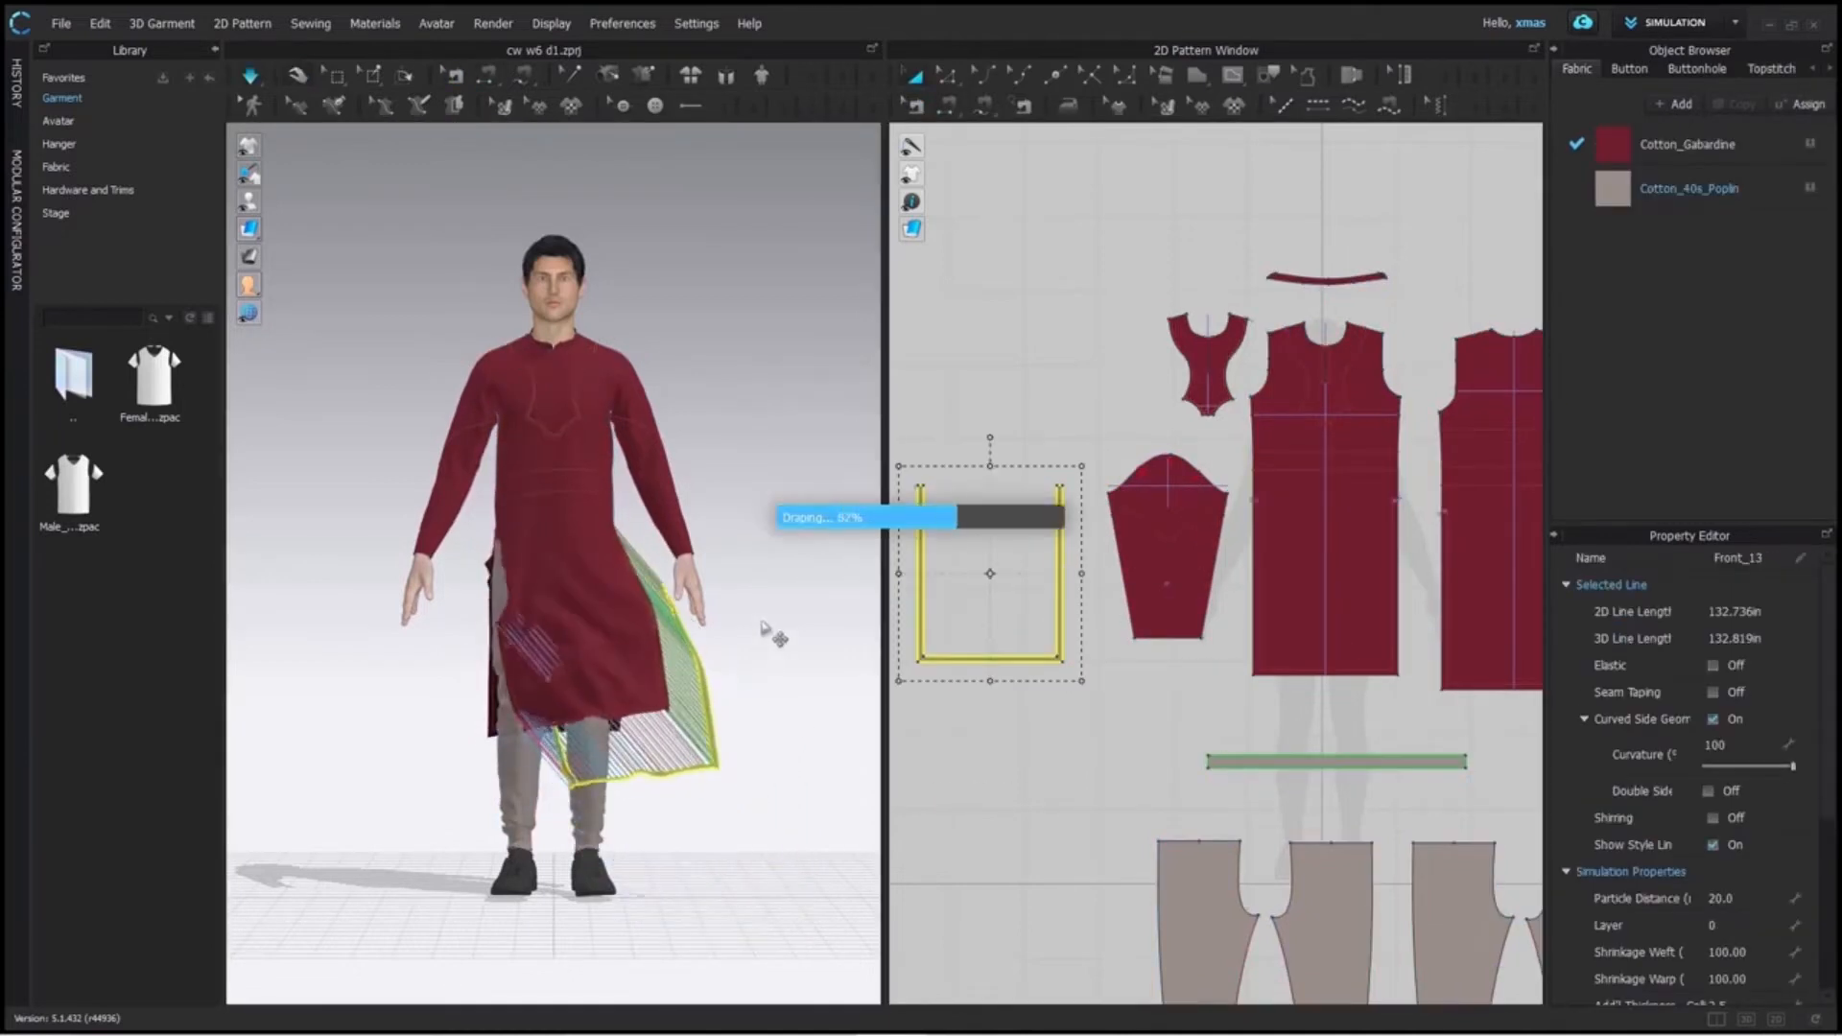
scroll(772, 635, up, 5)
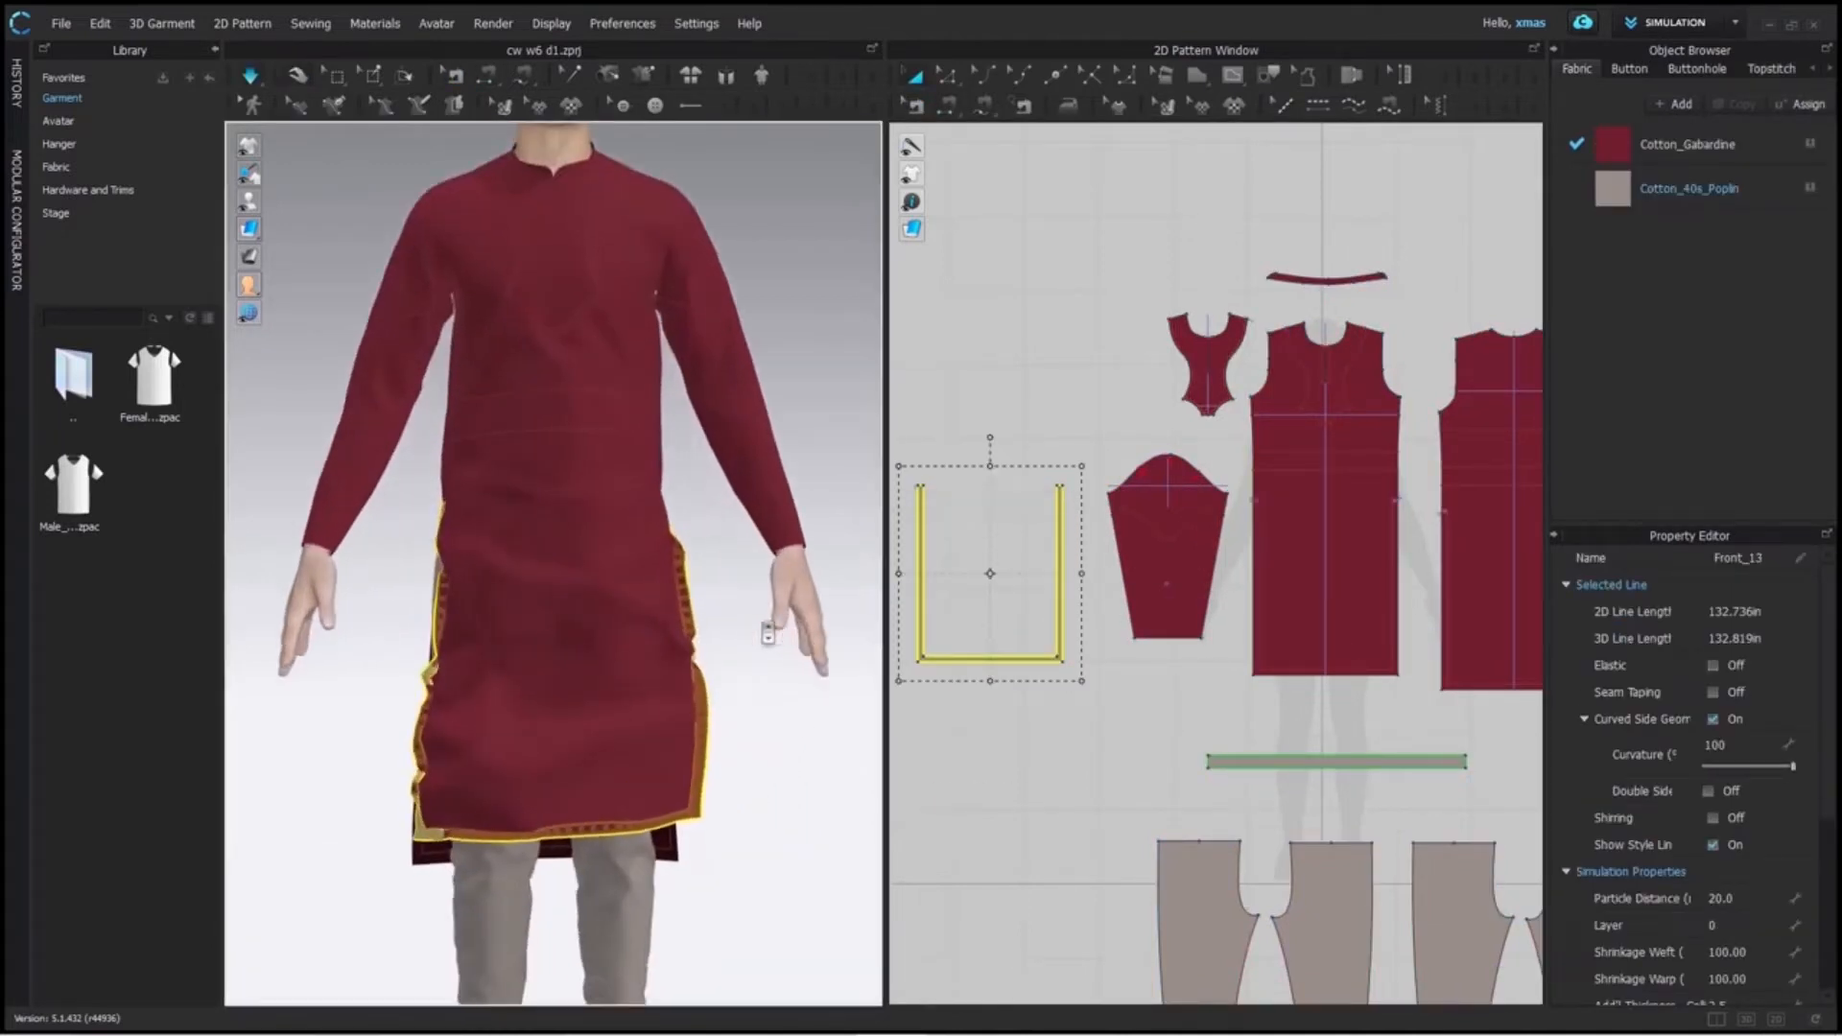
click(768, 744)
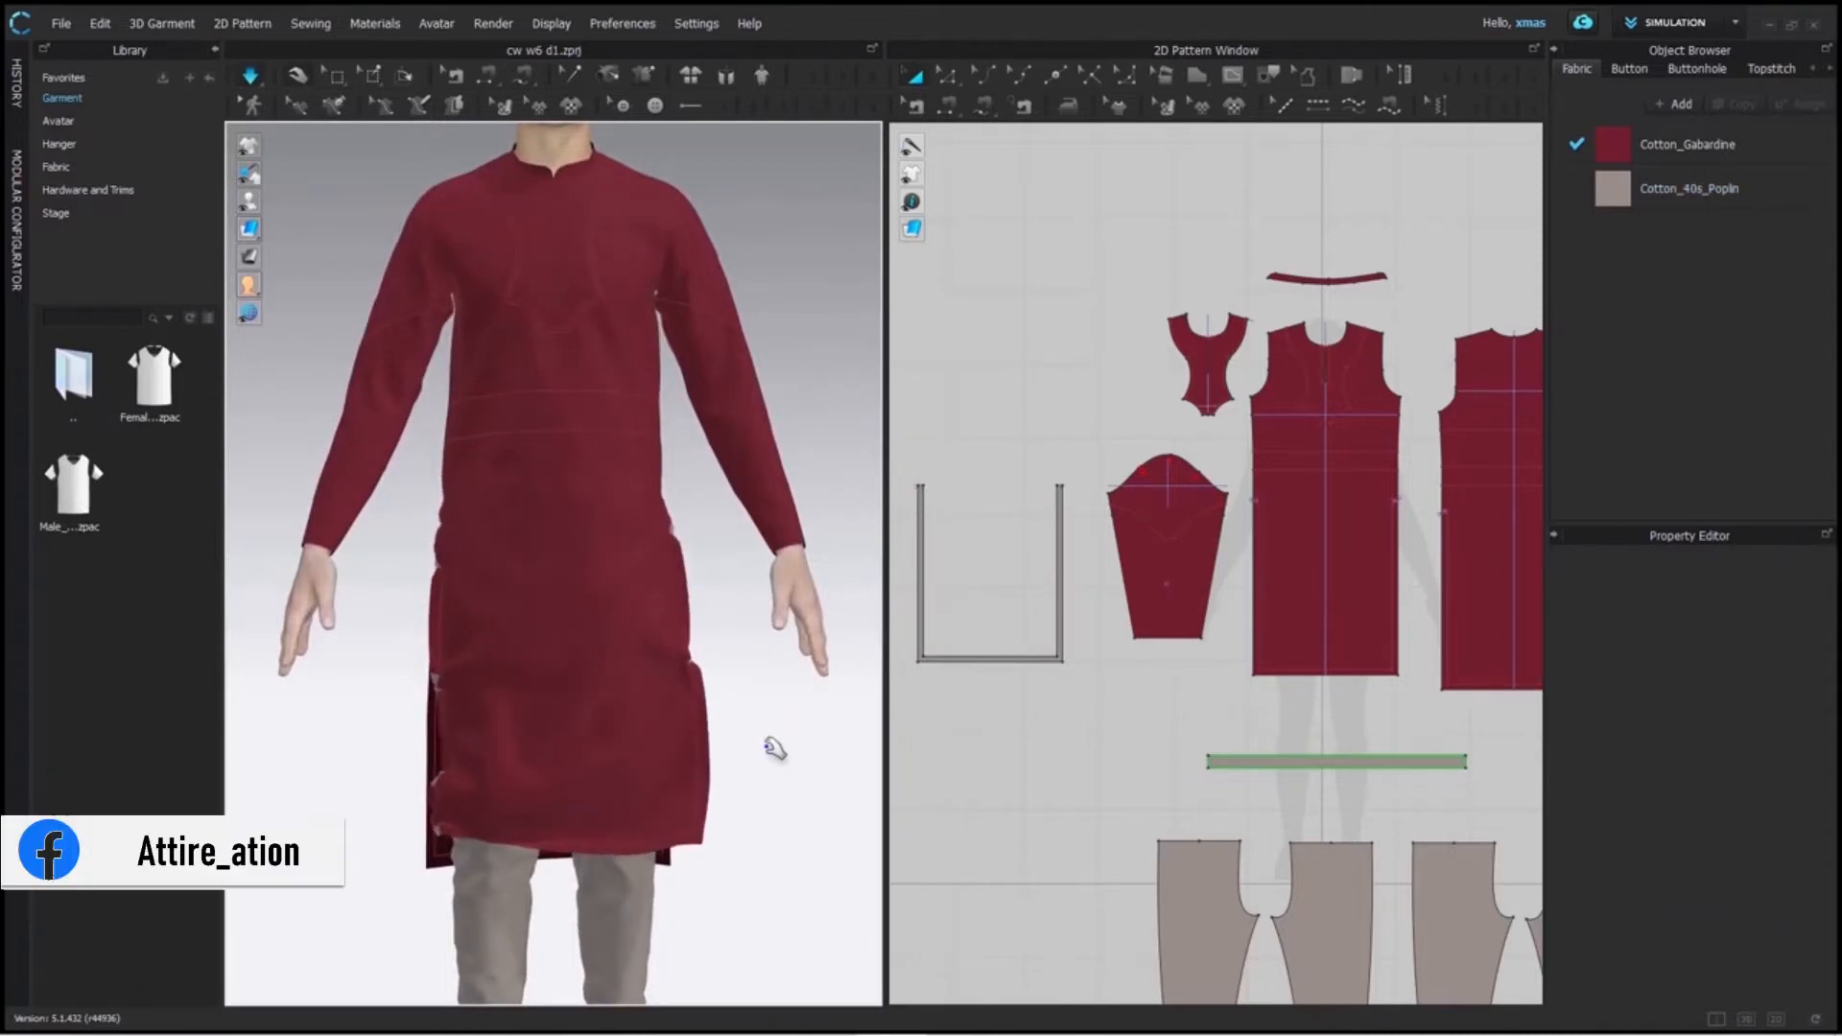
click(776, 748)
scroll(775, 748, down, 5)
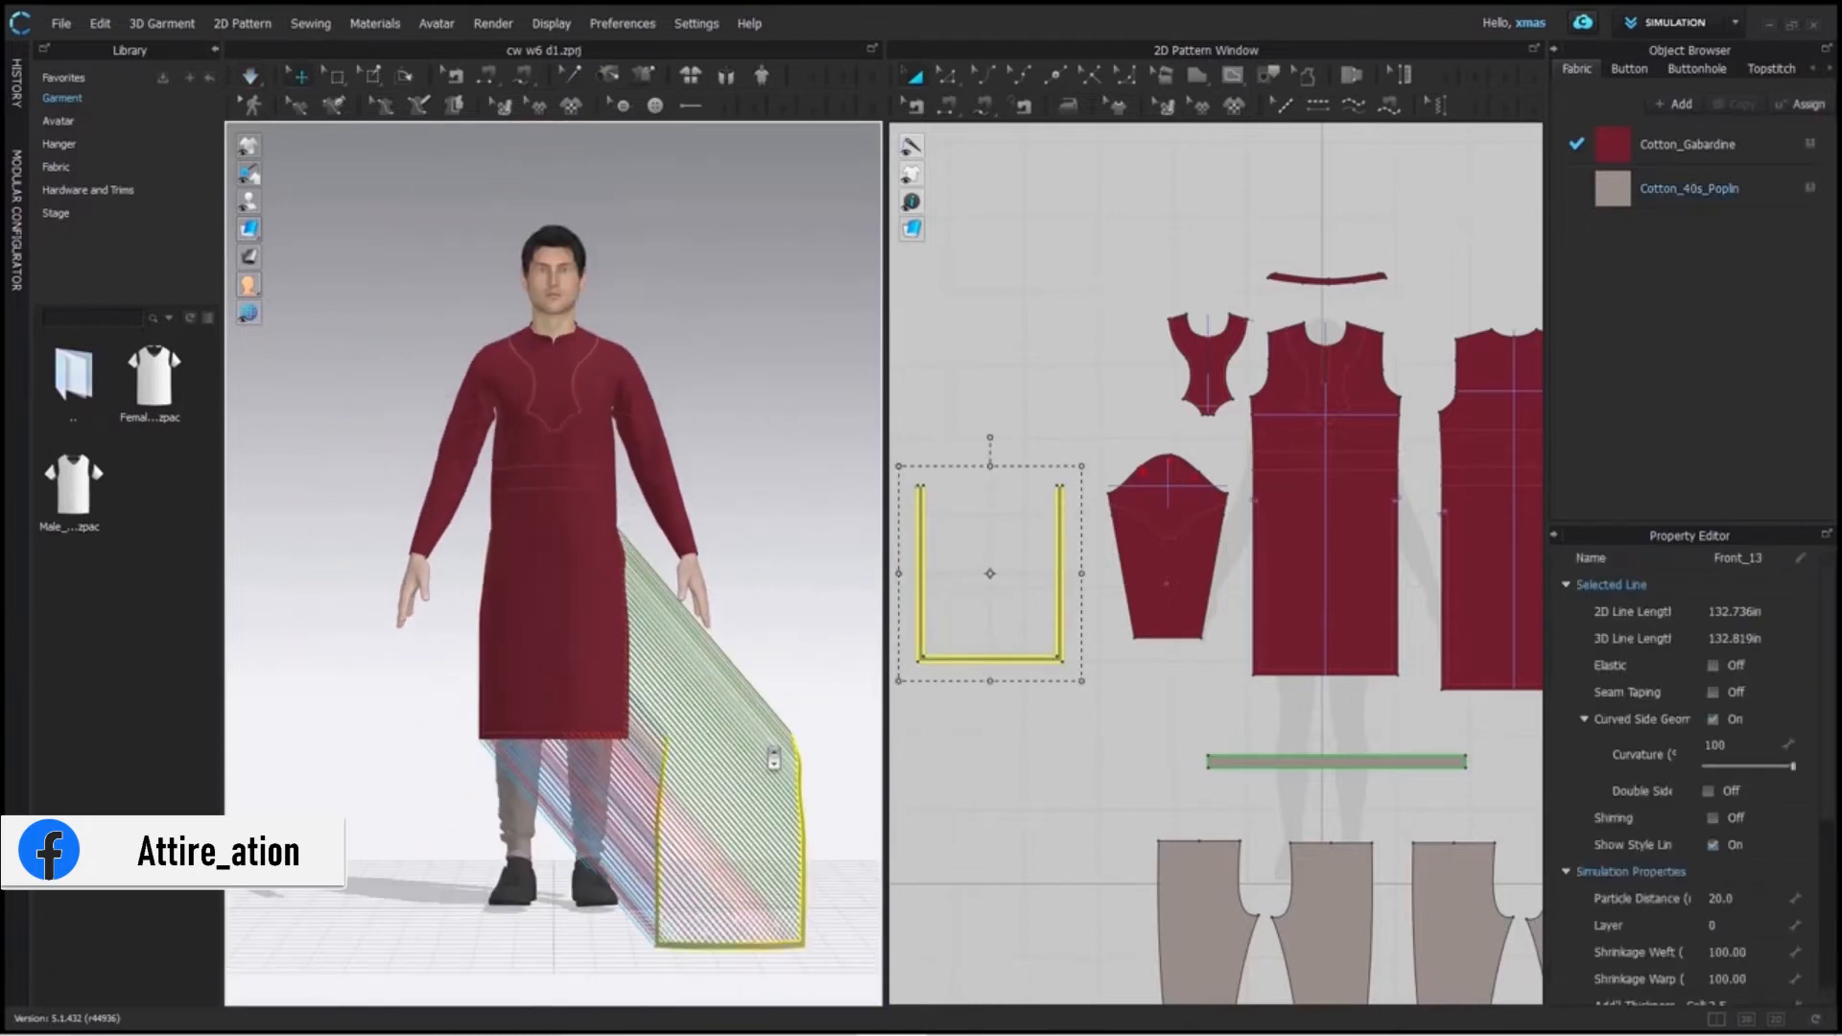
Superimpose the U-shaped border piece under the kurta front.
right_click(802, 825)
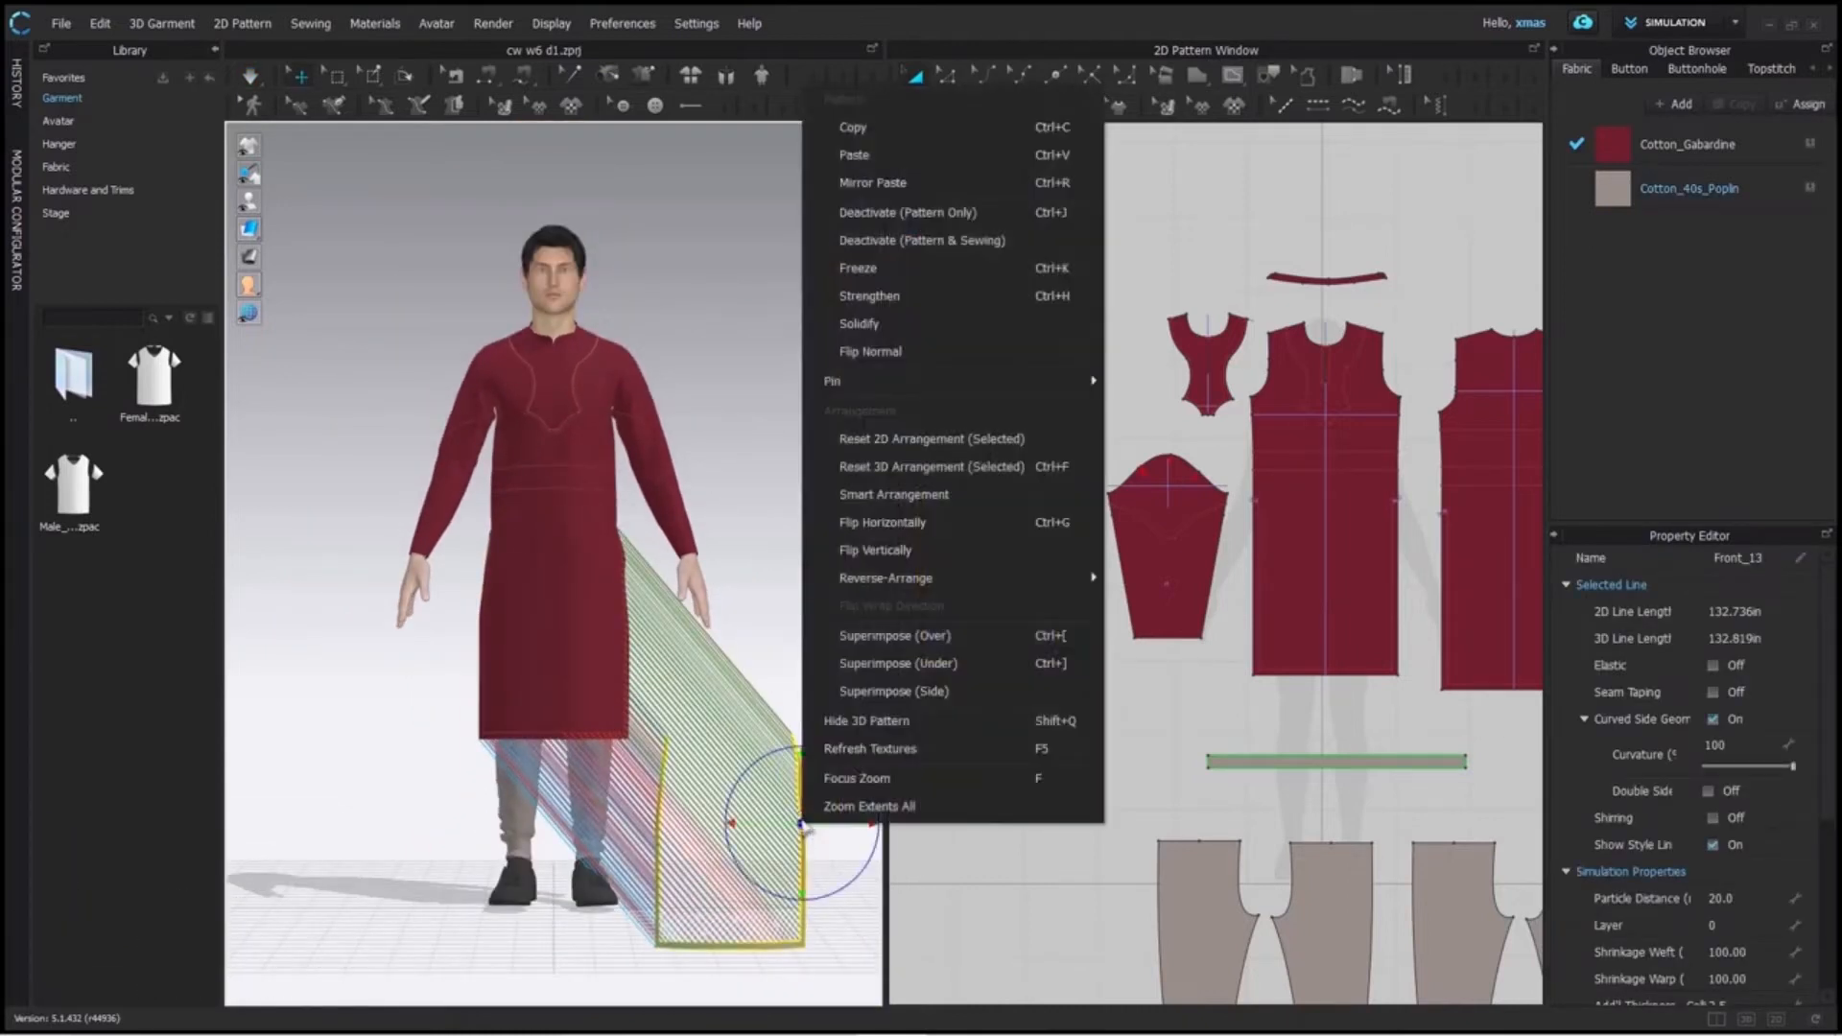
click(927, 663)
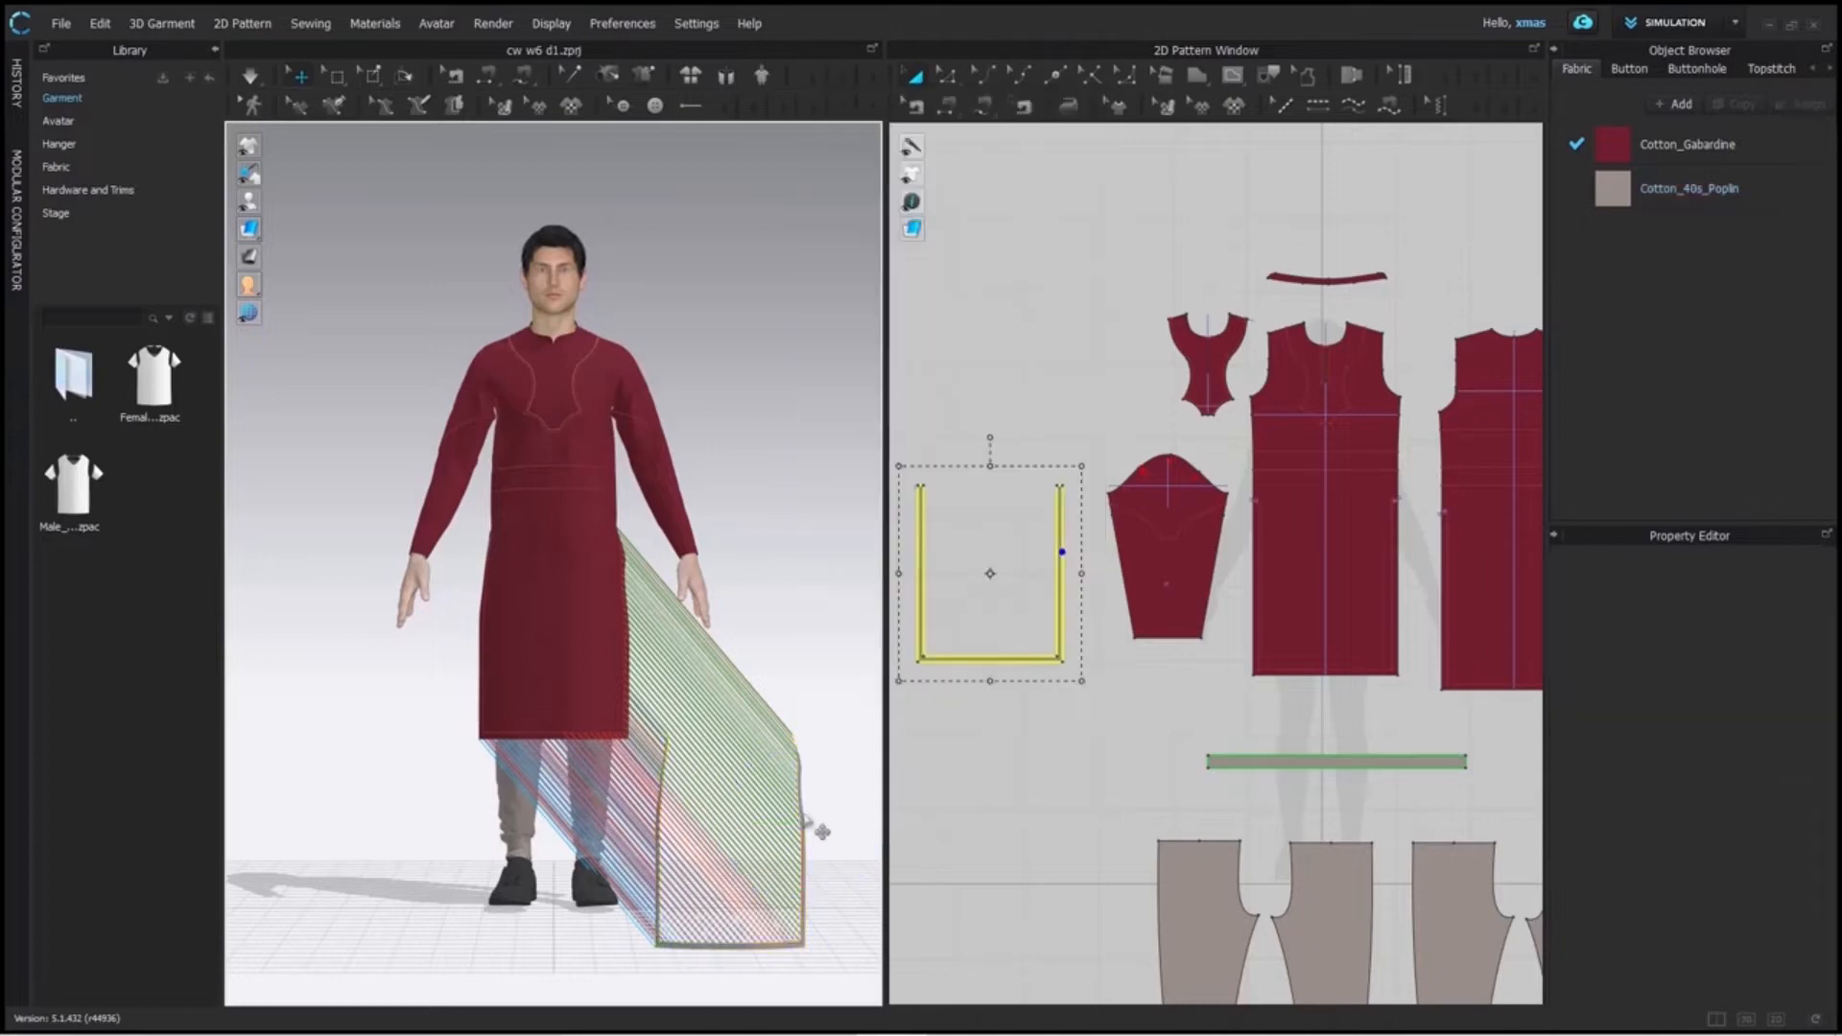
scroll(802, 816, up, 4)
right_drag(742, 826, 508, 782)
scroll(727, 710, up, 2)
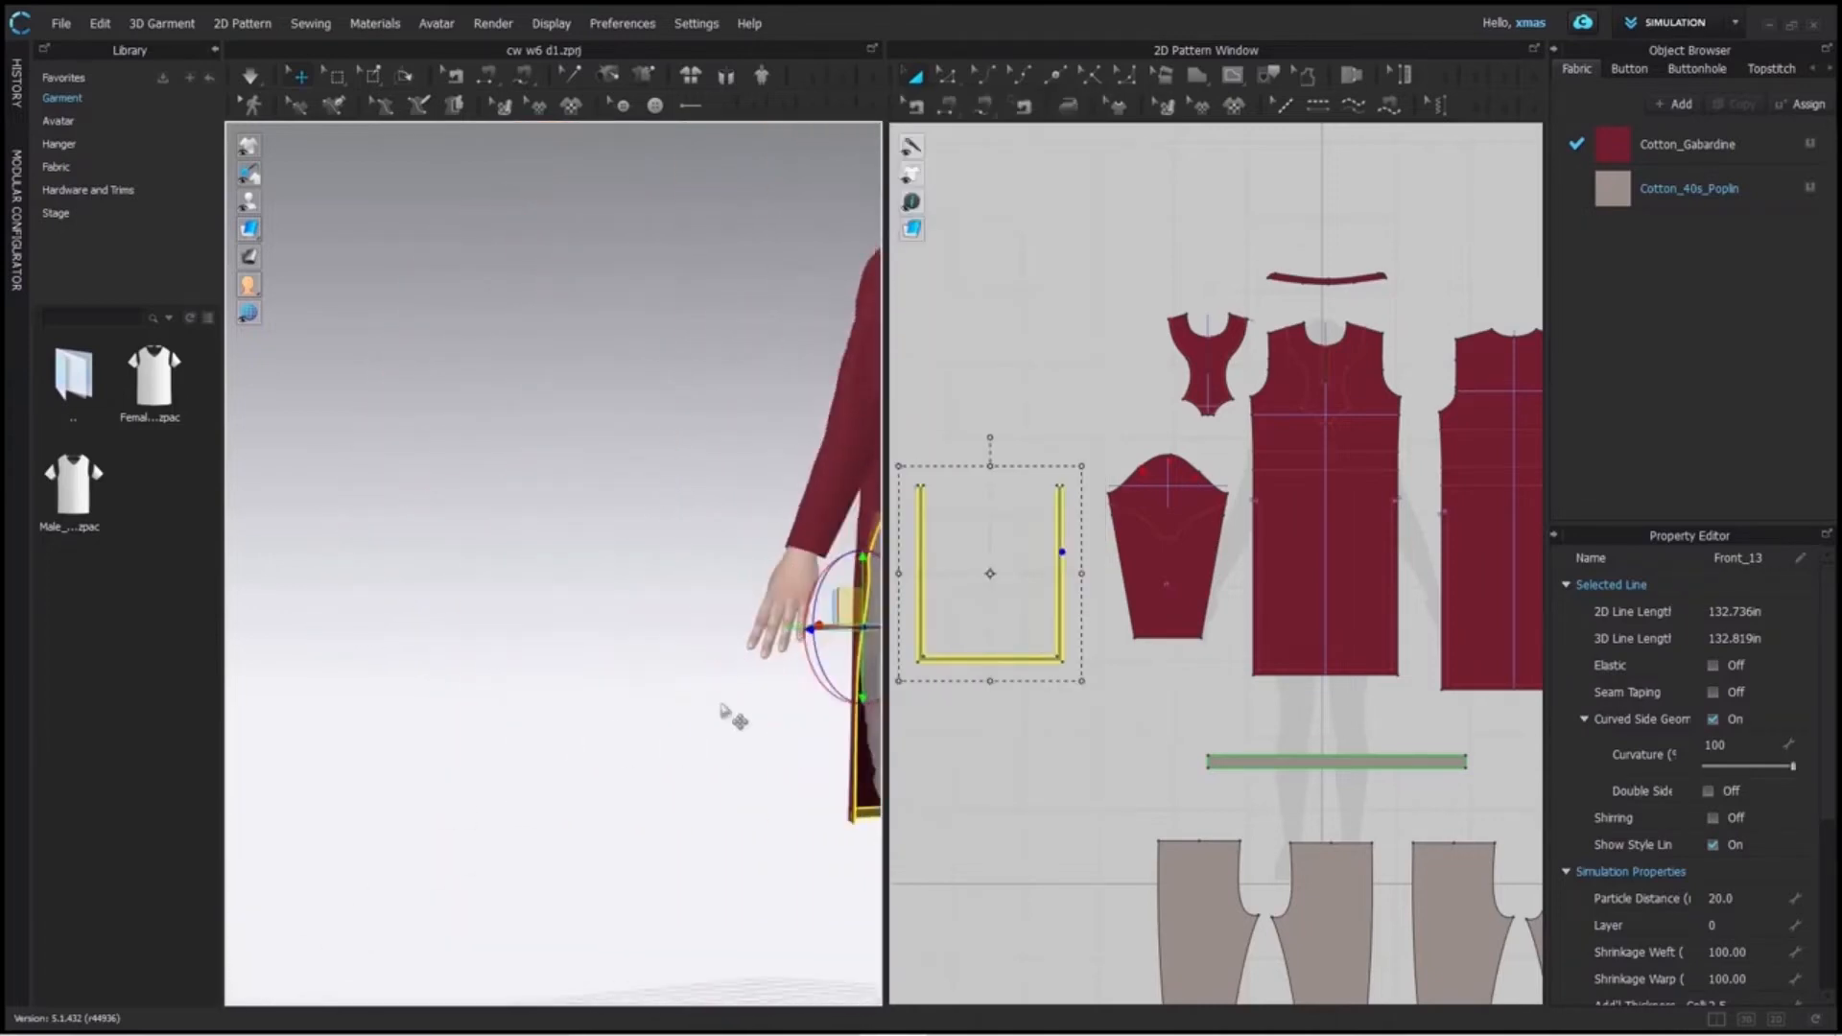
Simulate the garment with the border superimposed beneath the kurta front, and check the drape from the front and back.
right_drag(726, 710, 575, 758)
right_click(575, 757)
click(324, 443)
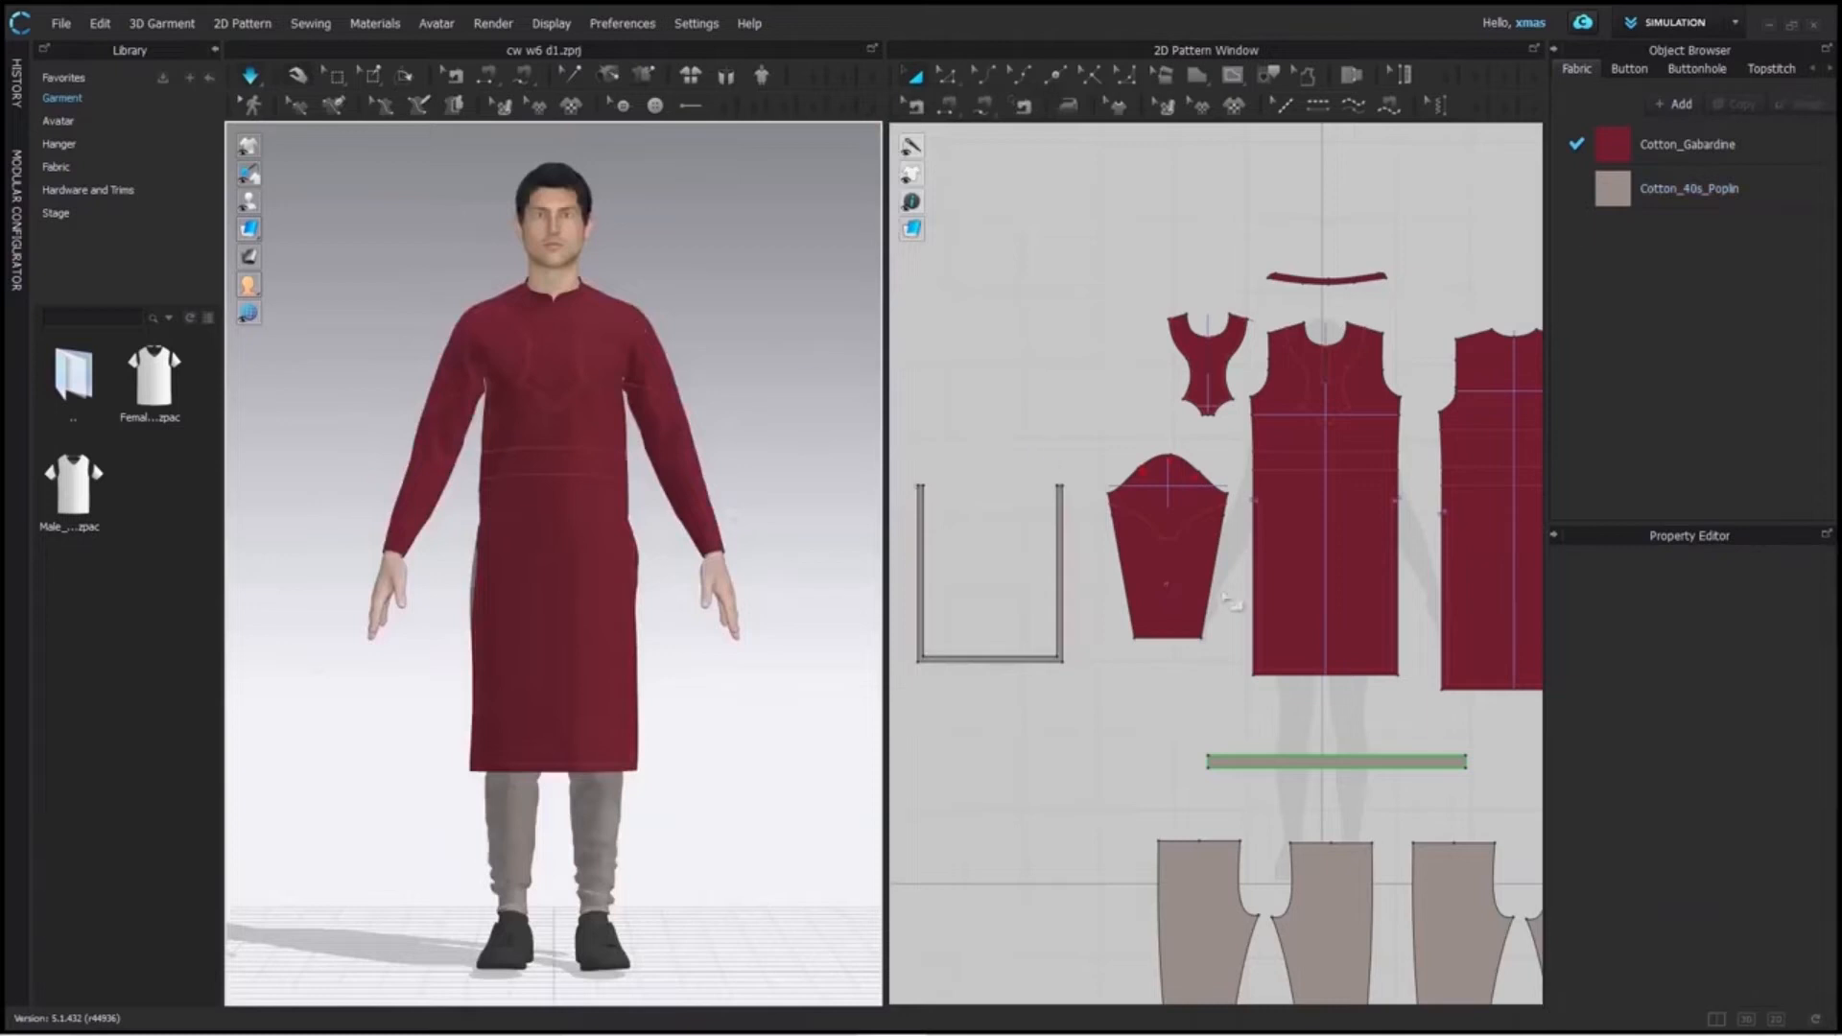
click(1257, 651)
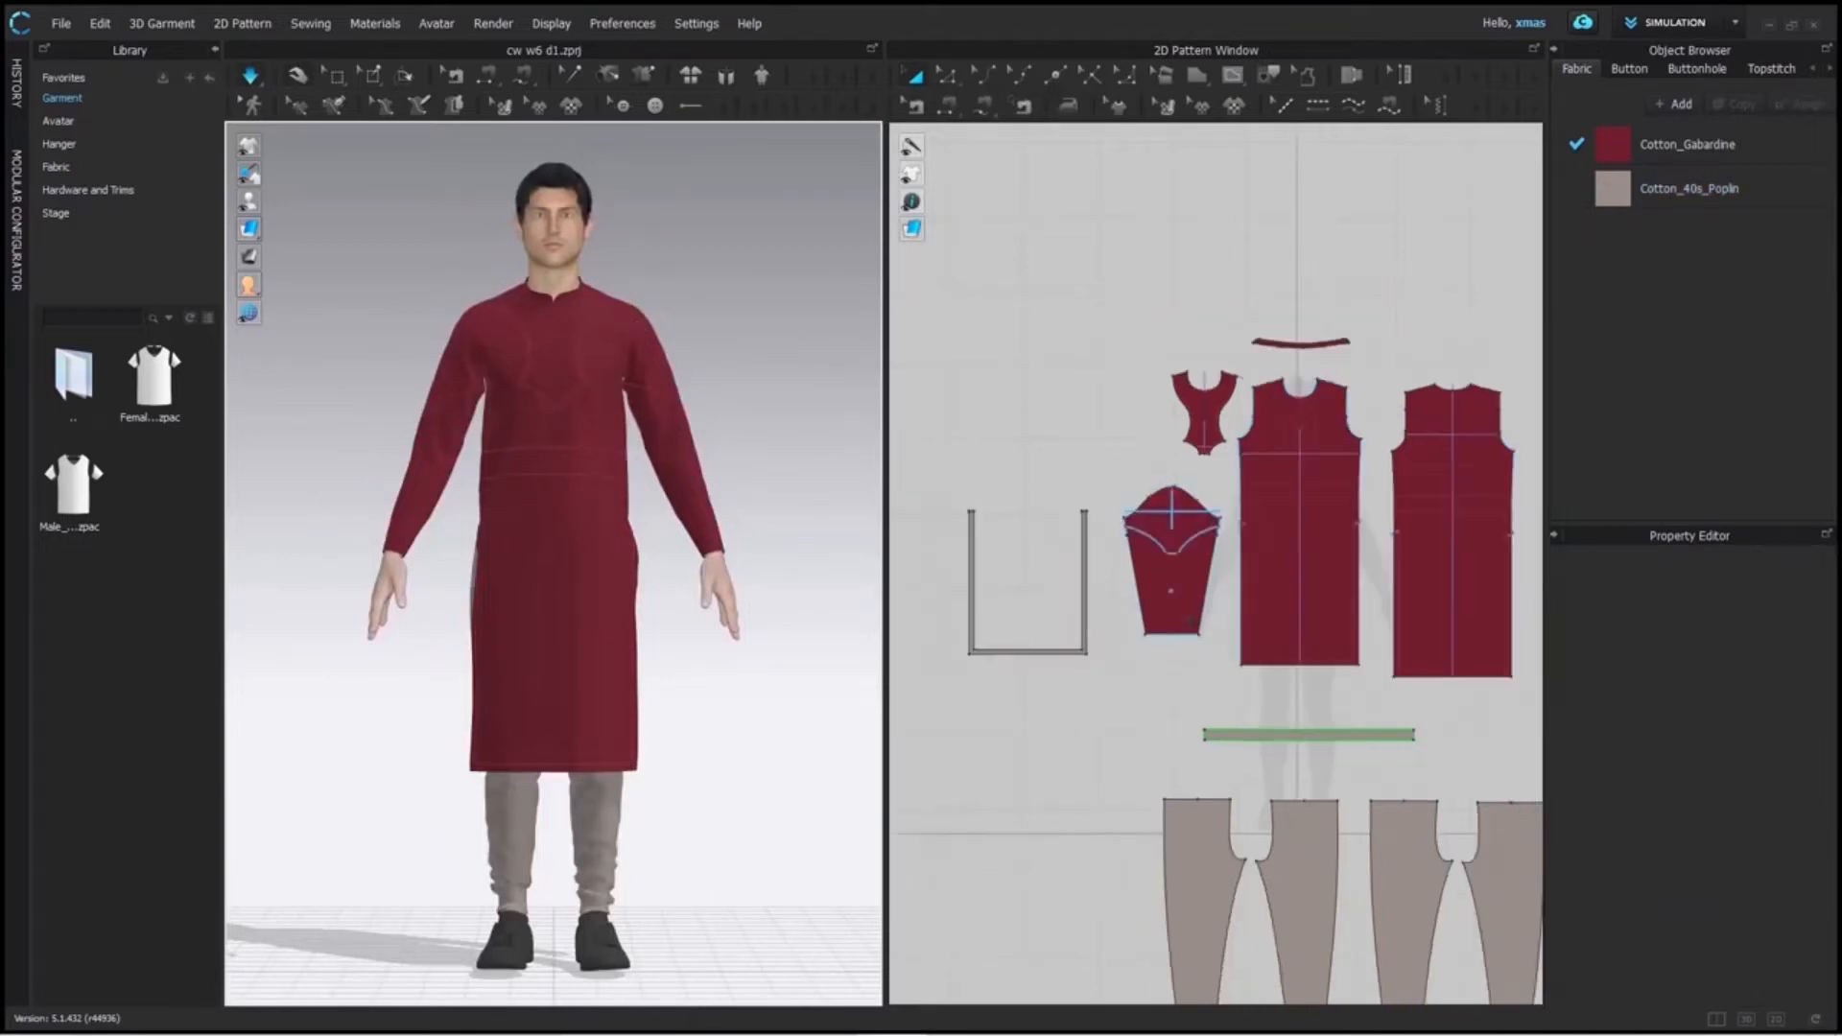
scroll(1177, 625, down, 1)
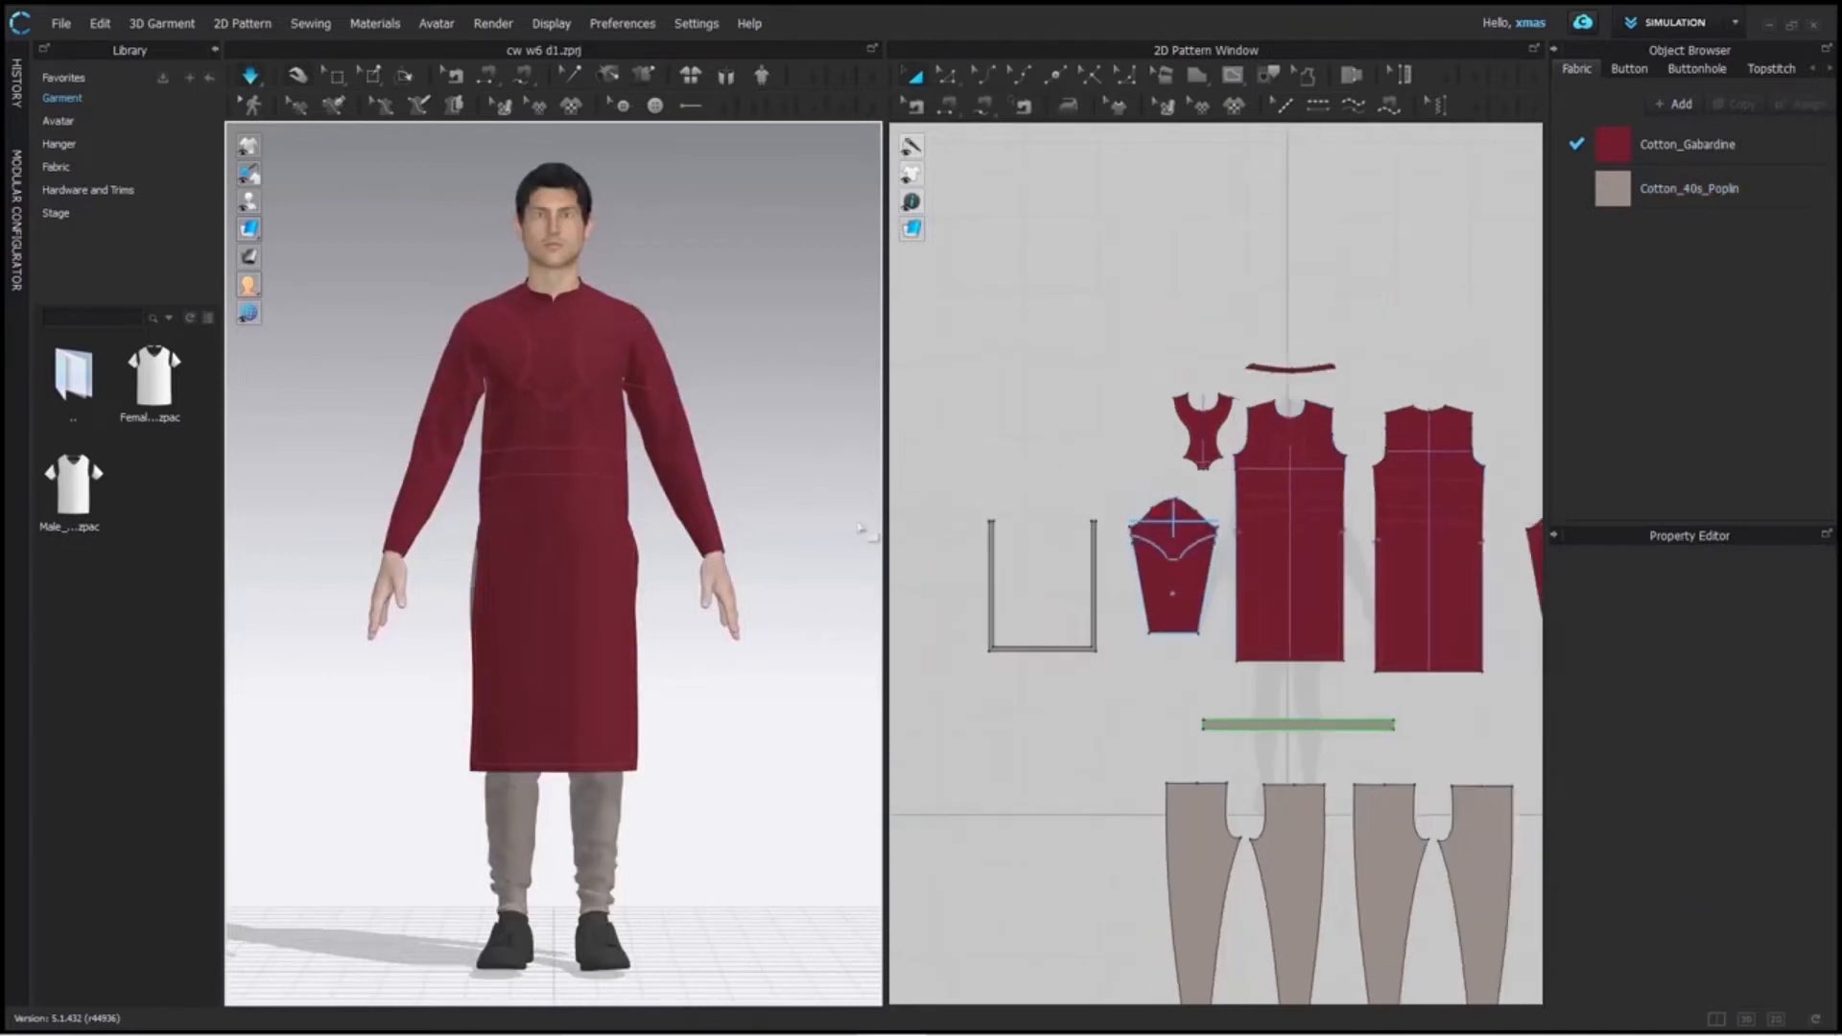
click(791, 490)
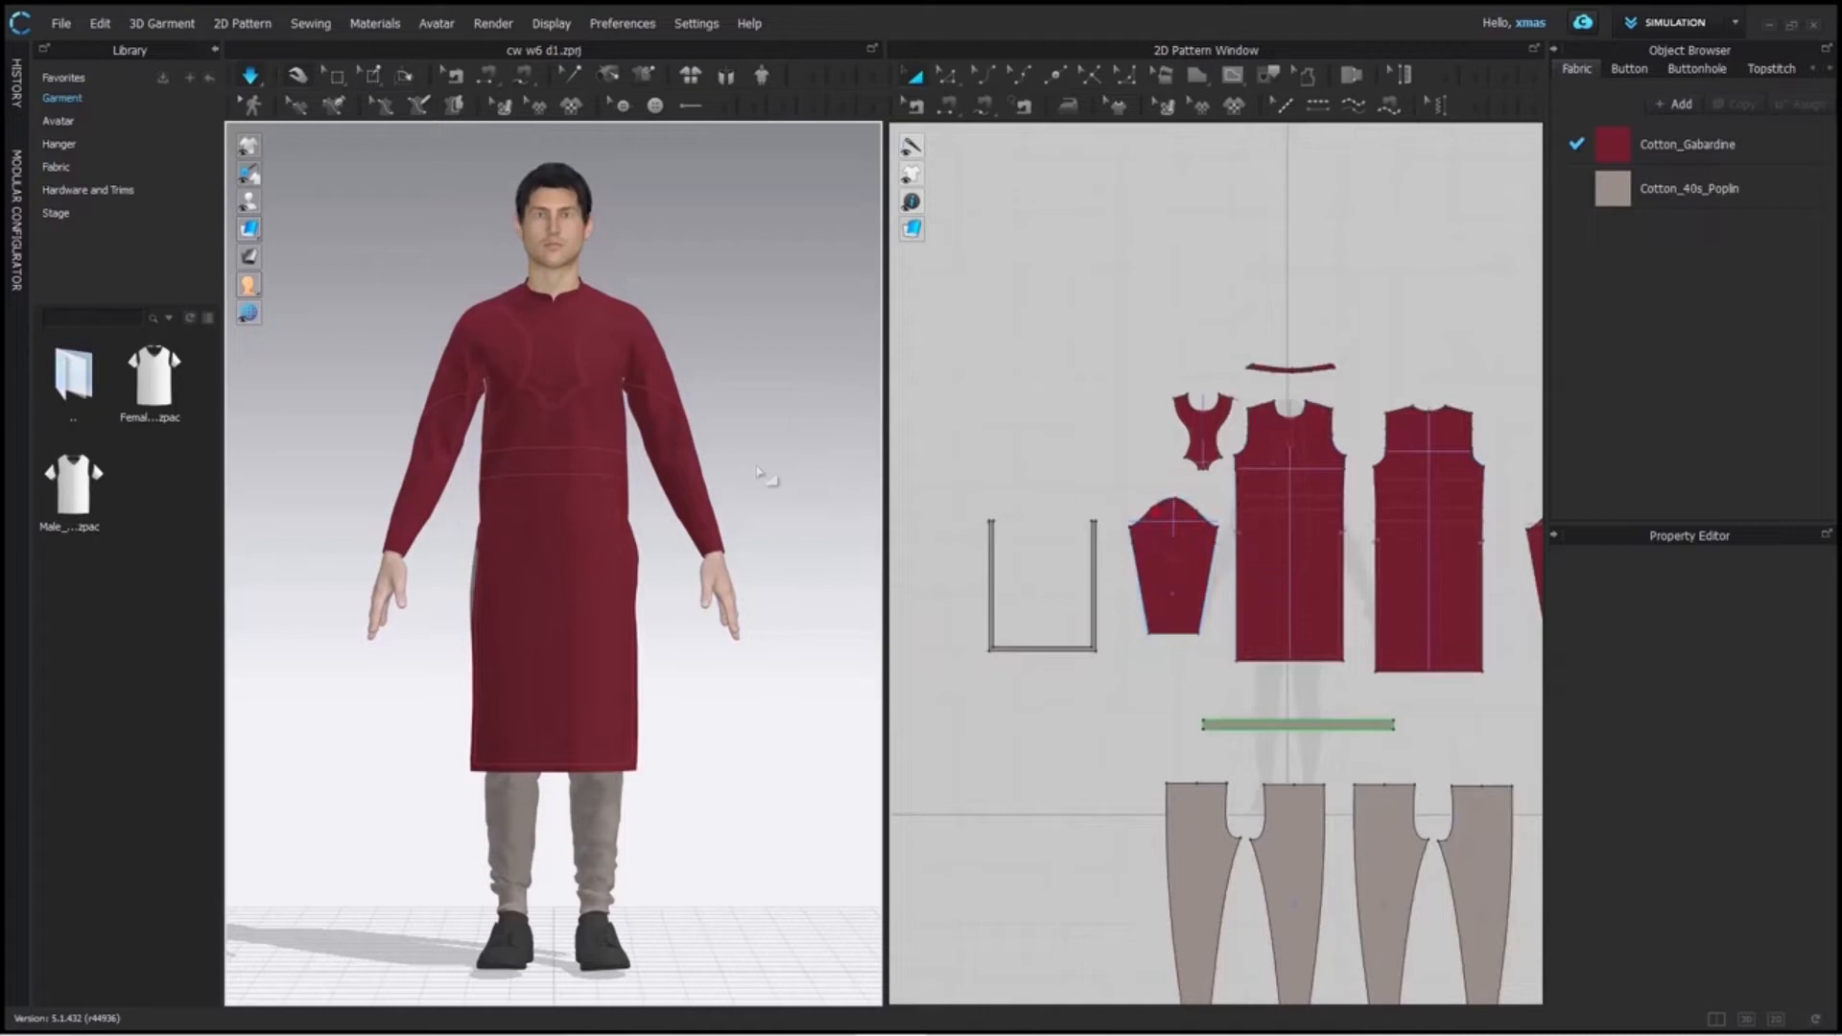
key(8)
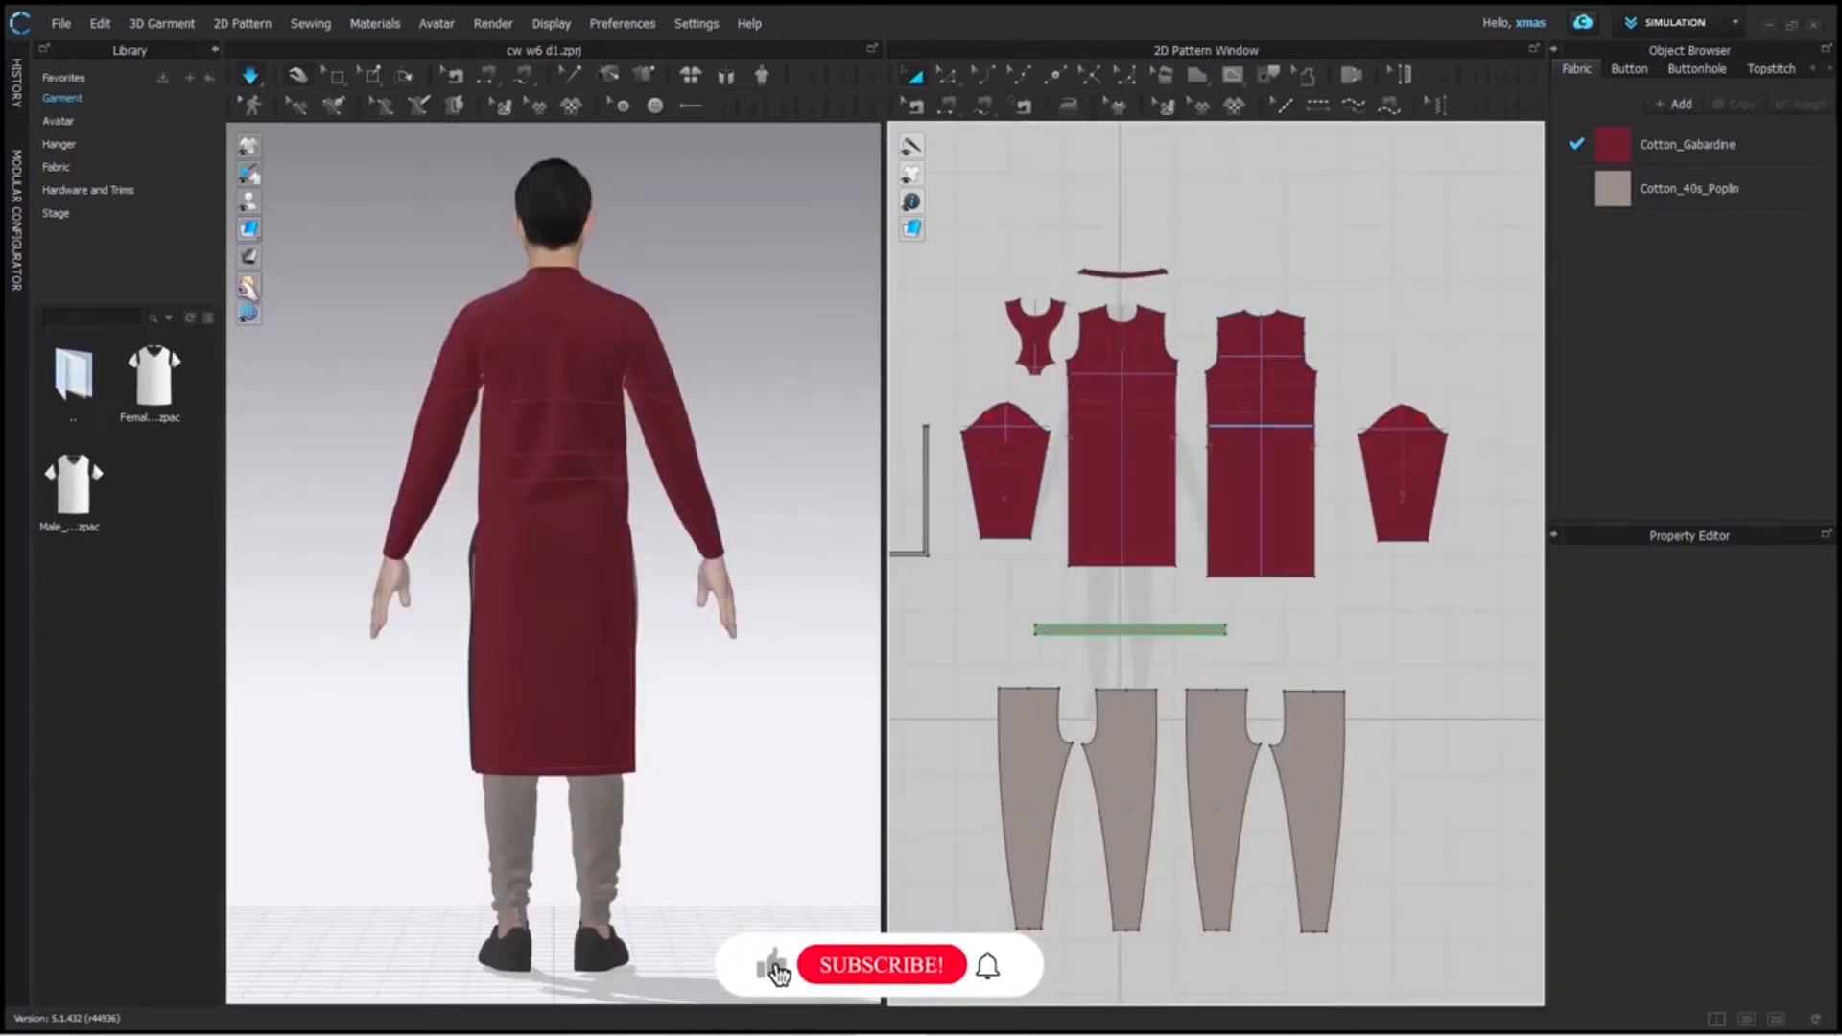
Hide the avatar, the kurta back and the trouser and waistband pieces in 3D to expose the inside of the kurta front.
click(277, 200)
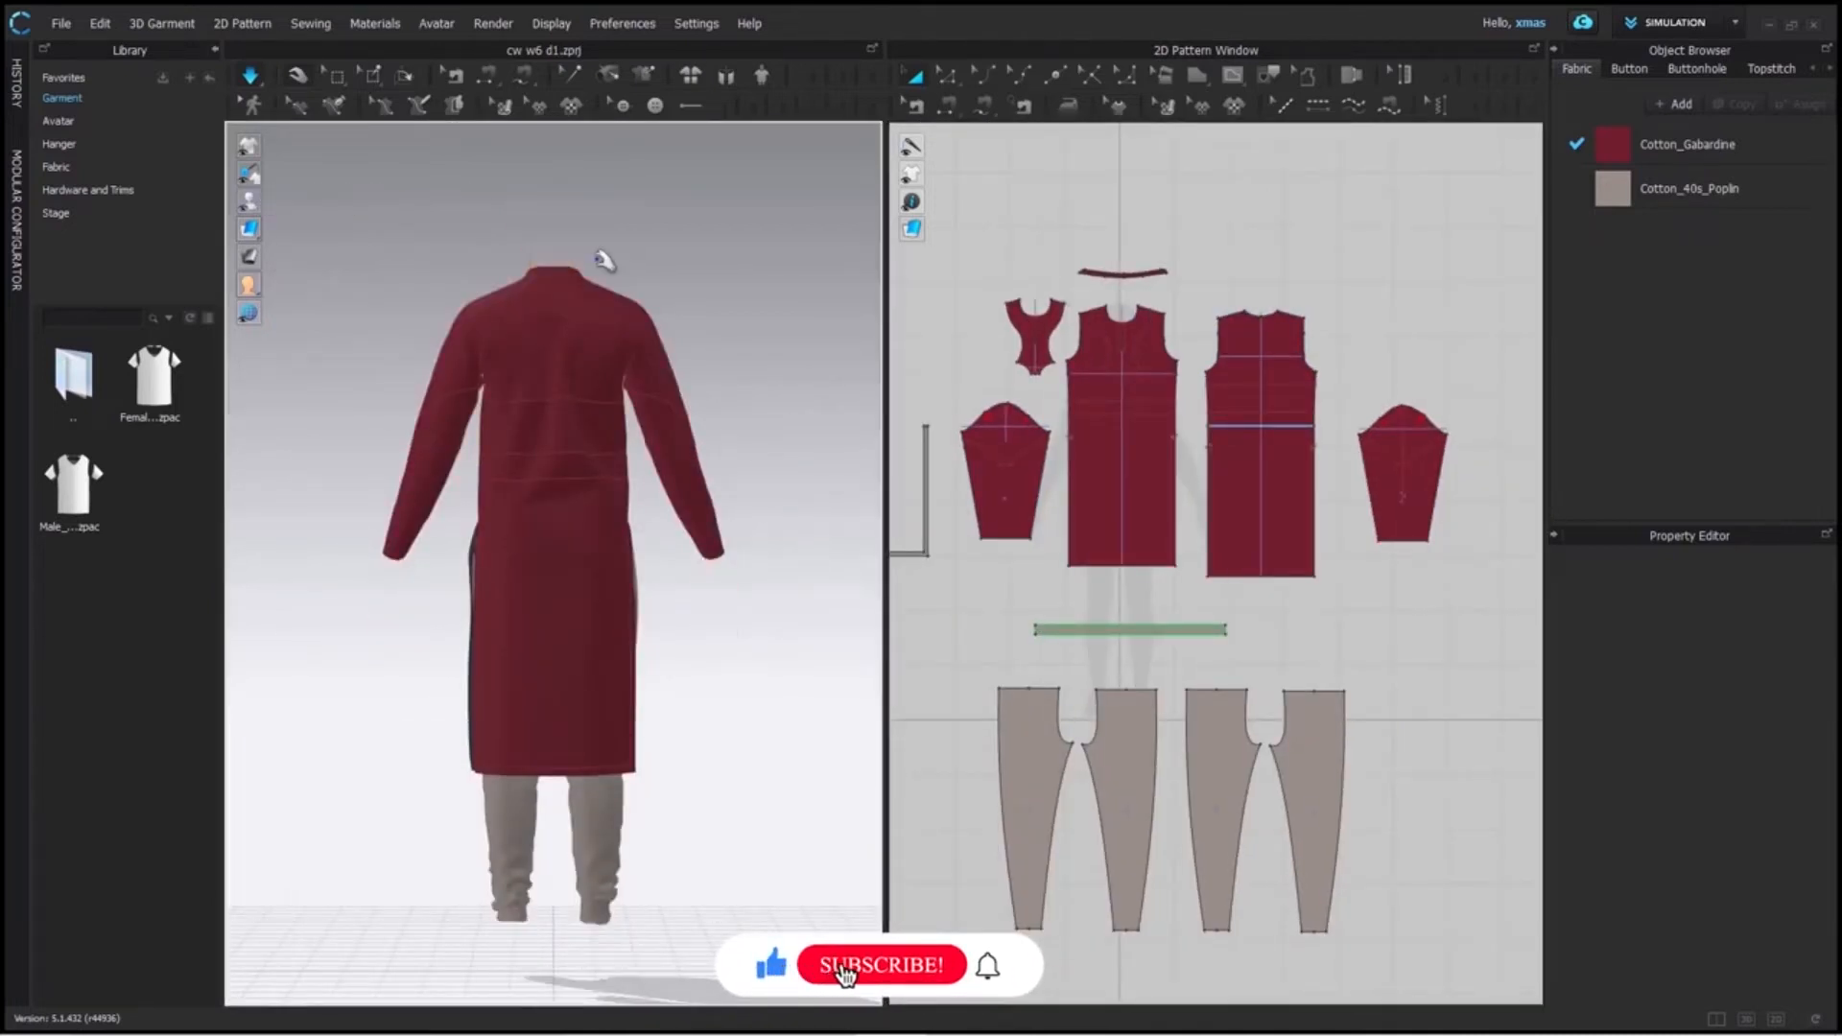
right_click(1249, 509)
click(1324, 870)
drag(1387, 962, 973, 610)
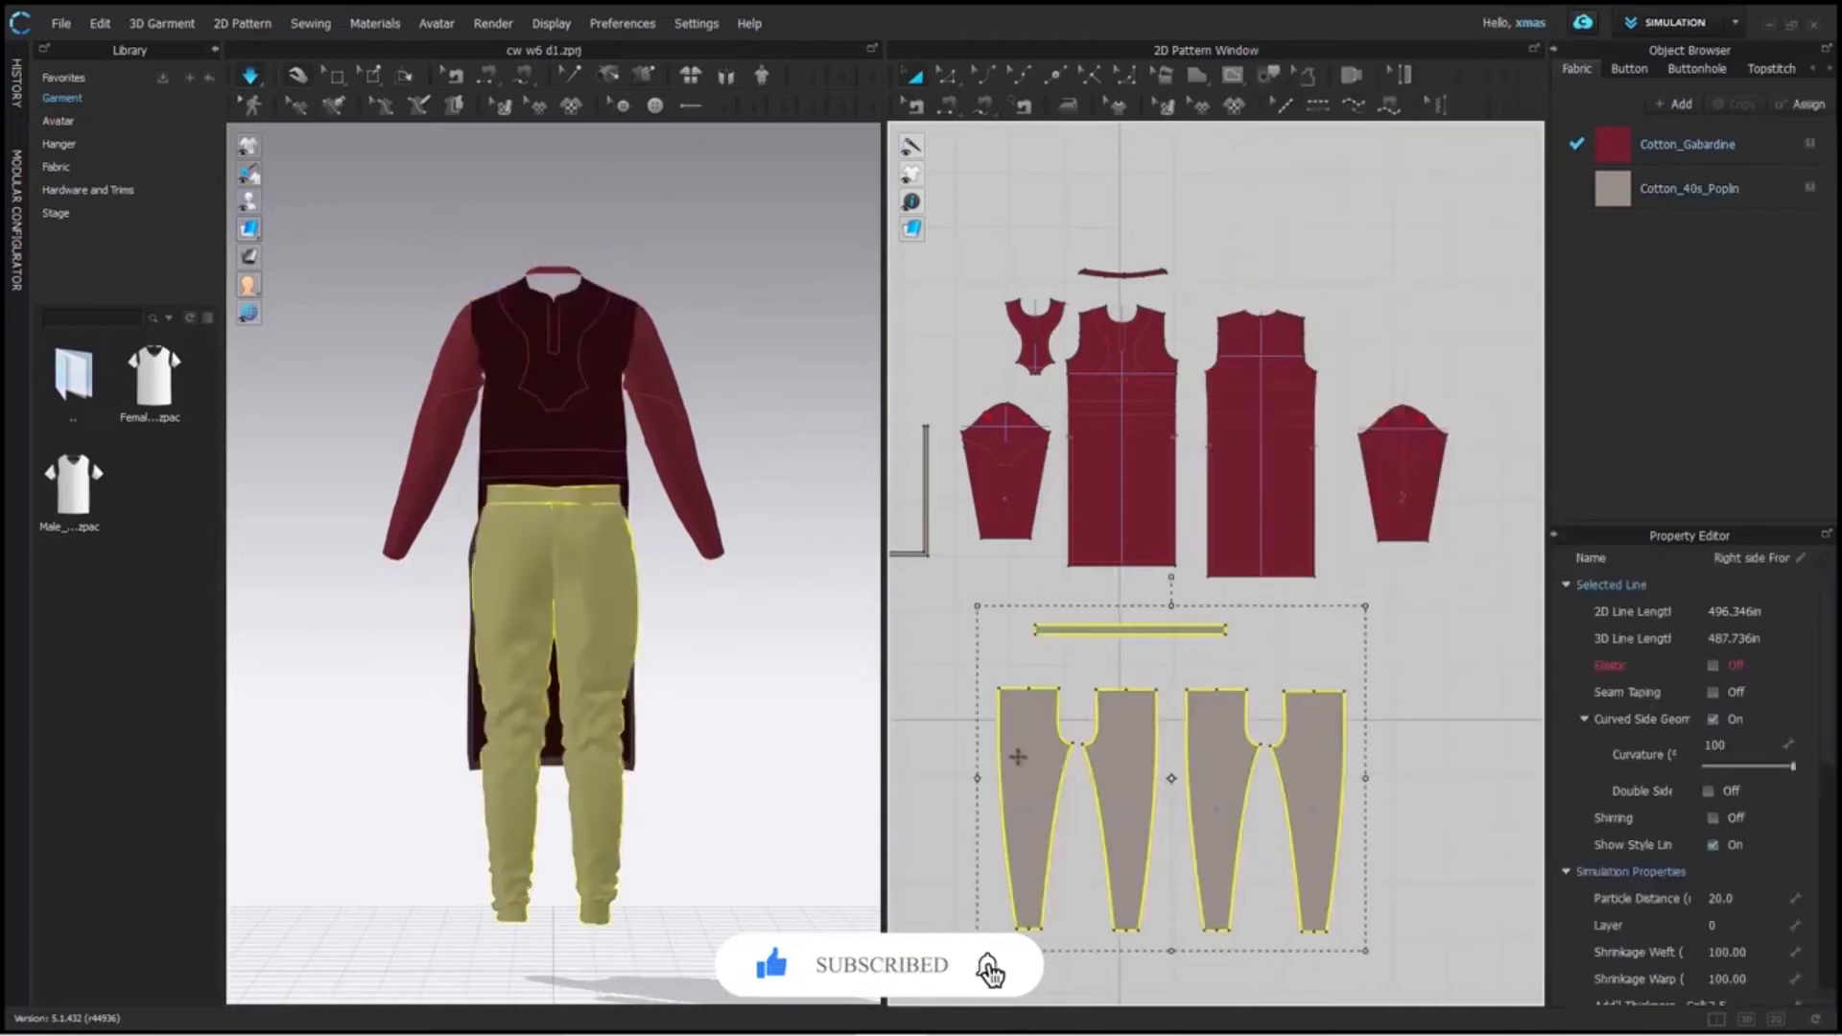
right_click(1016, 757)
click(1410, 58)
Examine the superimposed border inside the kurta front's hem and slits, and bring the garment pieces back into view.
click(556, 827)
scroll(715, 812, up, 3)
scroll(715, 812, up, 3)
right_drag(560, 921, 671, 841)
scroll(672, 840, down, 4)
right_click(807, 756)
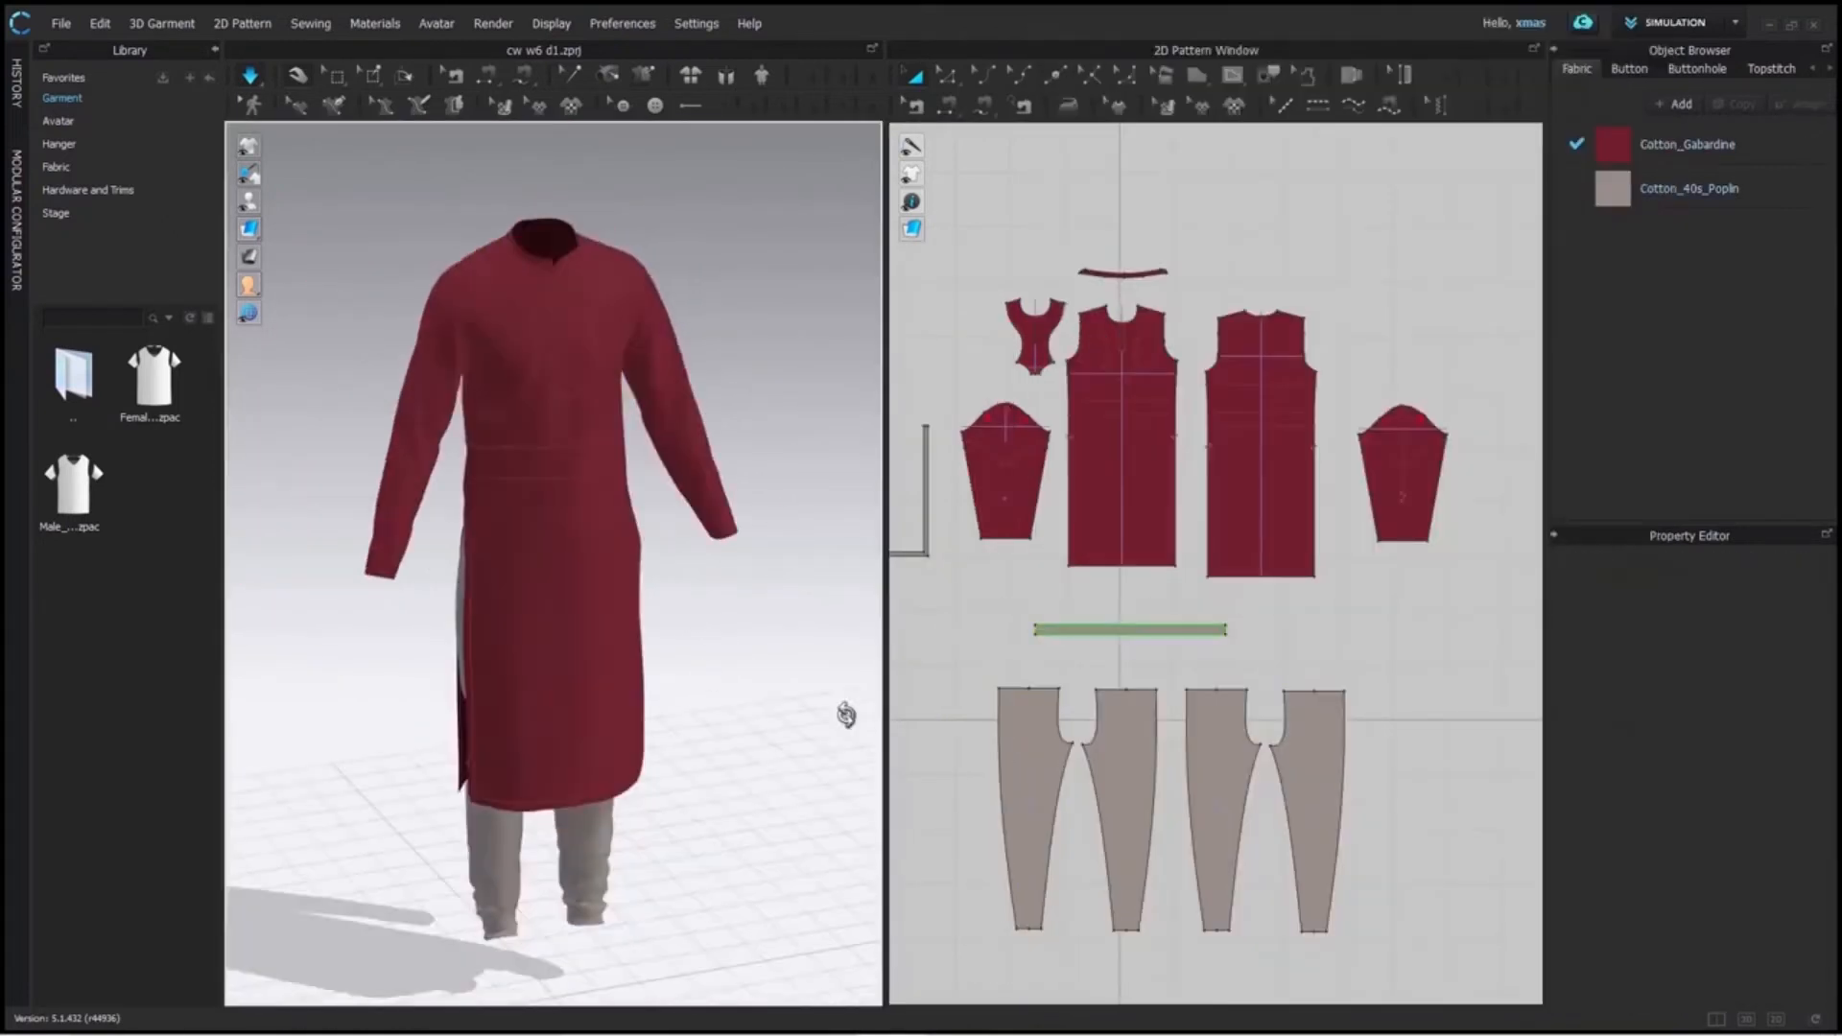
With the avatar shown again, unsew the stand collar from the neckline and reset its arrangement so it lies flat above the head.
key(2)
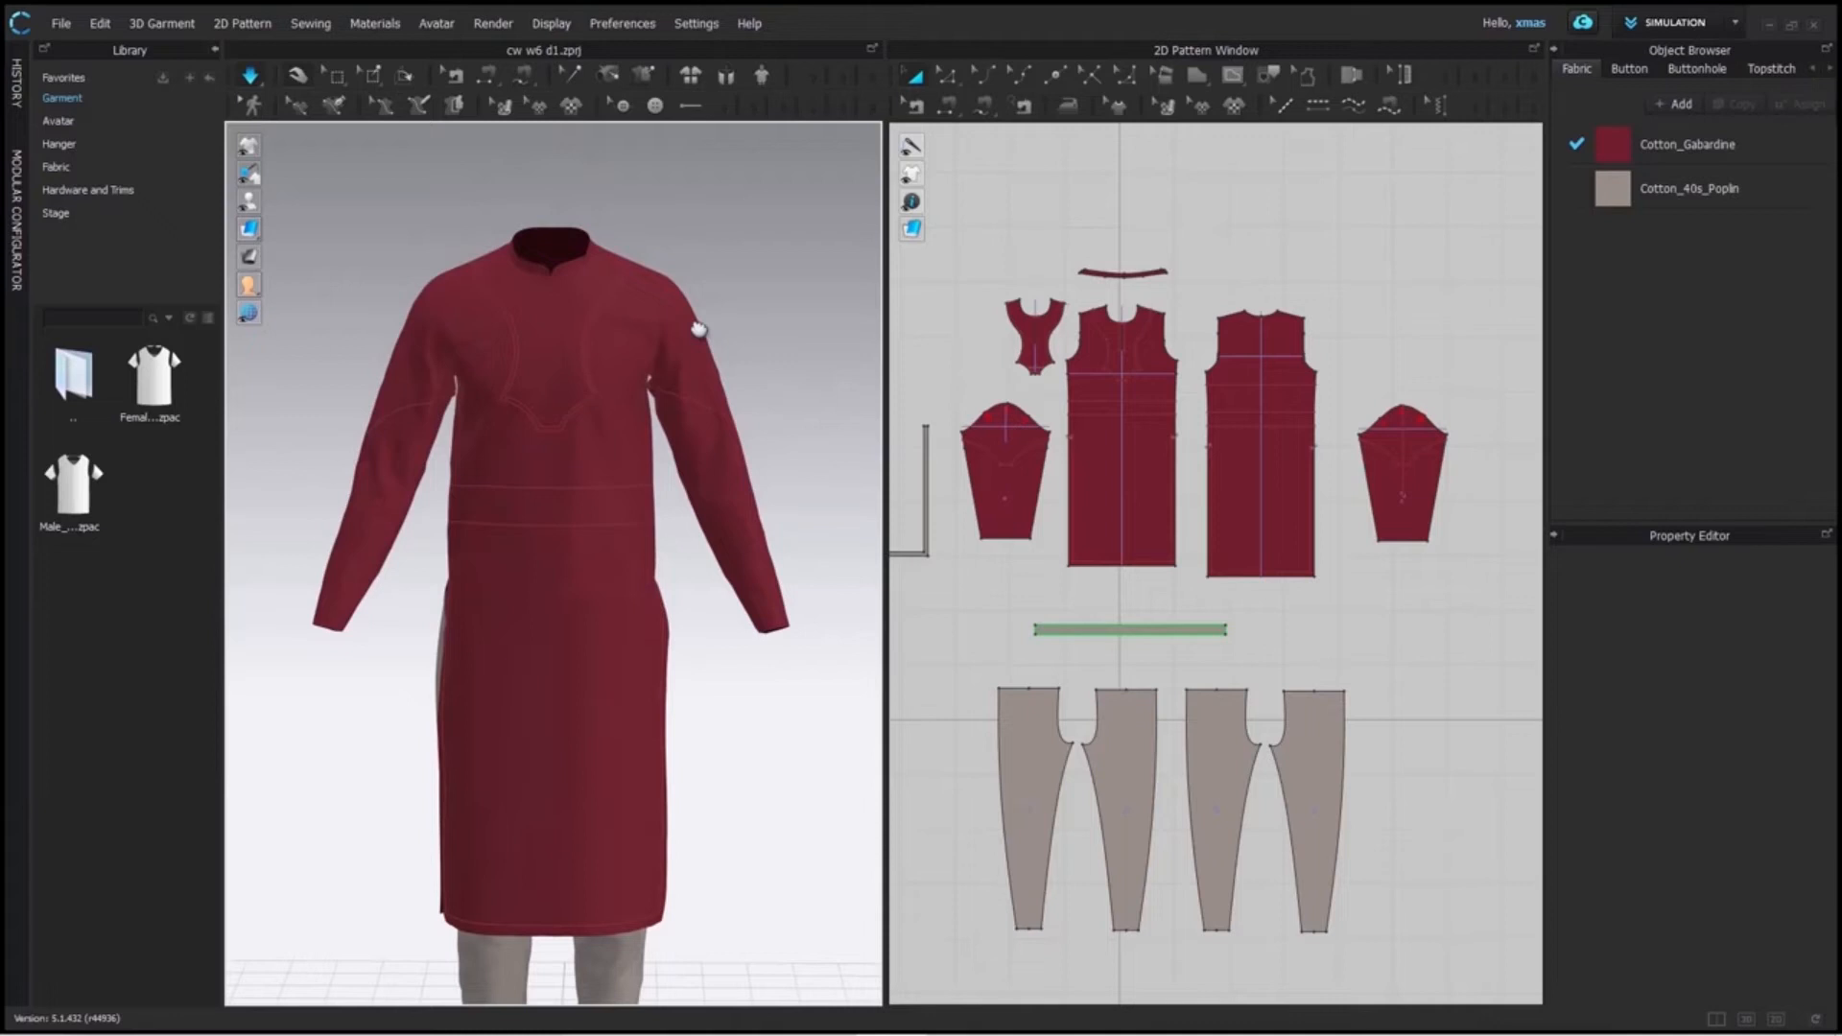
scroll(699, 327, down, 1)
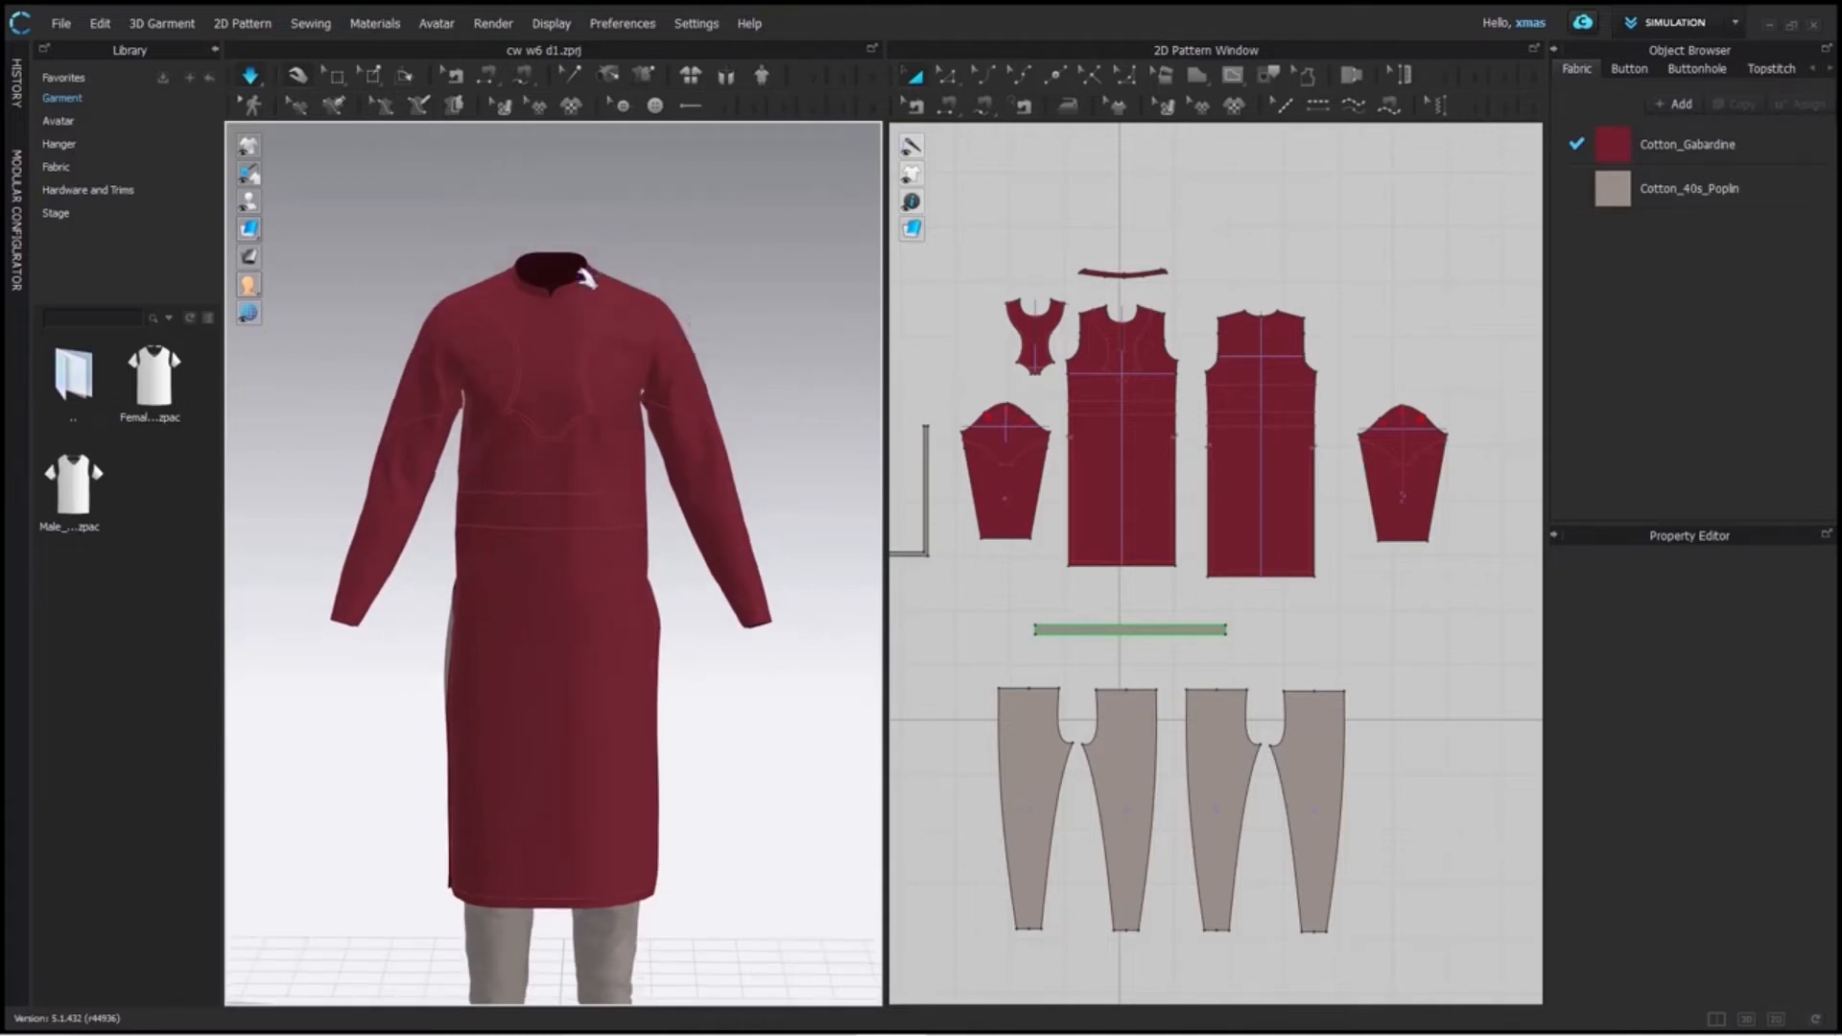
click(585, 279)
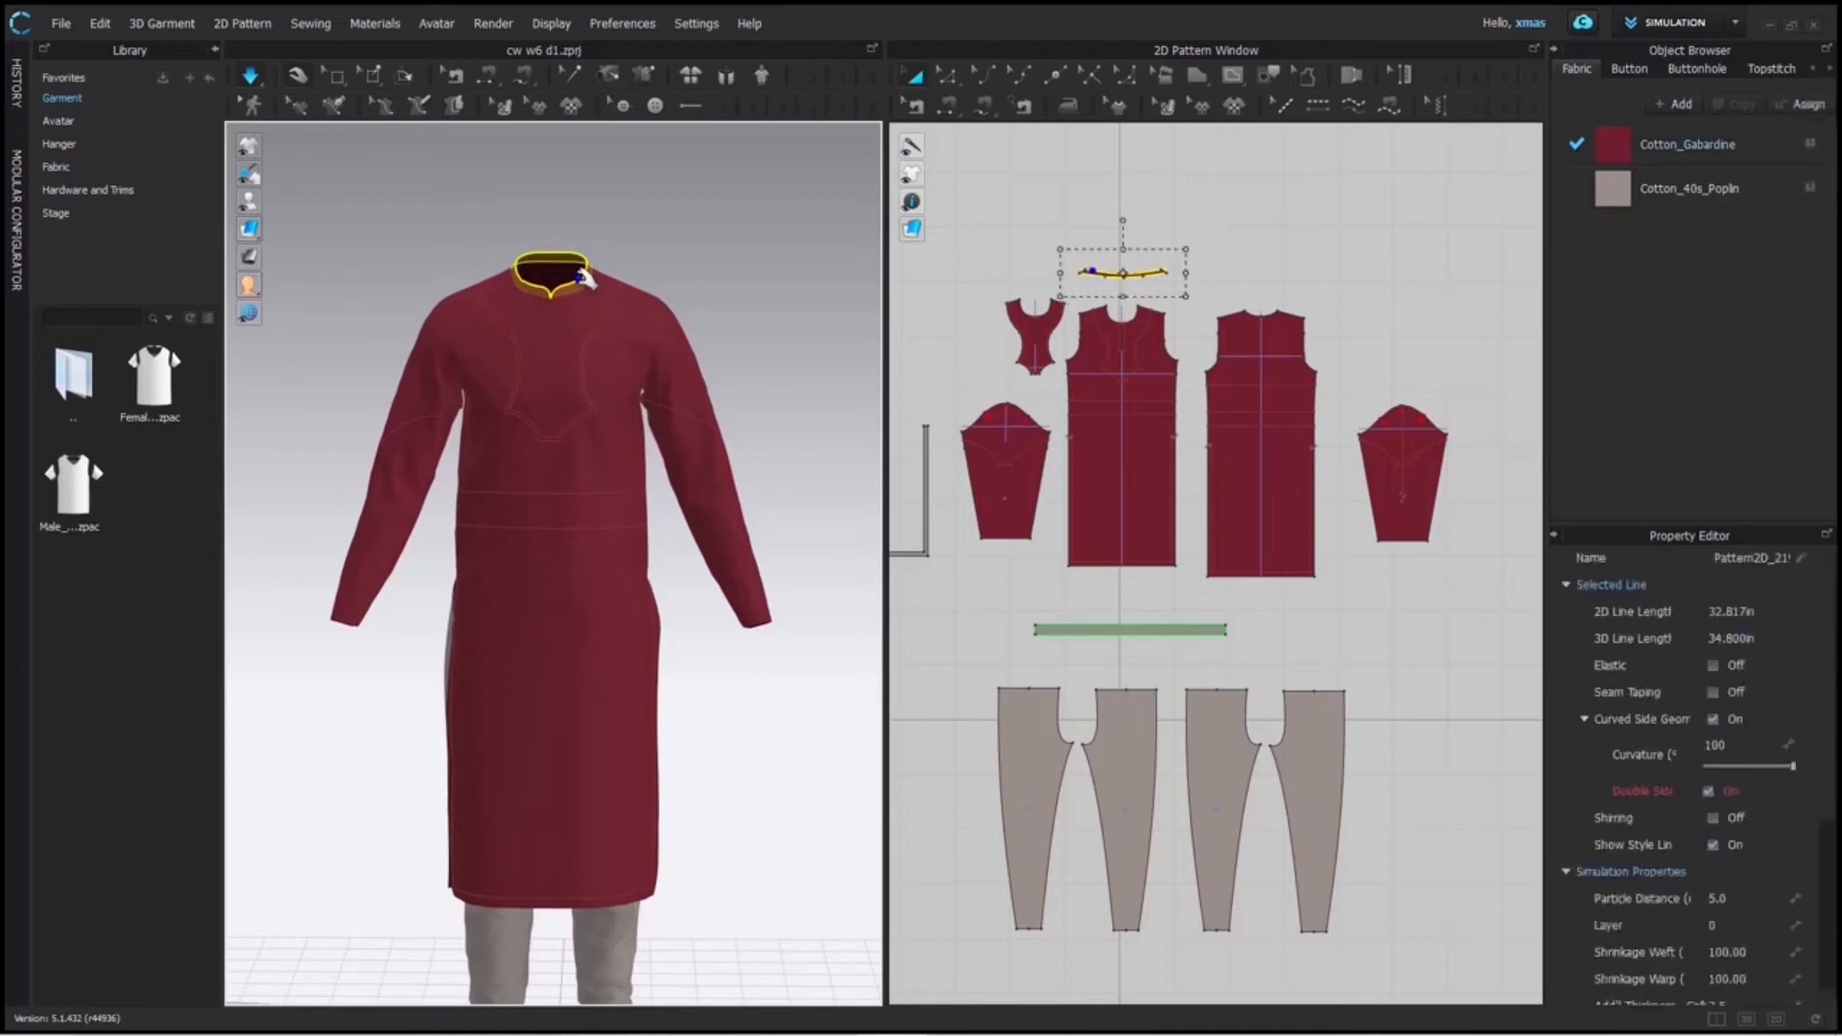
key(shift+a)
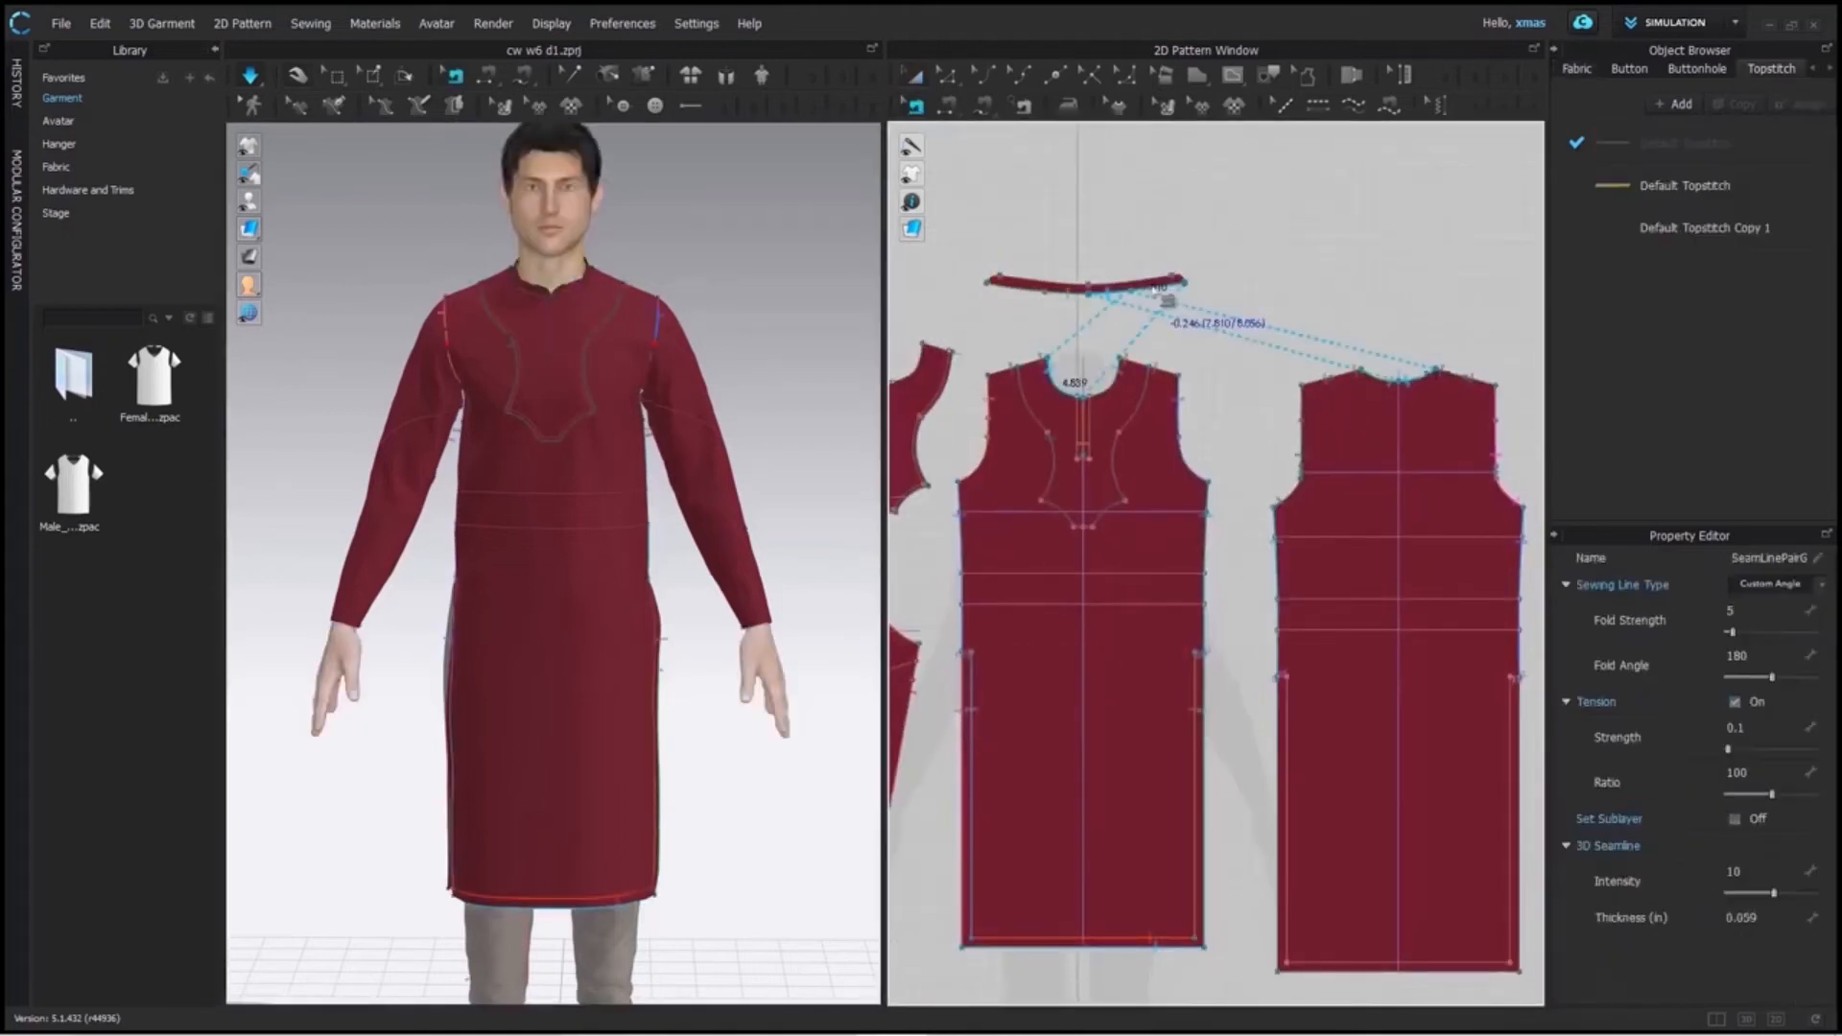
click(1031, 293)
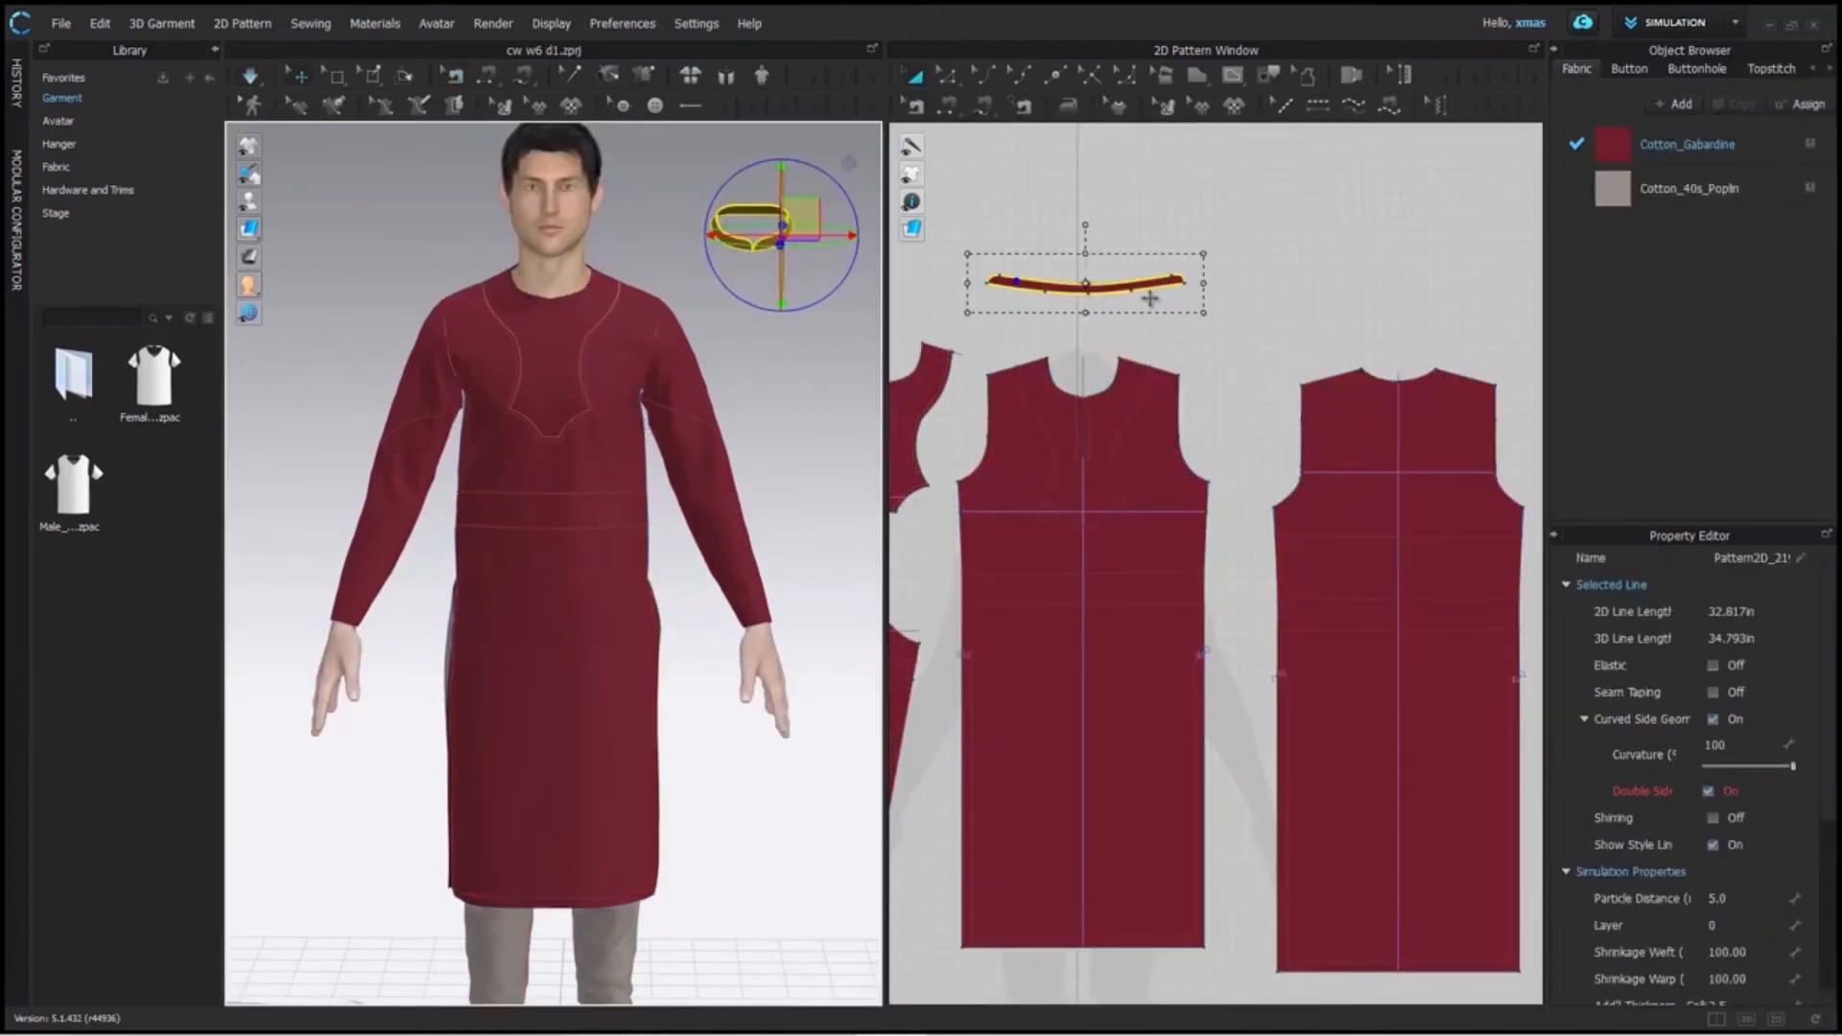
right_click(773, 236)
click(876, 592)
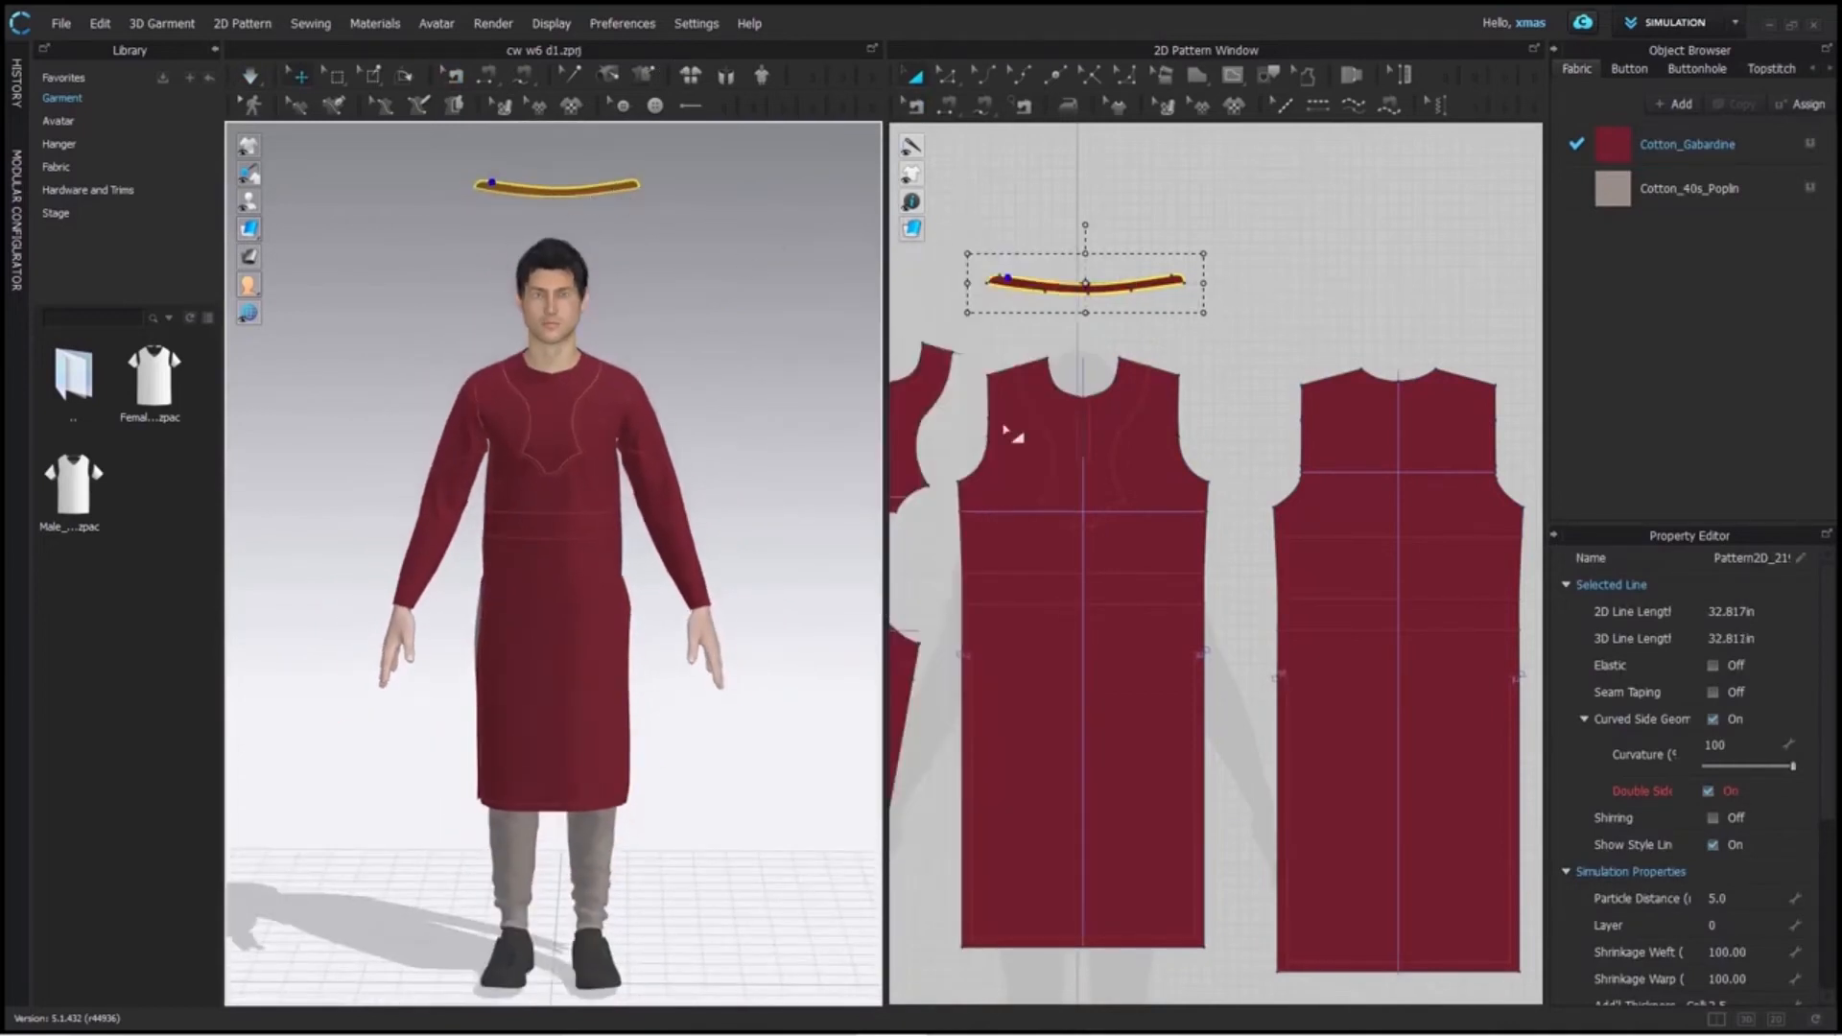
Free-sew the stand collar's full lower edge to the front and back necklines of the kurta.
click(985, 107)
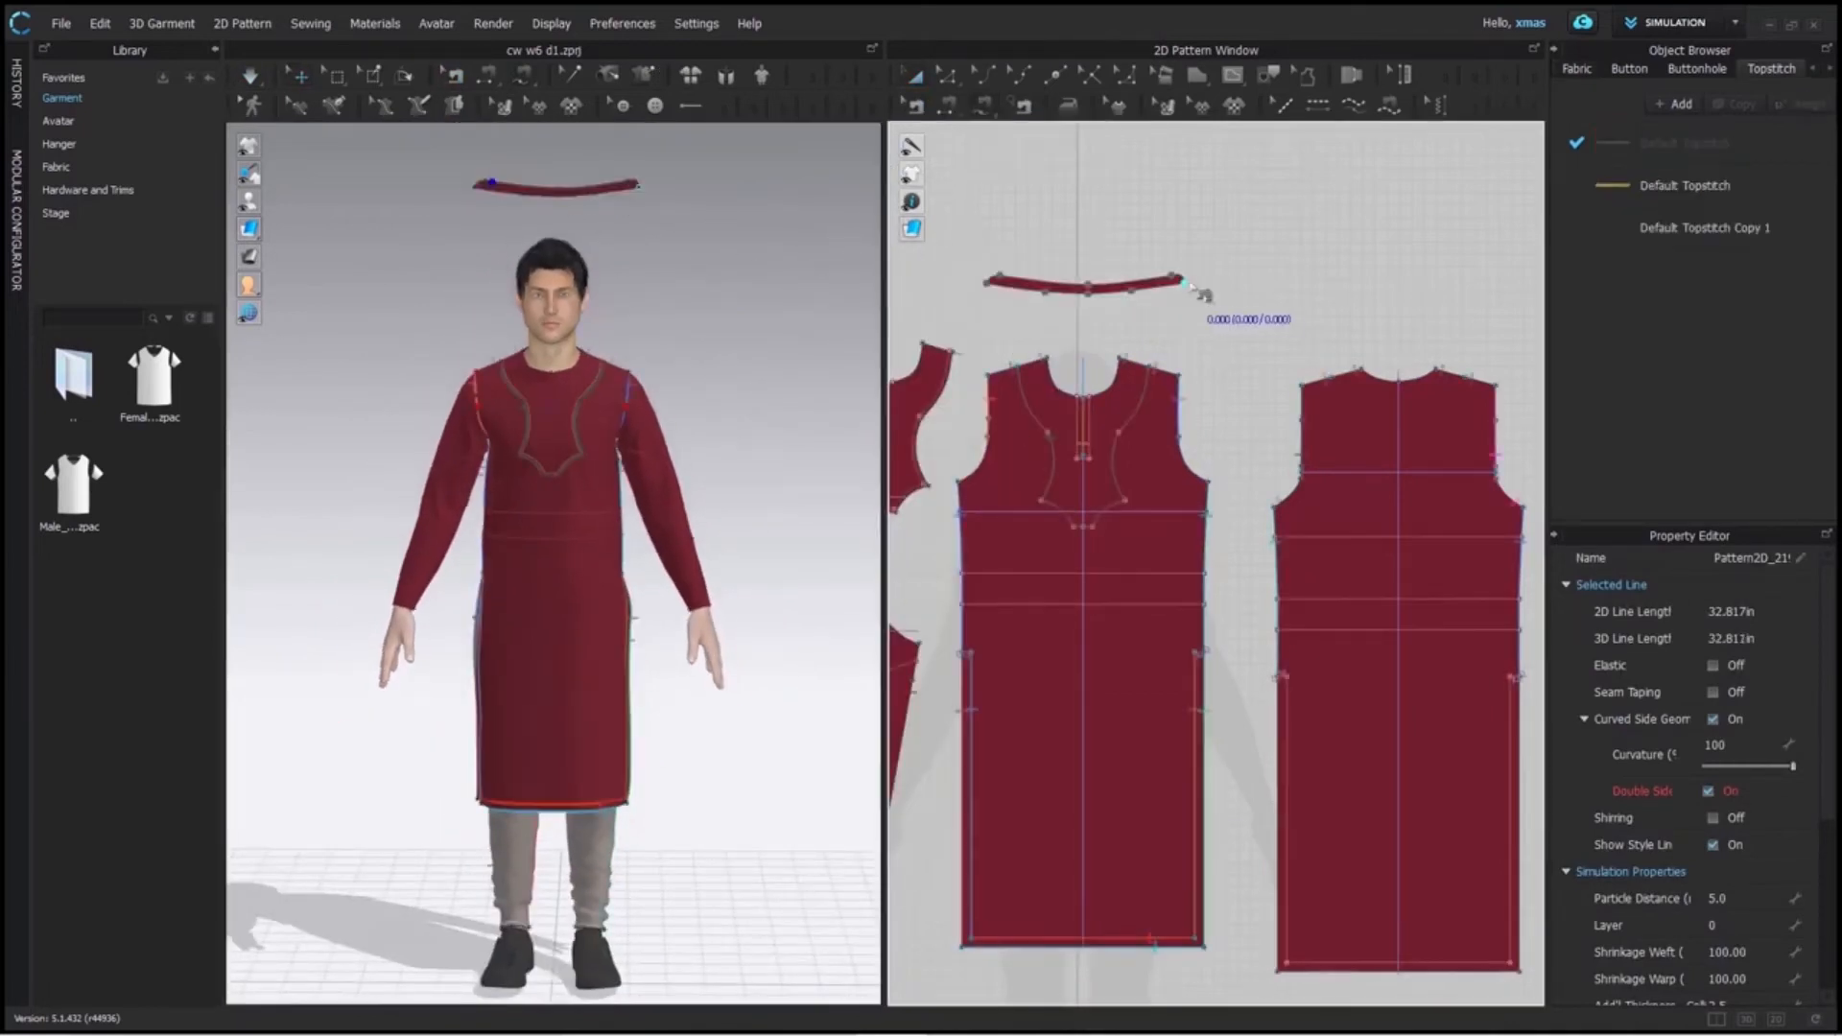
click(1184, 282)
click(990, 283)
scroll(1074, 398, up, 5)
click(1103, 394)
scroll(1008, 285, down, 4)
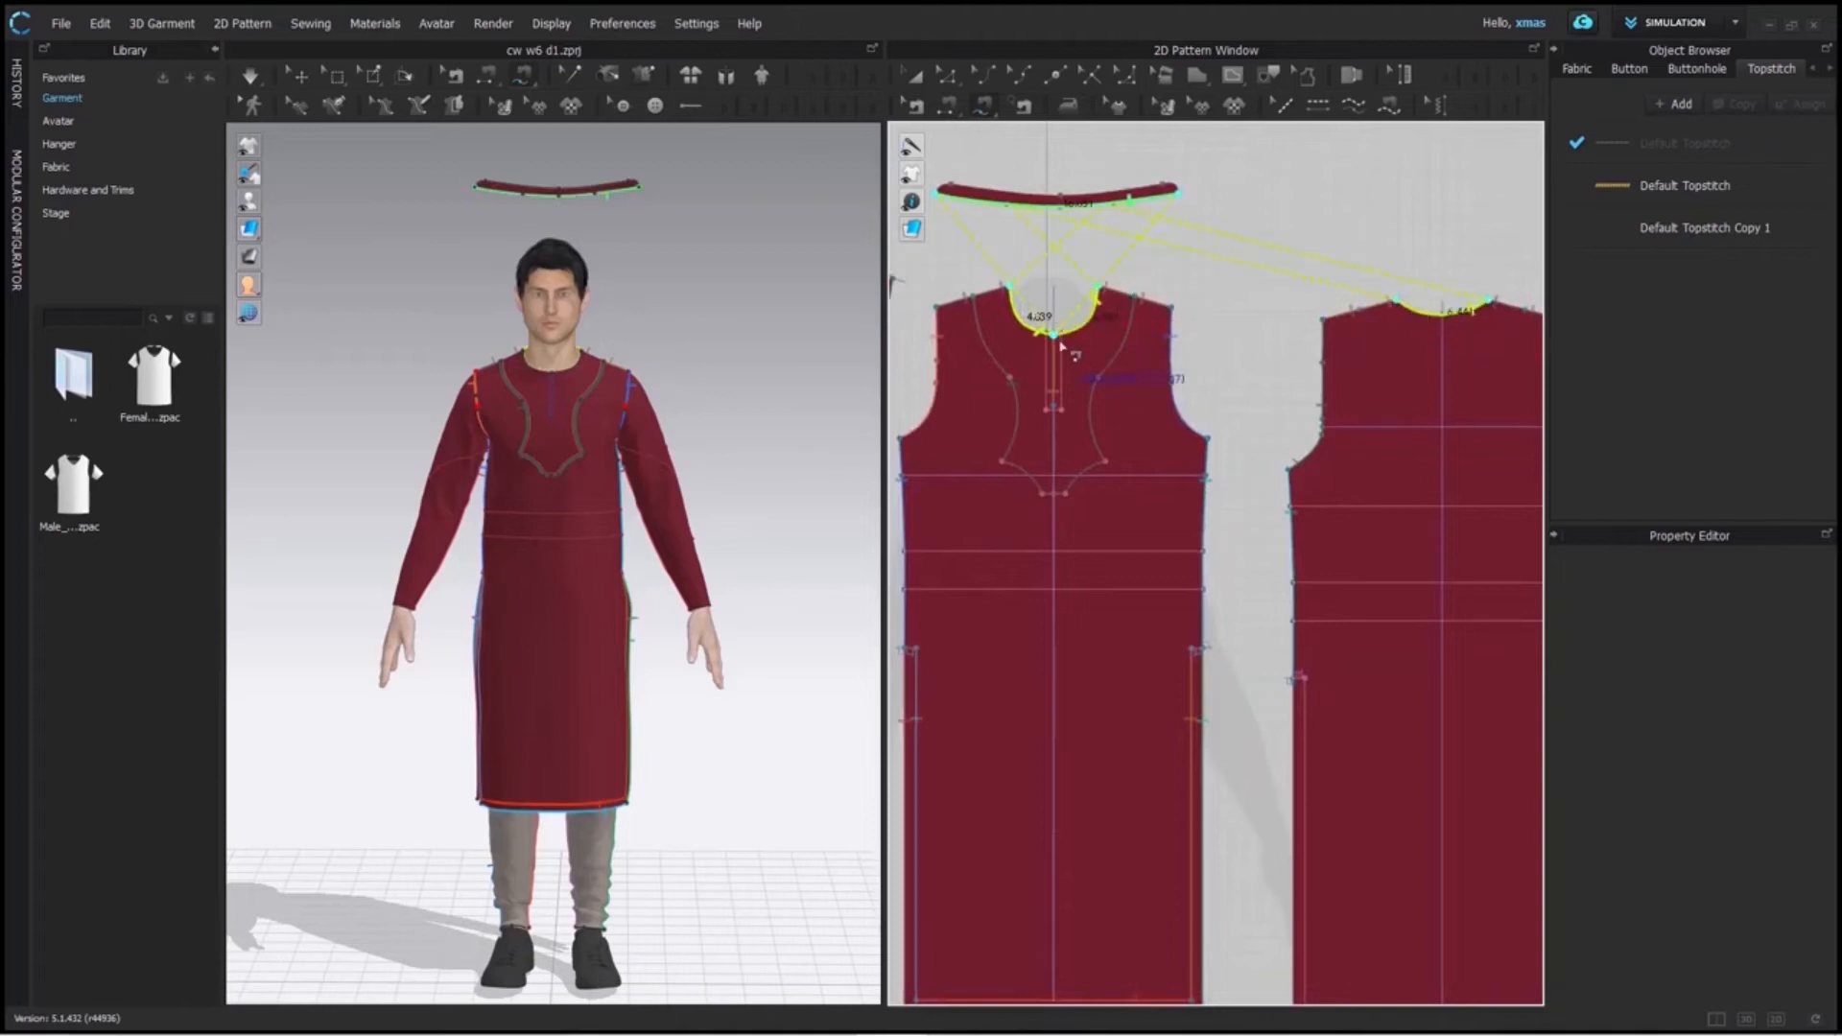
key(Return)
Attach the flat collar piece to the kurta neckline using Superimpose (Side).
click(916, 75)
right_drag(715, 271, 708, 312)
right_click(614, 214)
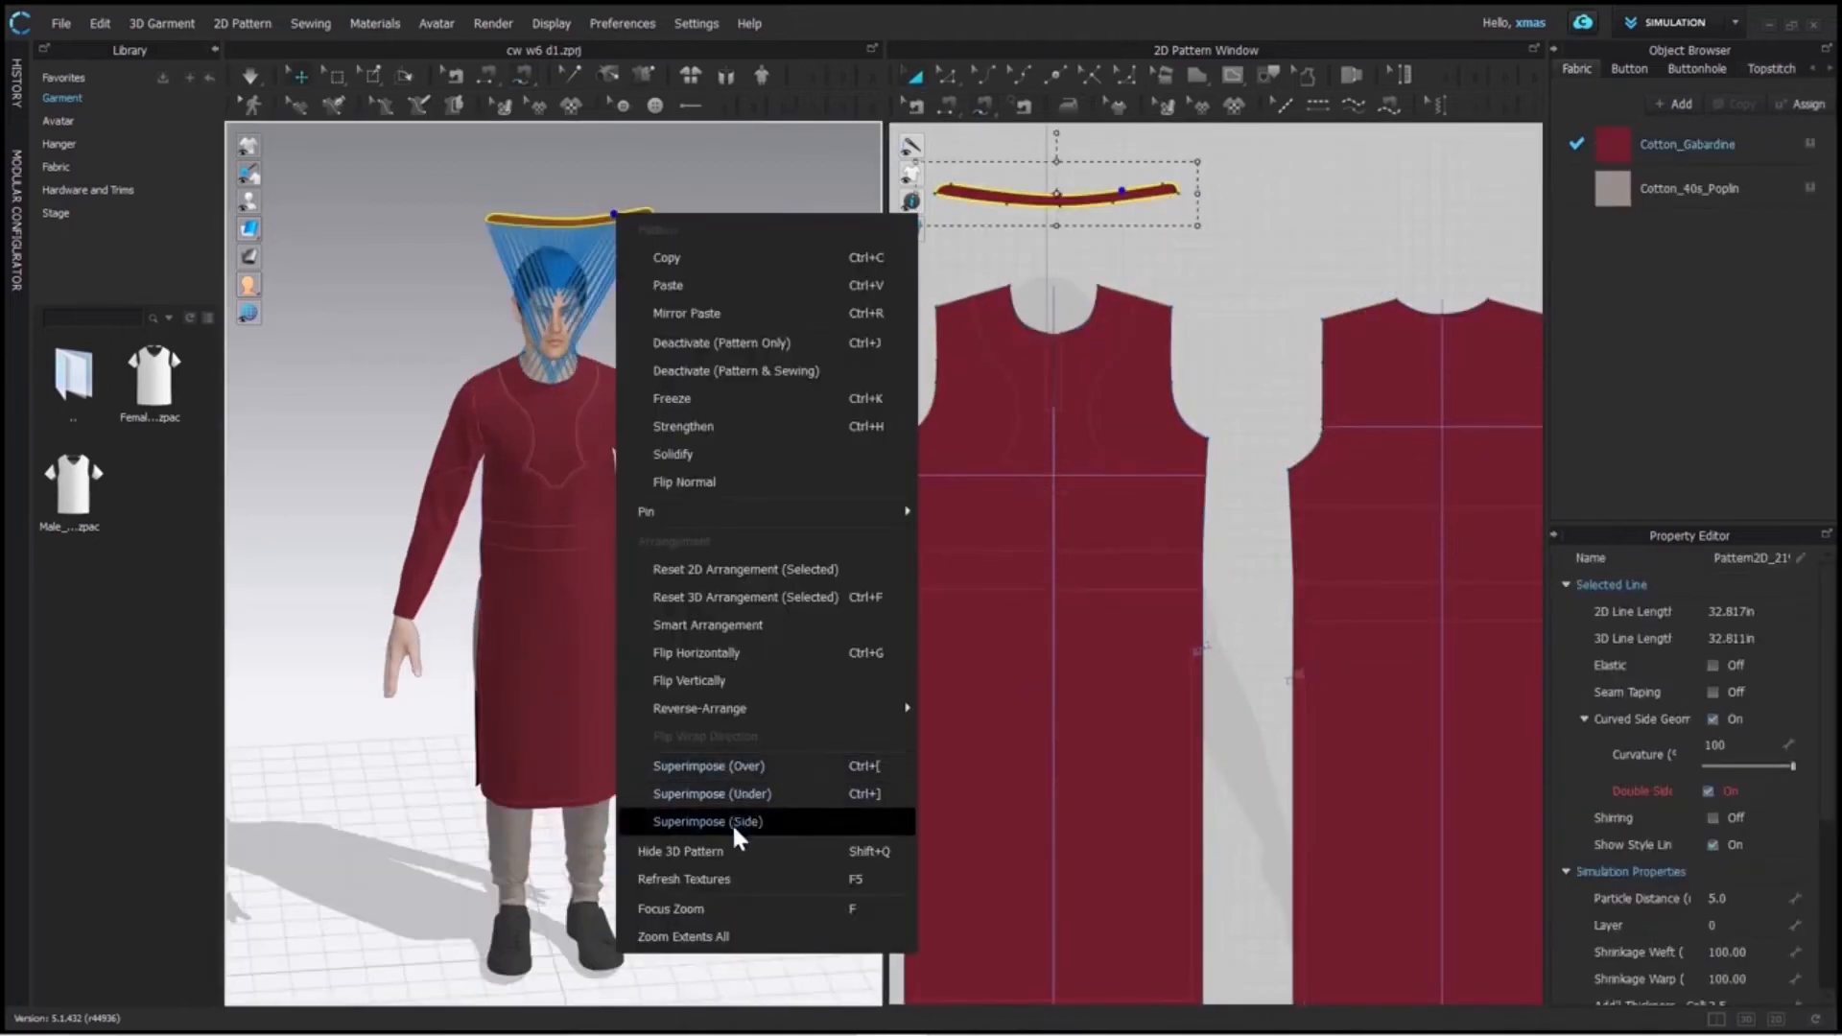
click(731, 821)
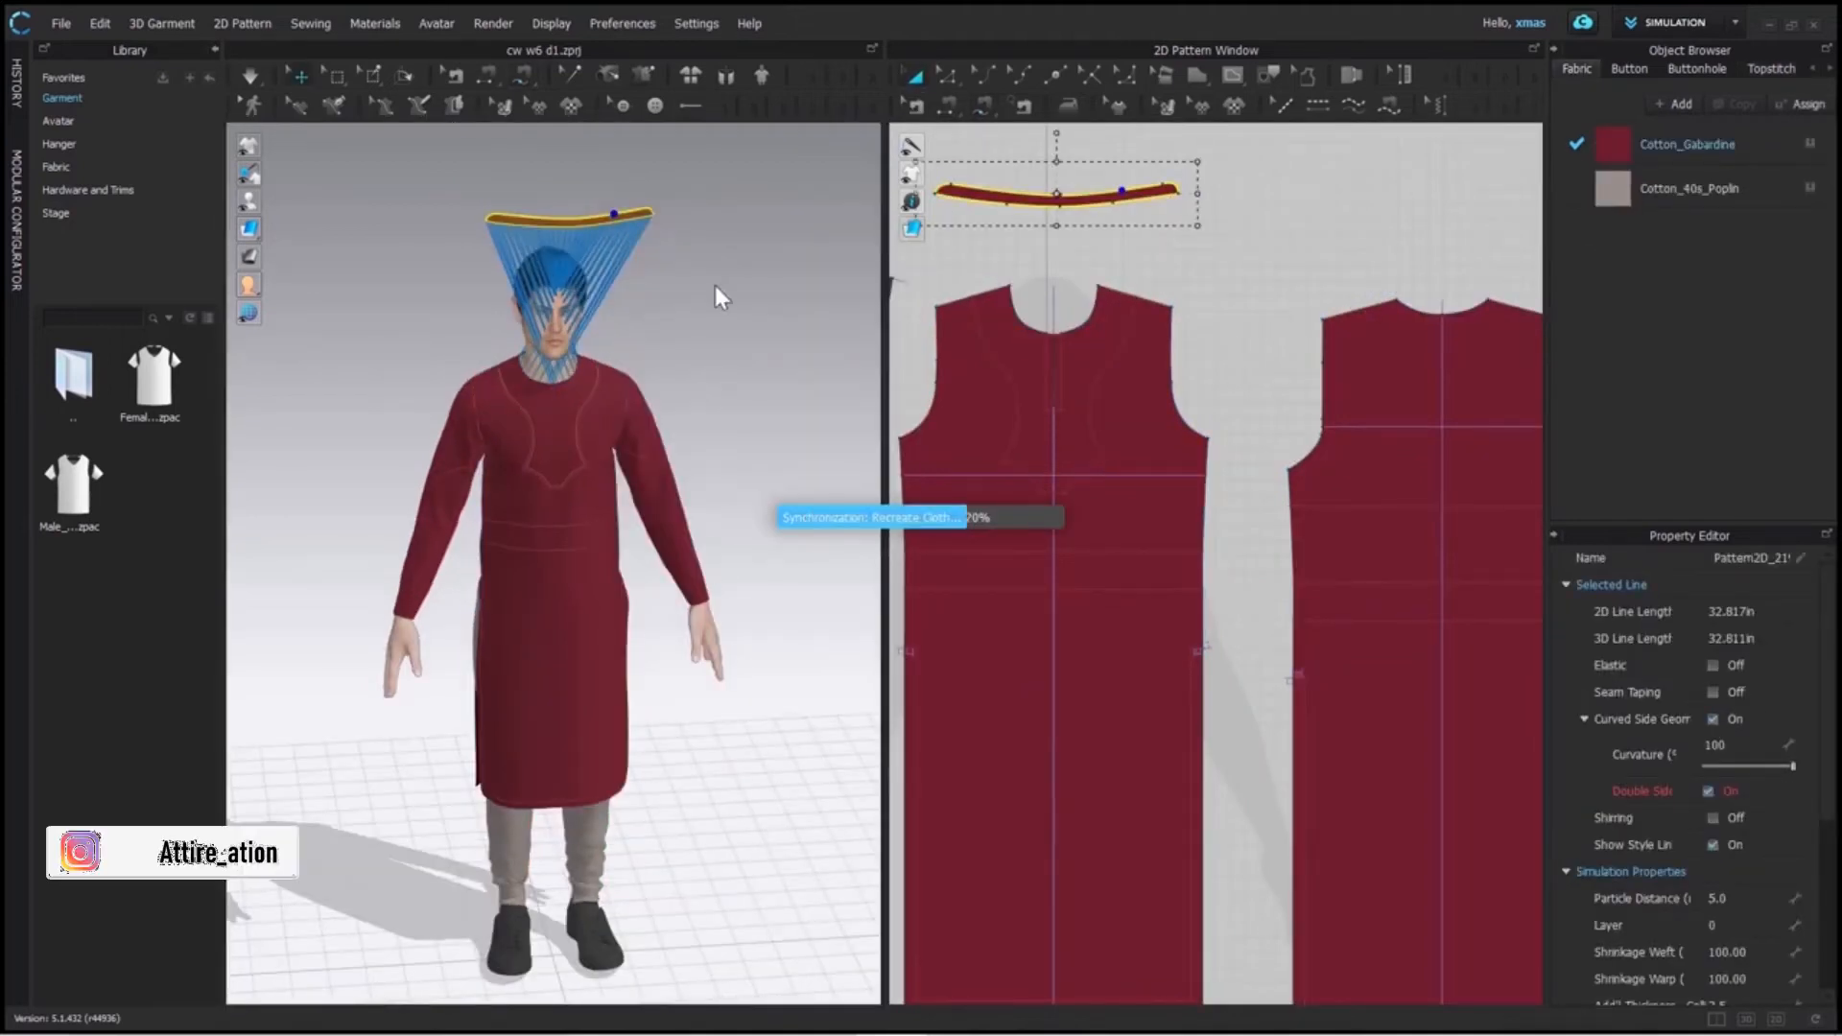
Inspect the superimposed collar around the avatar's neck and simulate the garment to settle it.
mouse_move(716, 351)
right_down()
mouse_move(575, 413)
mouse_move(706, 355)
right_up()
scroll(566, 403, up, 3)
middle_drag(559, 391, 575, 537)
scroll(575, 537, up, 2)
right_drag(739, 543, 815, 543)
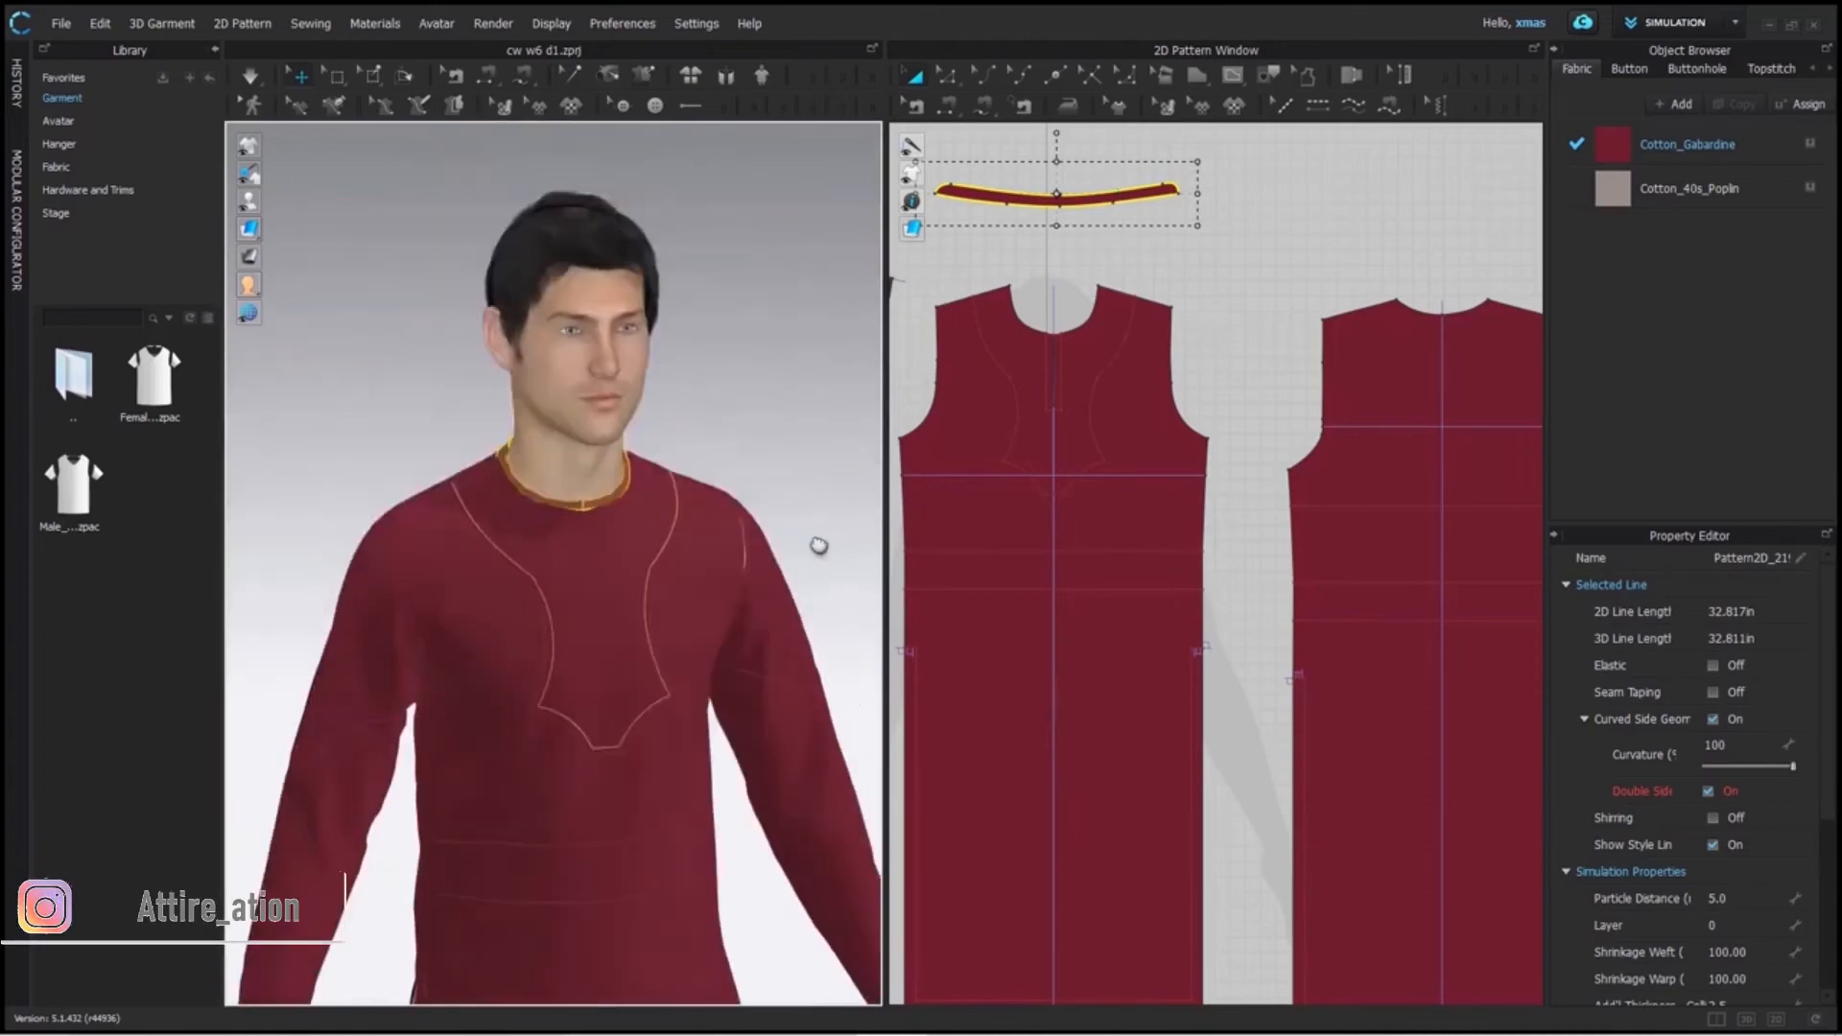
click(743, 424)
right_drag(744, 424, 658, 386)
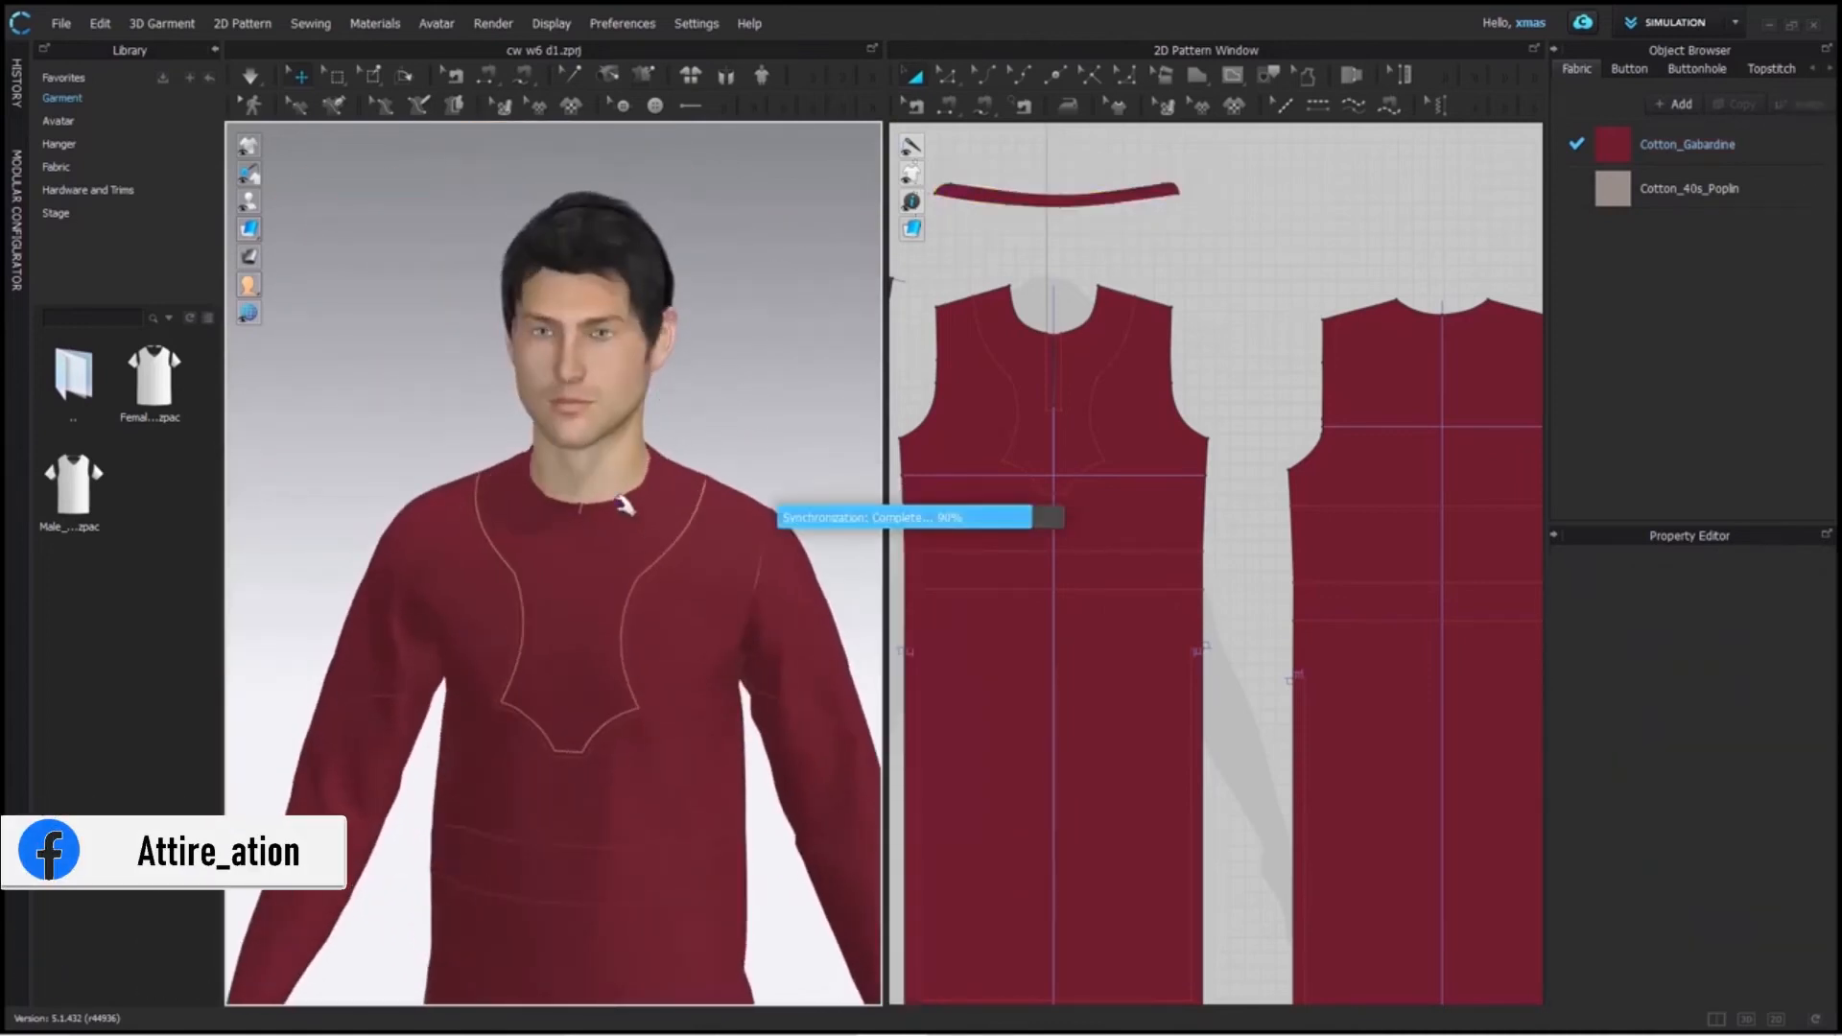
click(647, 468)
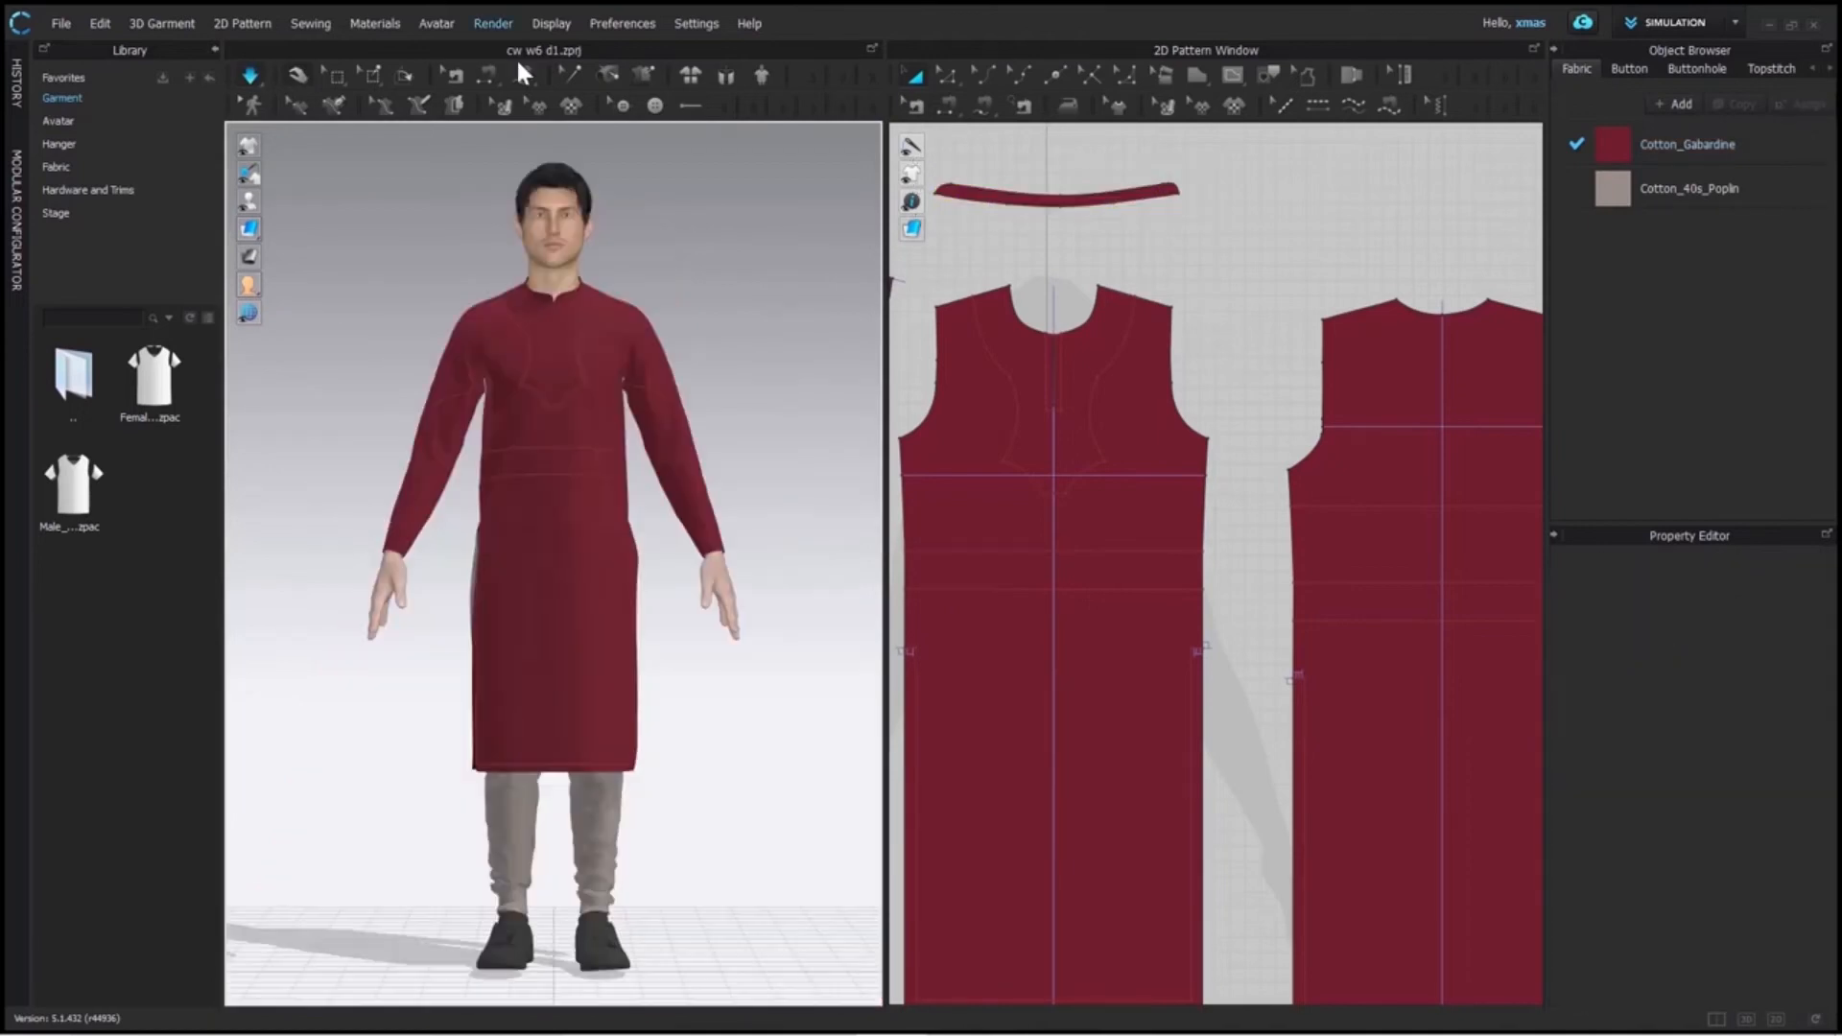
Open the Render window and hide the avatar in the 3D view.
click(517, 56)
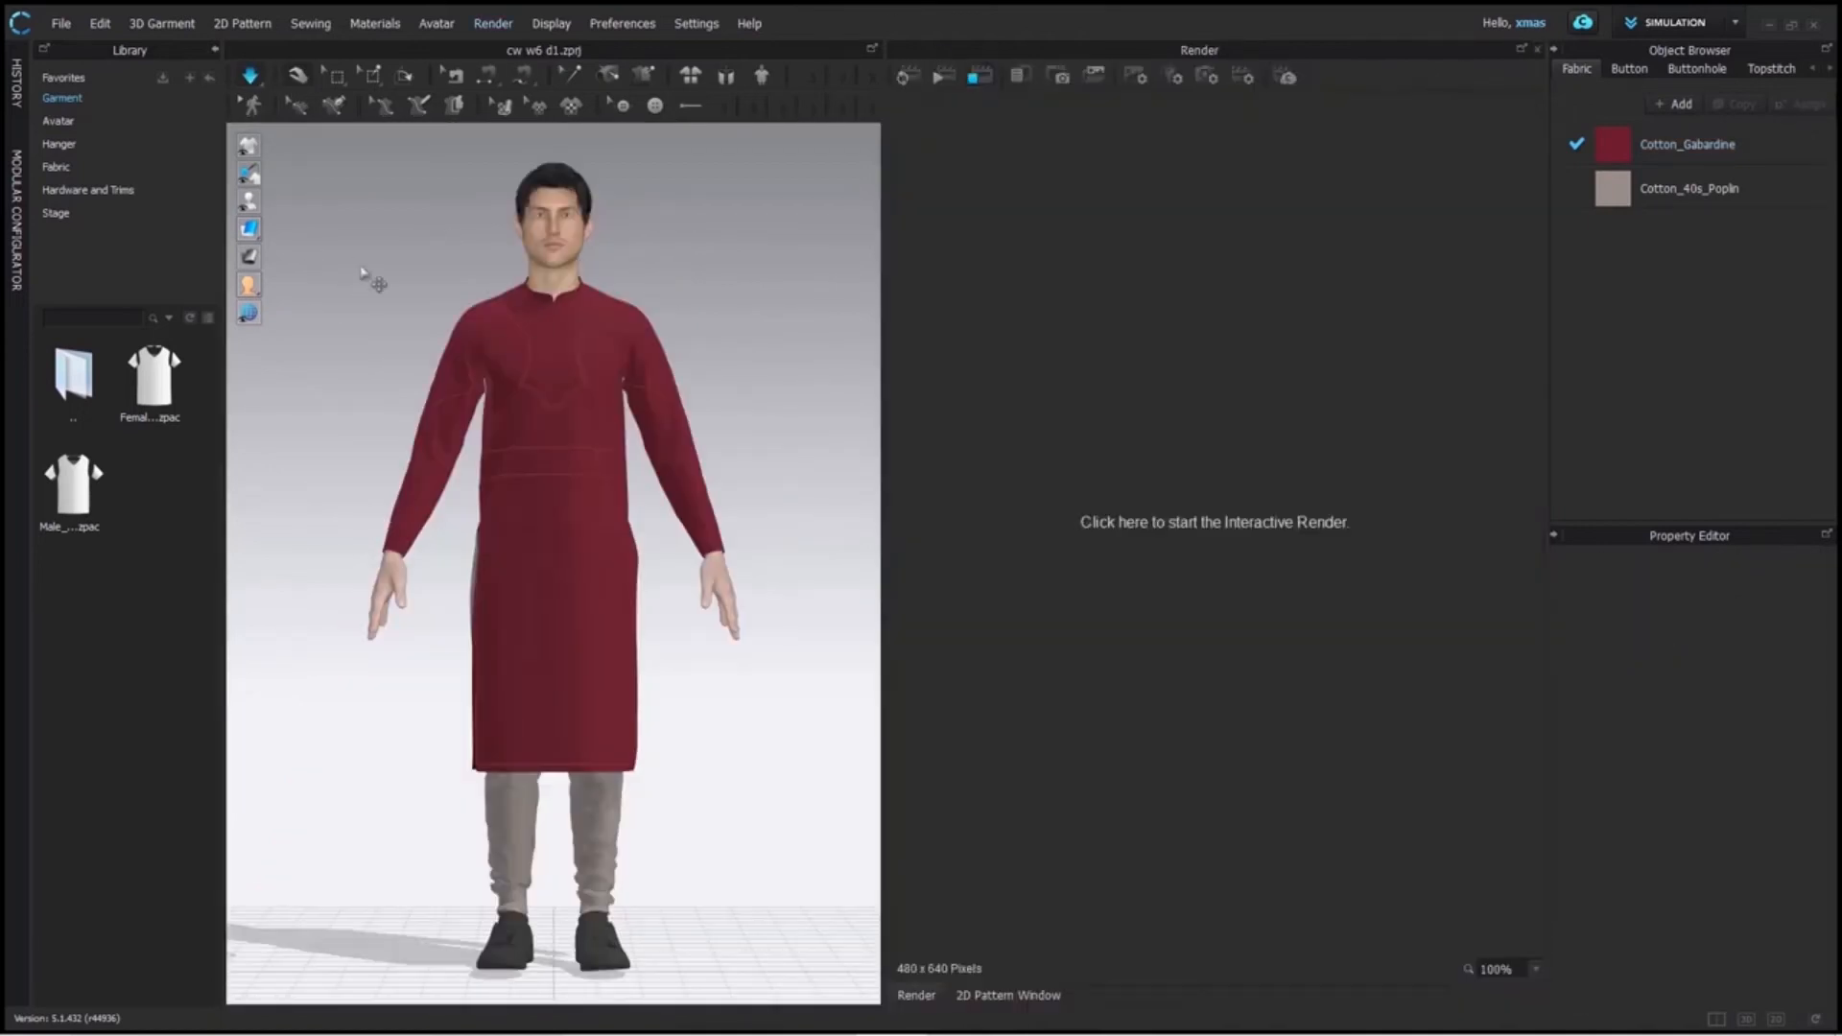
key(shift+a)
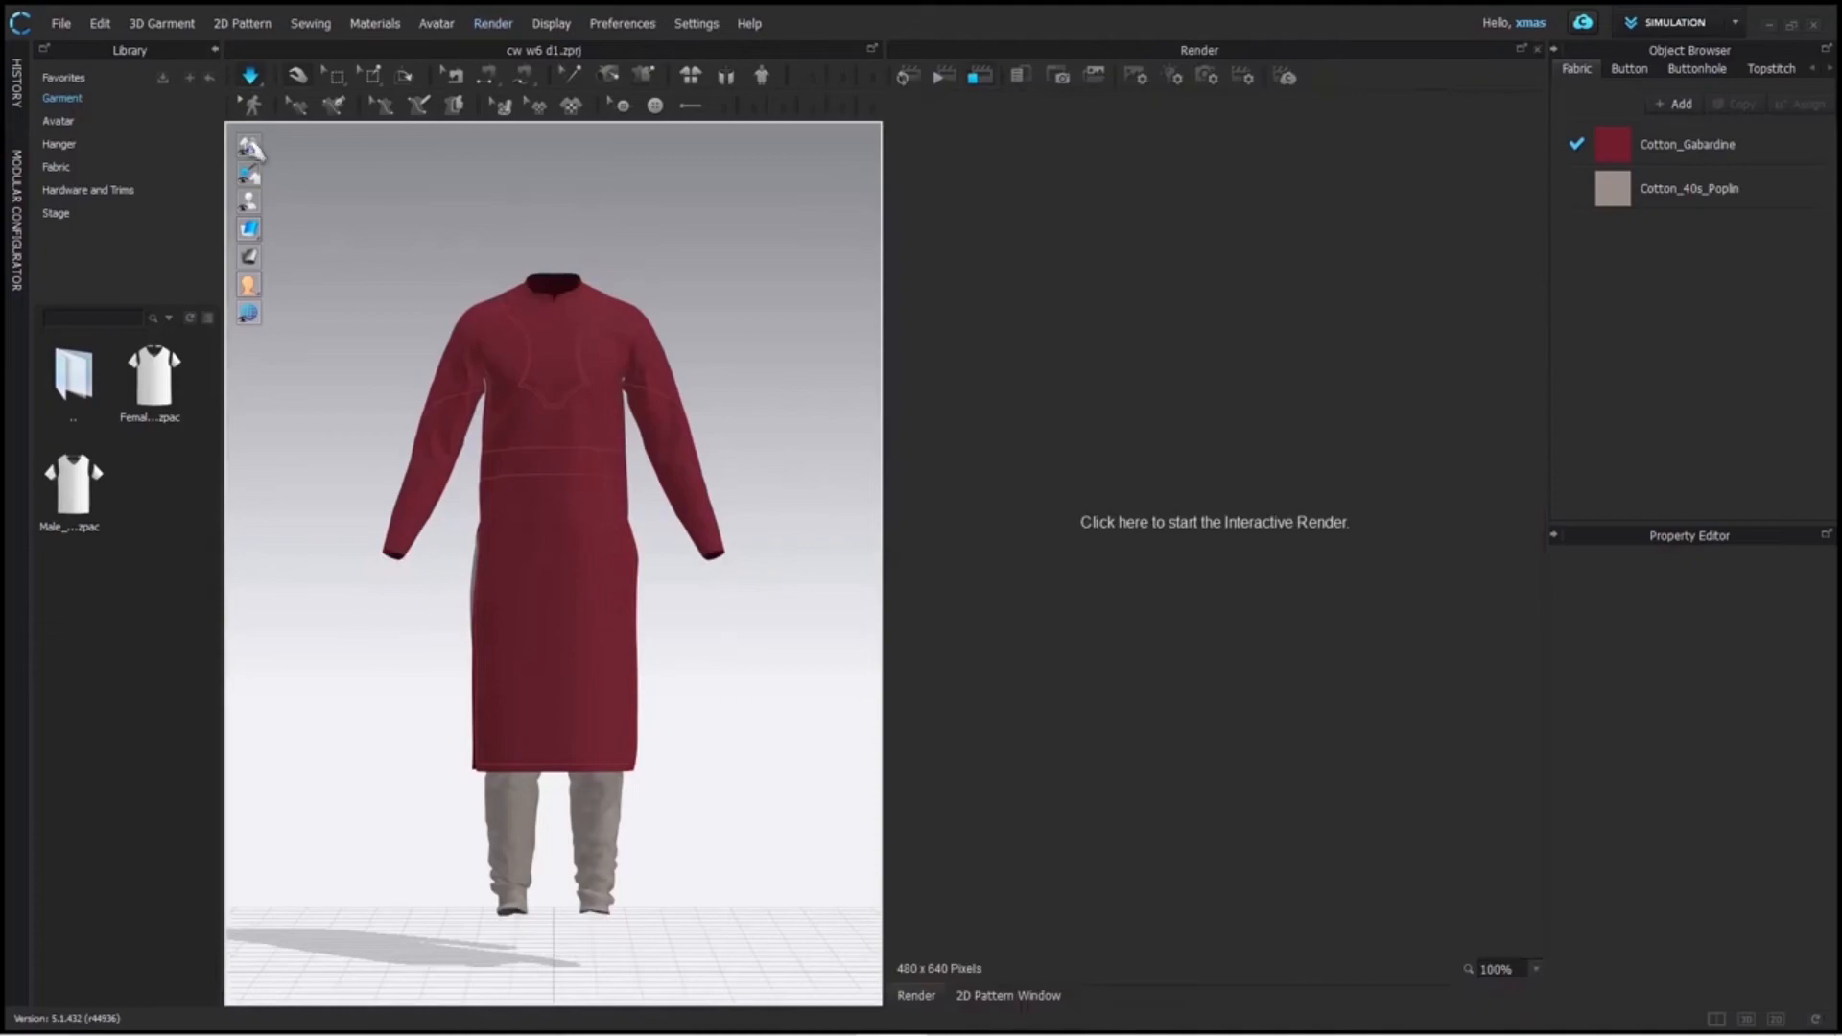